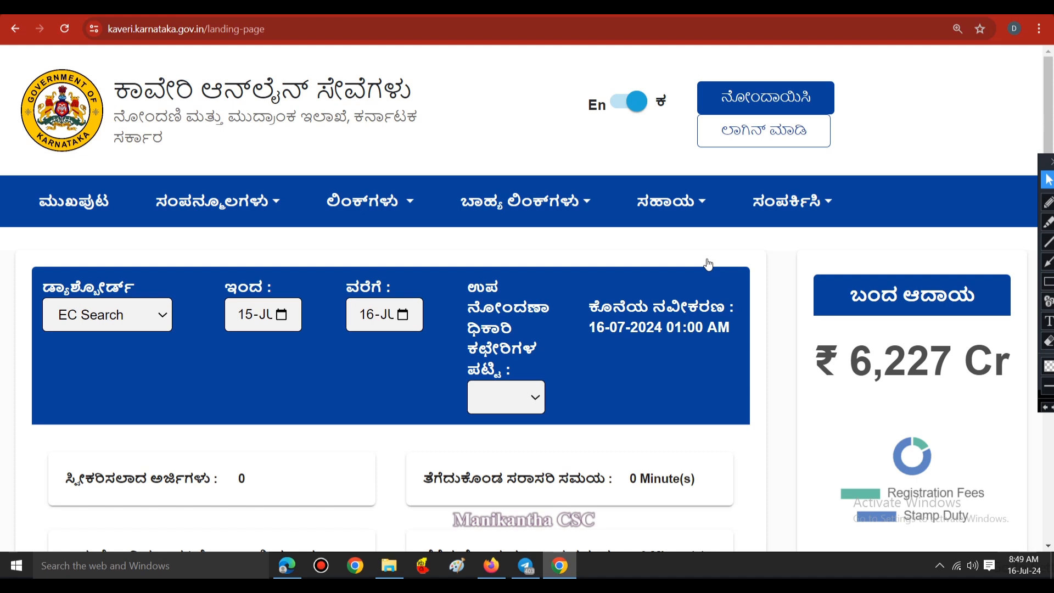
- Load kaveri.karnataka.gov.in in a new Chrome tab, trimming the suggested address to the home domain
{"action": "key", "text": "ctrl+t"}
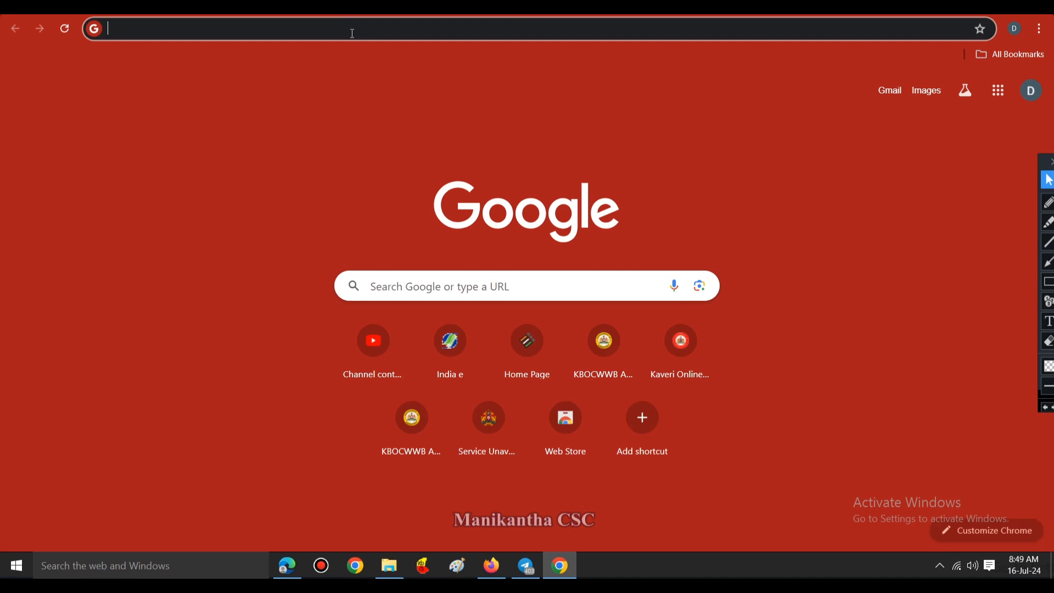
{"action": "type", "text": "k"}
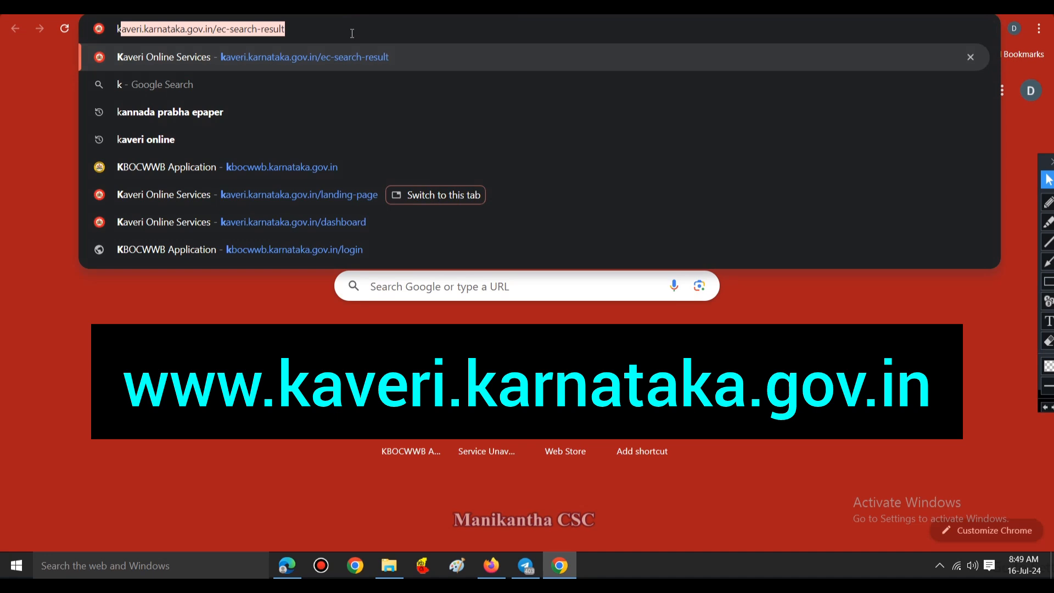
{"action": "key", "text": "End"}
{"action": "key", "text": "BackSpace"}
{"action": "key", "text": "BackSpace"}
{"action": "key", "text": "BackSpace"}
{"action": "key", "text": "BackSpace"}
{"action": "key", "text": "BackSpace"}
{"action": "key", "text": "BackSpace"}
{"action": "key", "text": "BackSpace"}
{"action": "key", "text": "BackSpace"}
{"action": "key", "text": "BackSpace"}
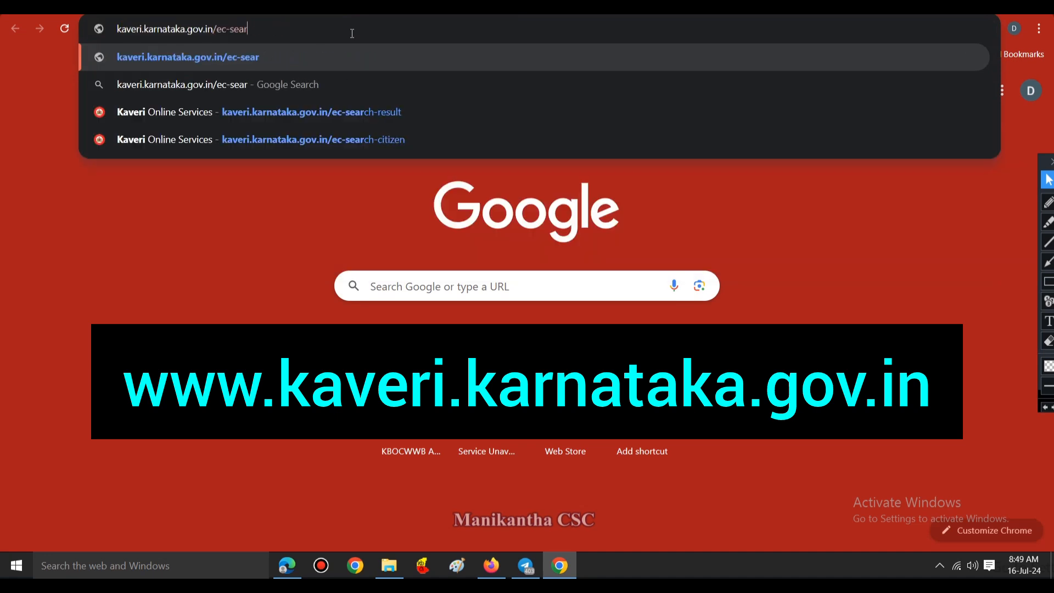
{"action": "key", "text": "BackSpace"}
{"action": "key", "text": "BackSpace"}
{"action": "key", "text": "BackSpace"}
{"action": "key", "text": "BackSpace"}
{"action": "key", "text": "BackSpace"}
{"action": "key", "text": "BackSpace"}
{"action": "key", "text": "BackSpace"}
{"action": "key", "text": "BackSpace"}
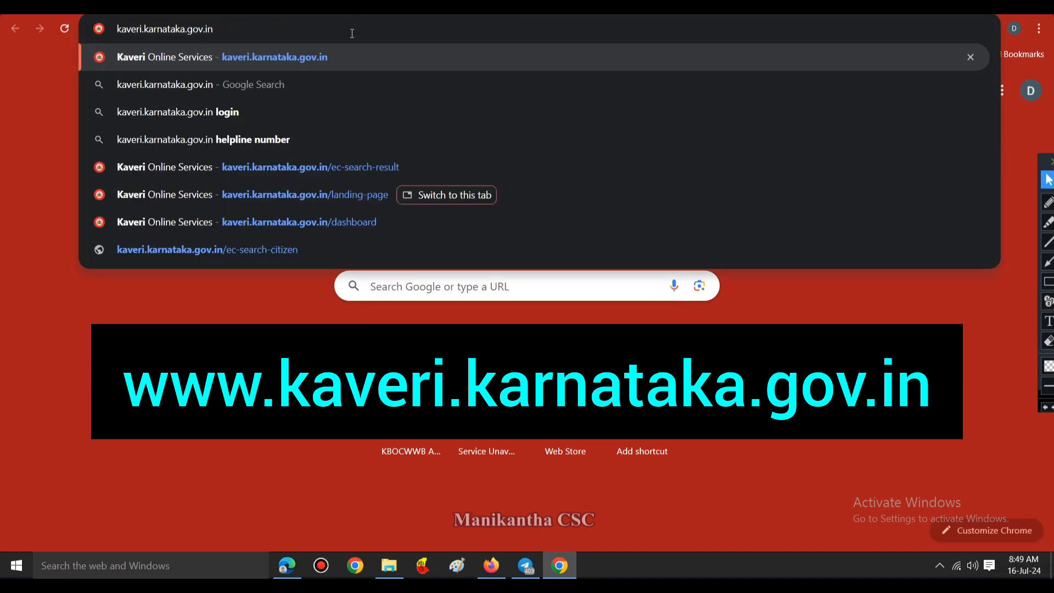
{"action": "key", "text": "Return"}
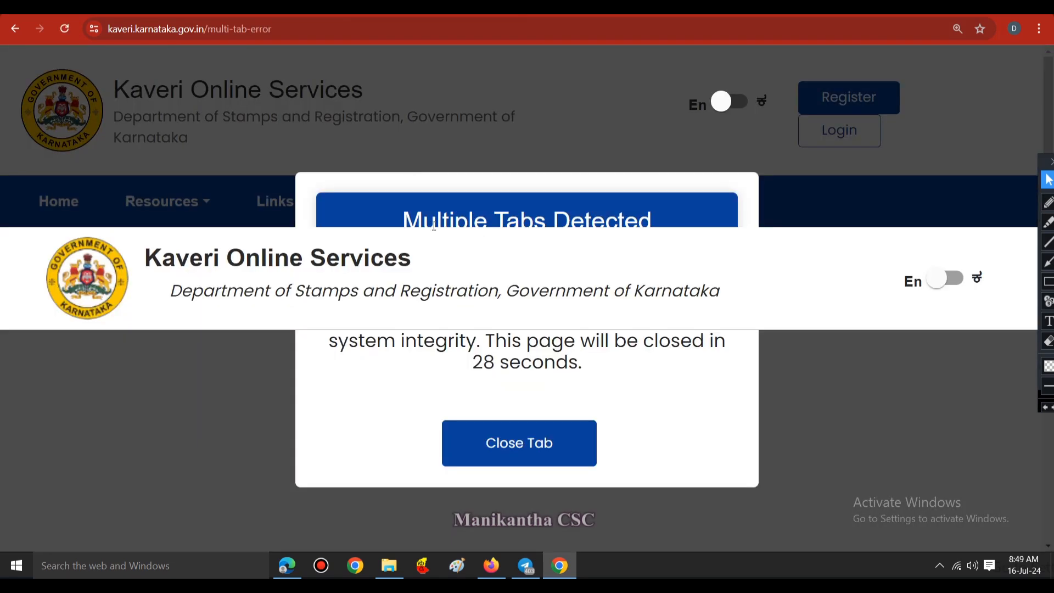
- Close the duplicate Kaveri tab and switch the site language to English
{"action": "left_click", "coordinate": [957, 281]}
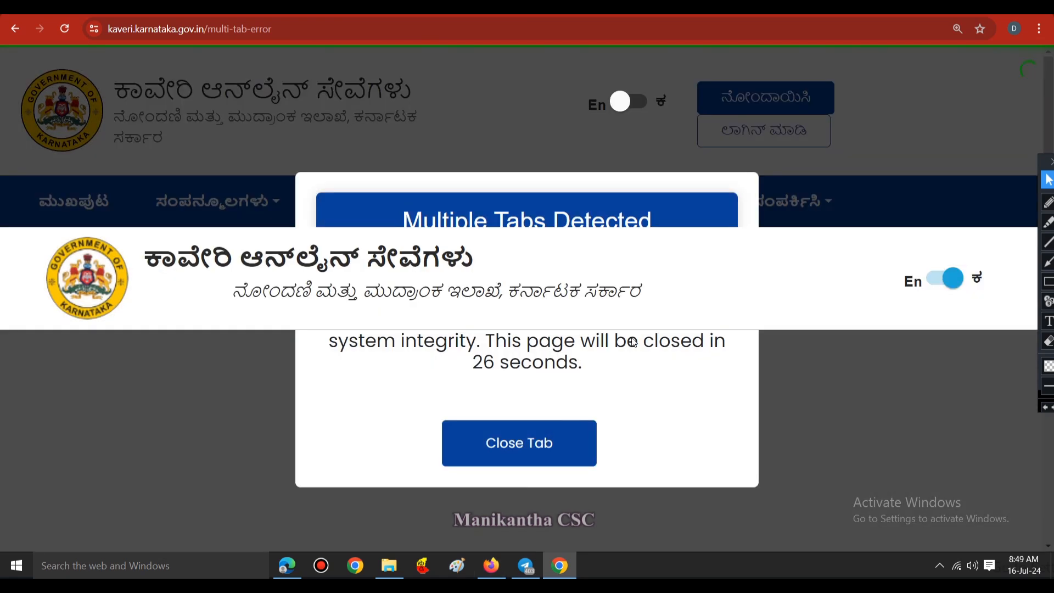
{"action": "left_click", "coordinate": [543, 445]}
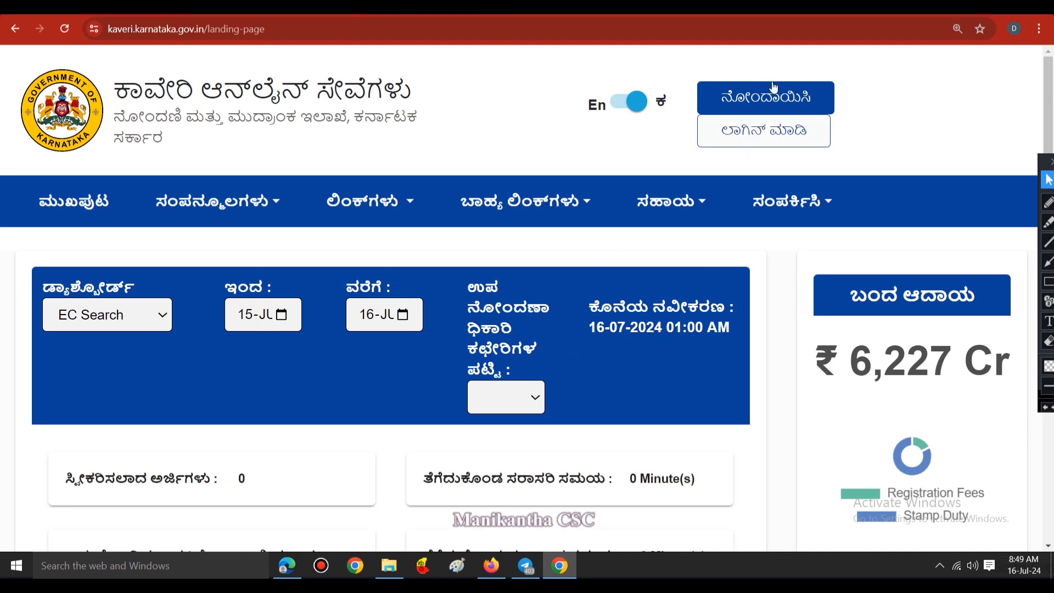
{"action": "left_click", "coordinate": [622, 108]}
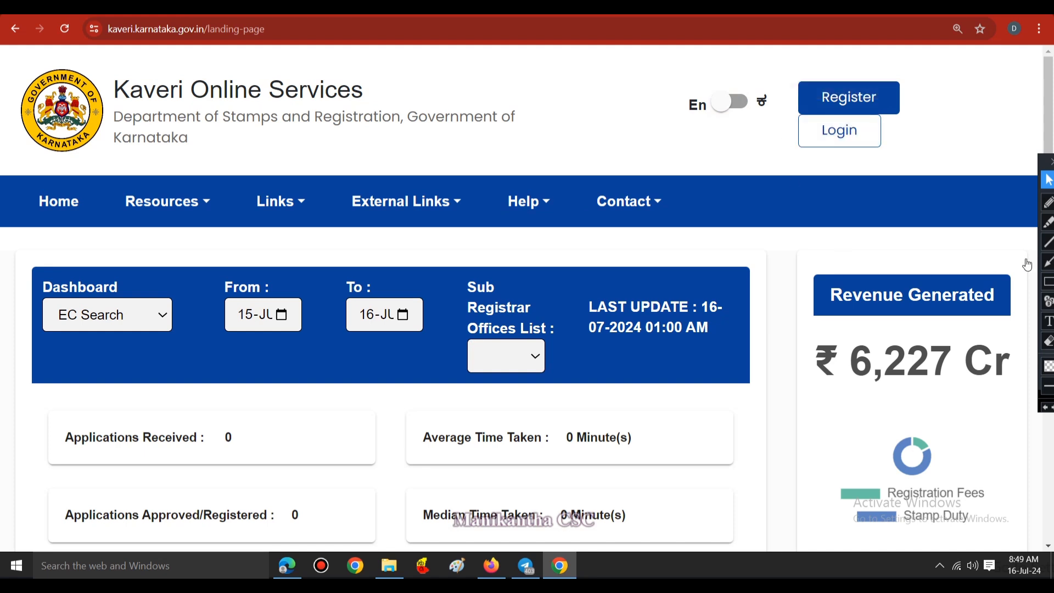
- Mark up the landing page with a red annotation box, then clear it
{"action": "left_click", "coordinate": [1048, 282]}
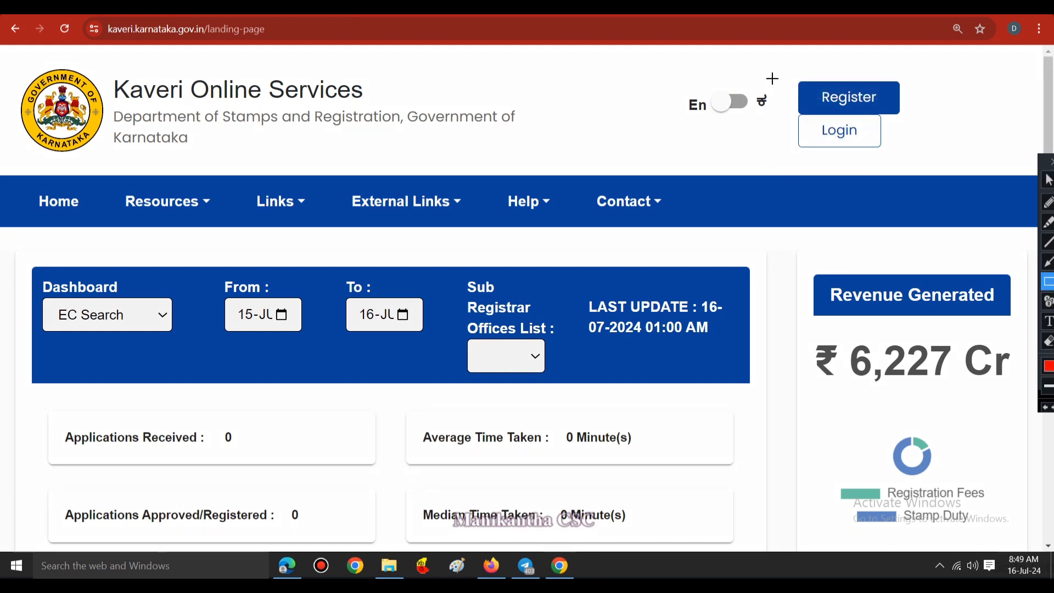
{"action": "mouse_move", "coordinate": [771, 67]}
{"action": "left_mouse_down"}
{"action": "mouse_move", "coordinate": [800, 117]}
{"action": "mouse_move", "coordinate": [925, 119]}
{"action": "left_mouse_up"}
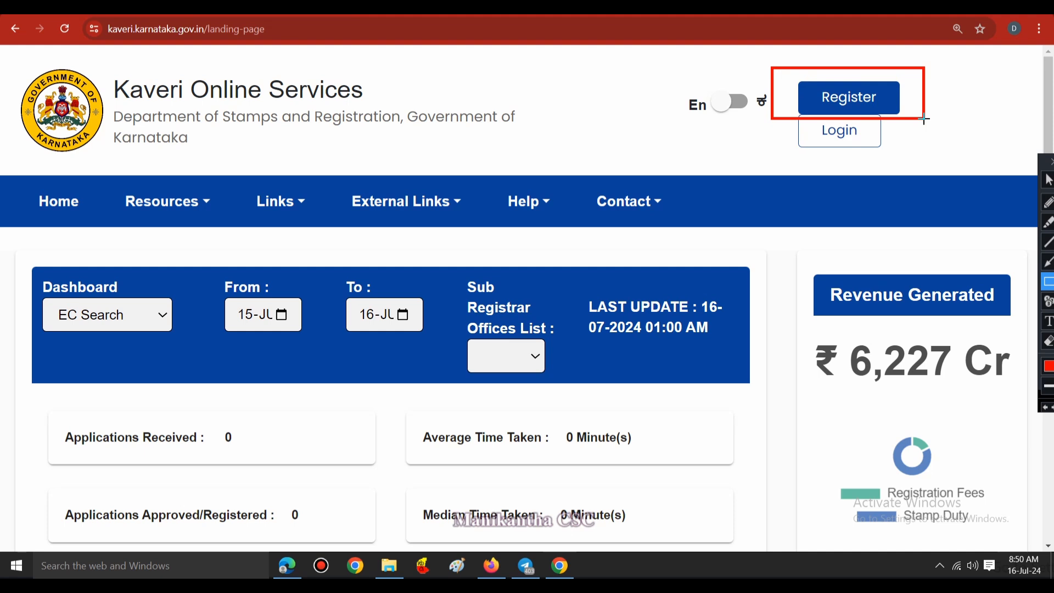
{"action": "left_click", "coordinate": [1047, 408]}
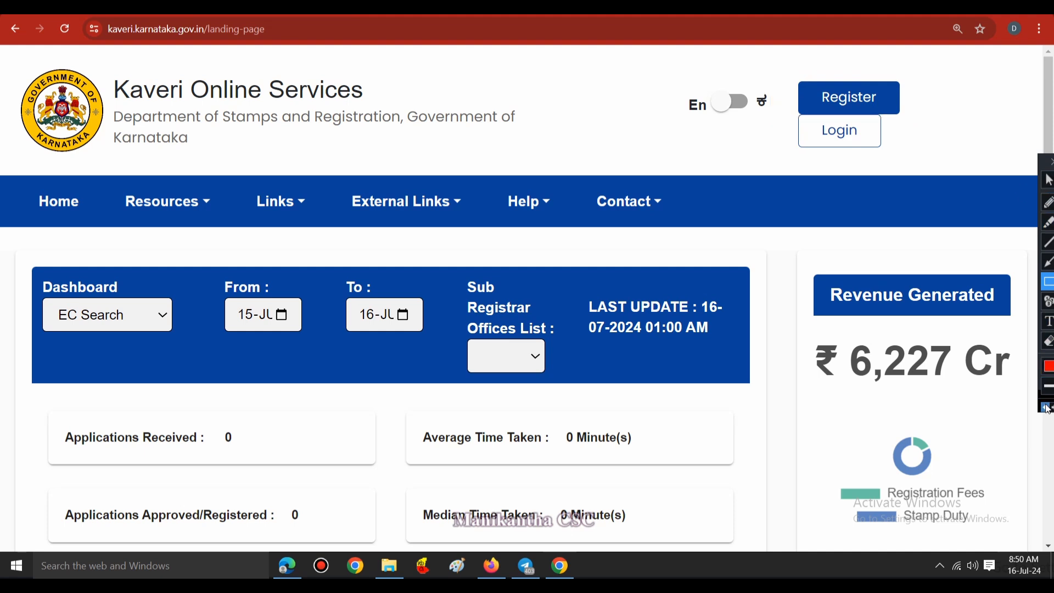
{"action": "left_click", "coordinate": [1046, 181]}
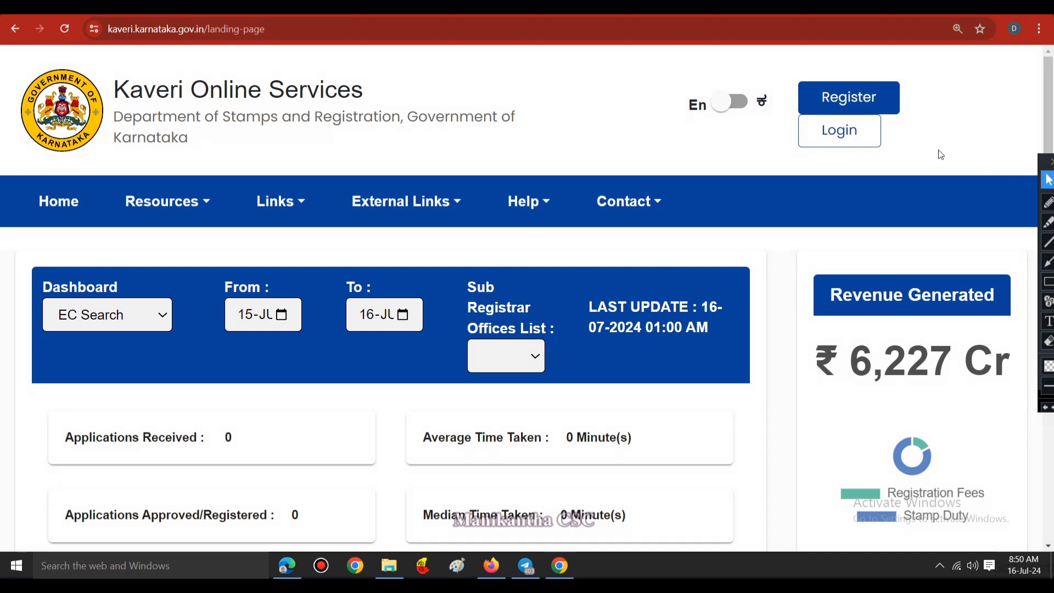
- Open the Create Account registration form, scroll through it, and close it
{"action": "left_click", "coordinate": [847, 102]}
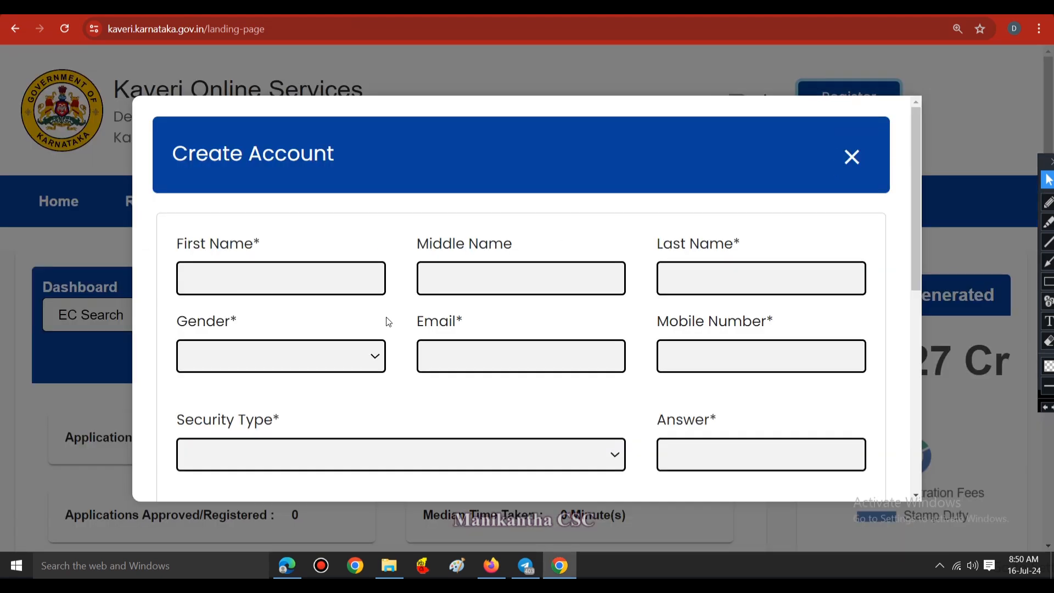
{"action": "scroll", "coordinate": [388, 329], "scroll_direction": "down", "scroll_amount": 6}
{"action": "scroll", "coordinate": [403, 332], "scroll_direction": "down", "scroll_amount": 2}
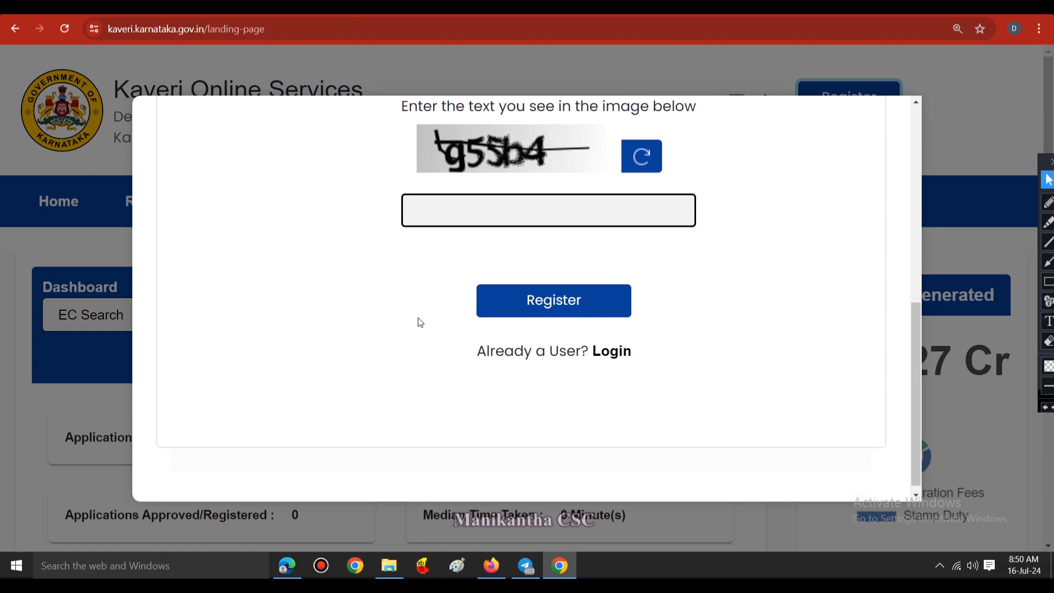
{"action": "scroll", "coordinate": [790, 259], "scroll_direction": "up", "scroll_amount": 8}
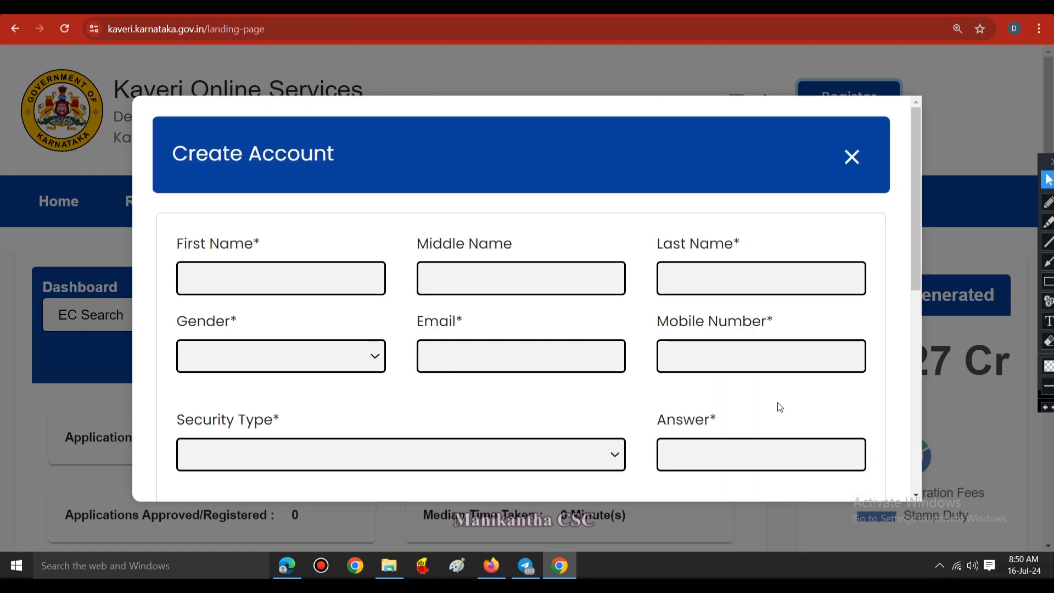
{"action": "left_click", "coordinate": [852, 157]}
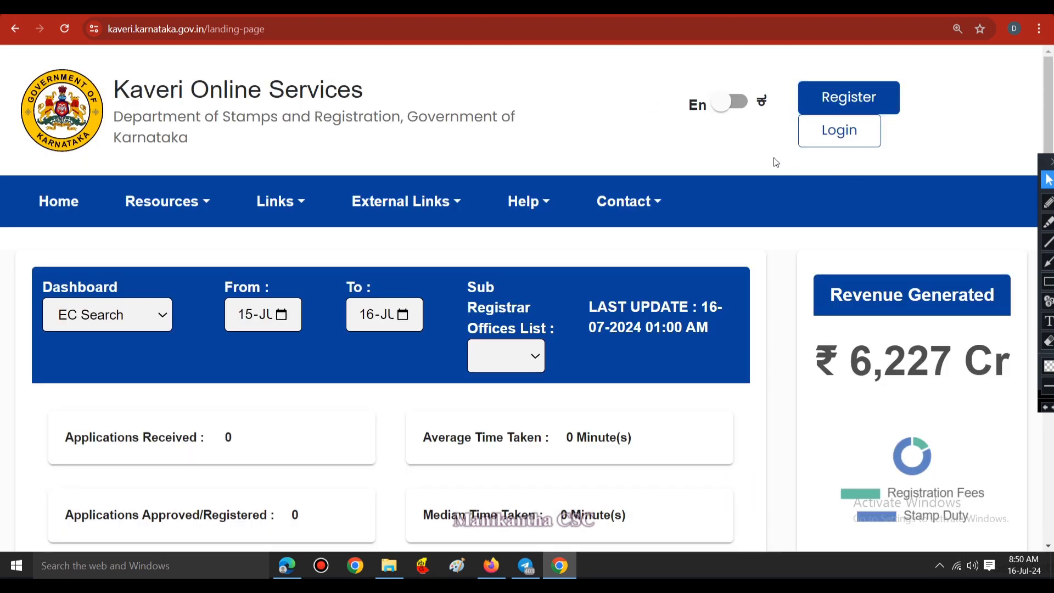
- Open the Applicant Login dialog and highlight its username, password and captcha fields
{"action": "left_click", "coordinate": [843, 130]}
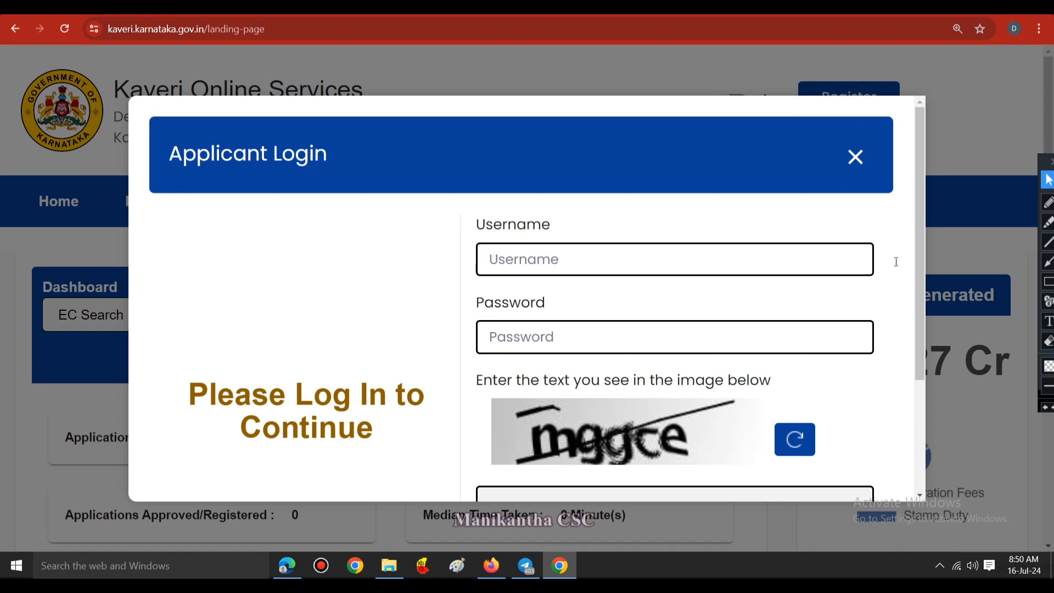
{"action": "left_click", "coordinate": [1048, 262]}
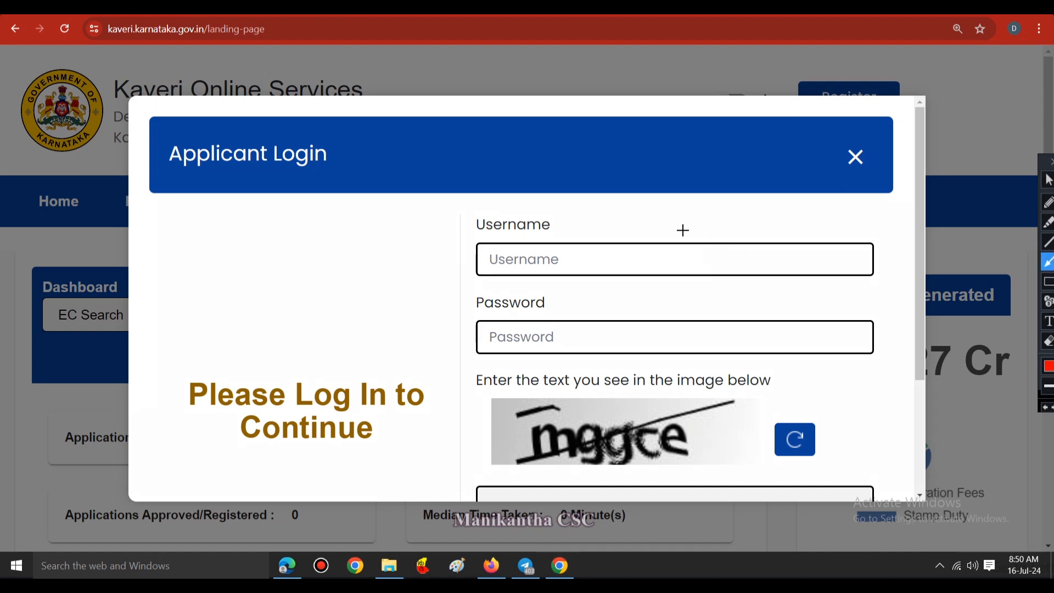
{"action": "left_click_drag", "start_coordinate": [709, 213], "coordinate": [597, 256]}
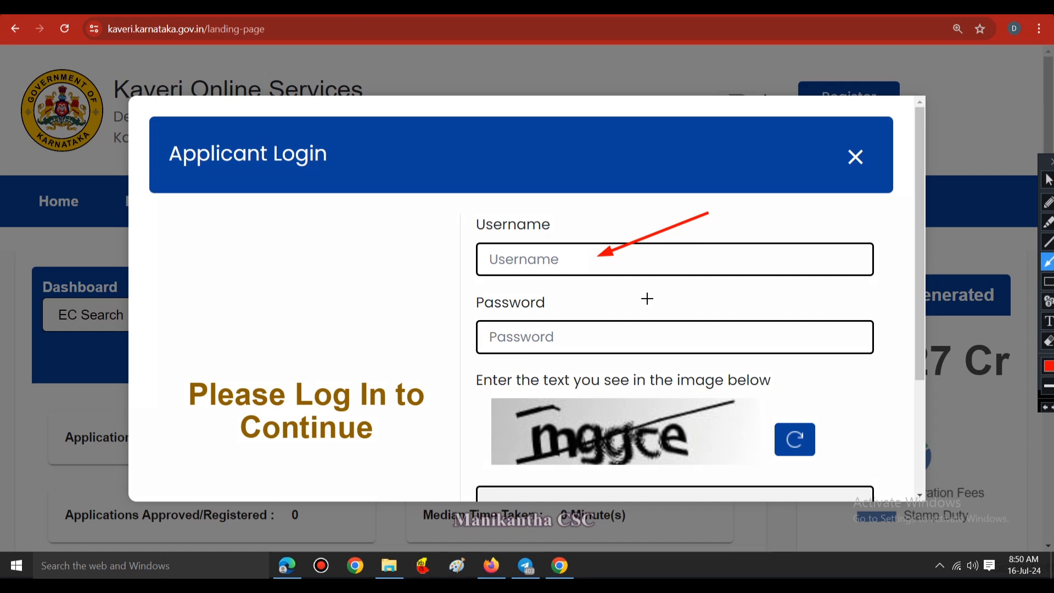
{"action": "left_click_drag", "start_coordinate": [645, 298], "coordinate": [578, 337]}
{"action": "left_click_drag", "start_coordinate": [308, 456], "coordinate": [491, 431]}
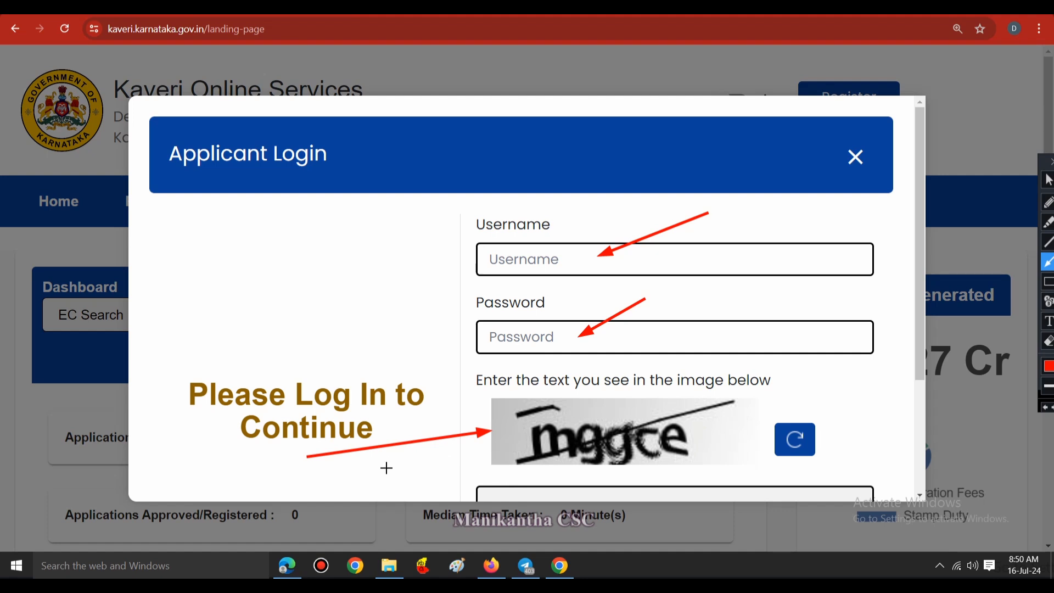
{"action": "left_click_drag", "start_coordinate": [380, 462], "coordinate": [481, 489]}
- Clear the highlights and submit the credentials so an OTP is sent to the registered mobile/email
{"action": "left_click", "coordinate": [1047, 182]}
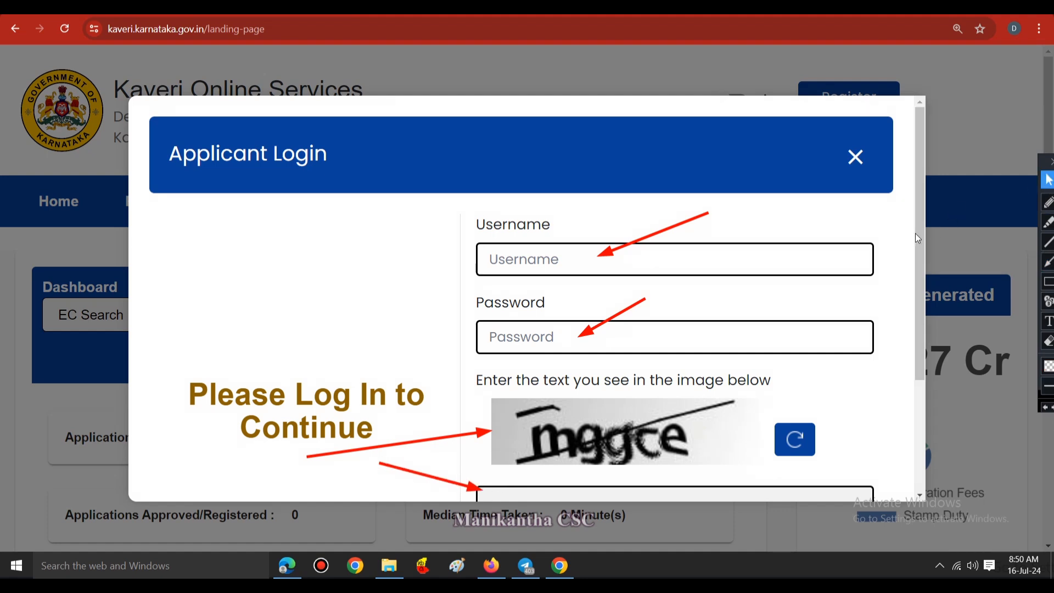
{"action": "left_click_drag", "start_coordinate": [920, 232], "coordinate": [920, 250]}
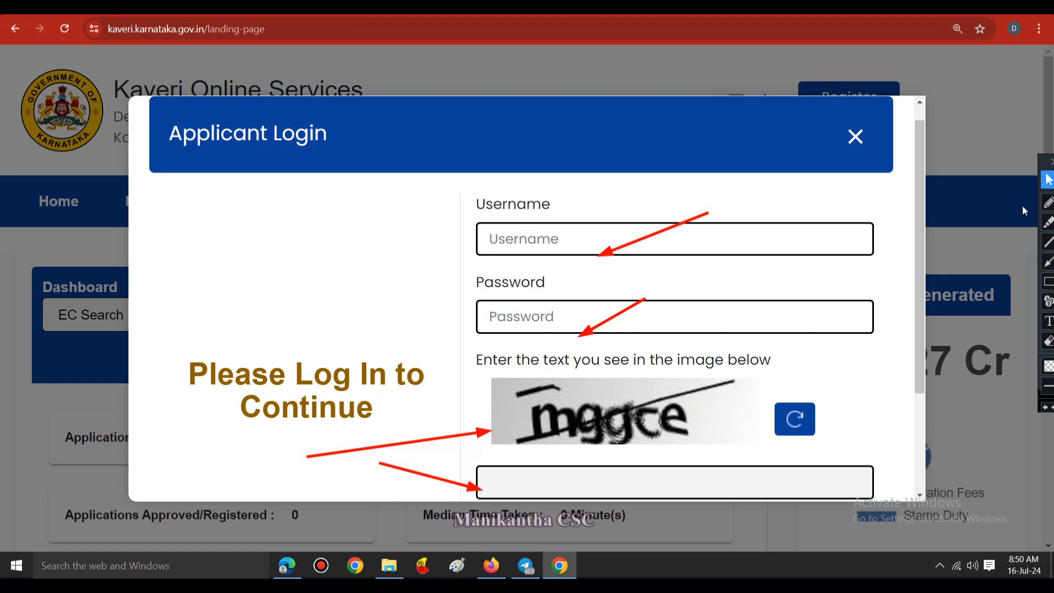
{"action": "left_click", "coordinate": [1047, 406]}
{"action": "left_click", "coordinate": [1047, 406]}
{"action": "left_click", "coordinate": [1047, 406]}
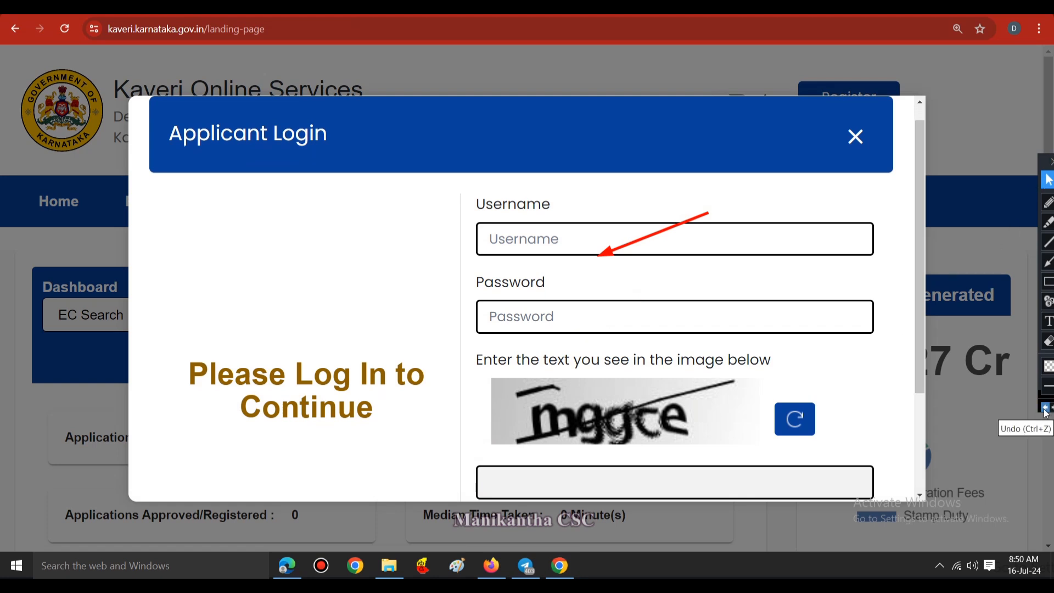
{"action": "left_click", "coordinate": [1048, 407]}
{"action": "scroll", "coordinate": [727, 351], "scroll_direction": "down", "scroll_amount": 3}
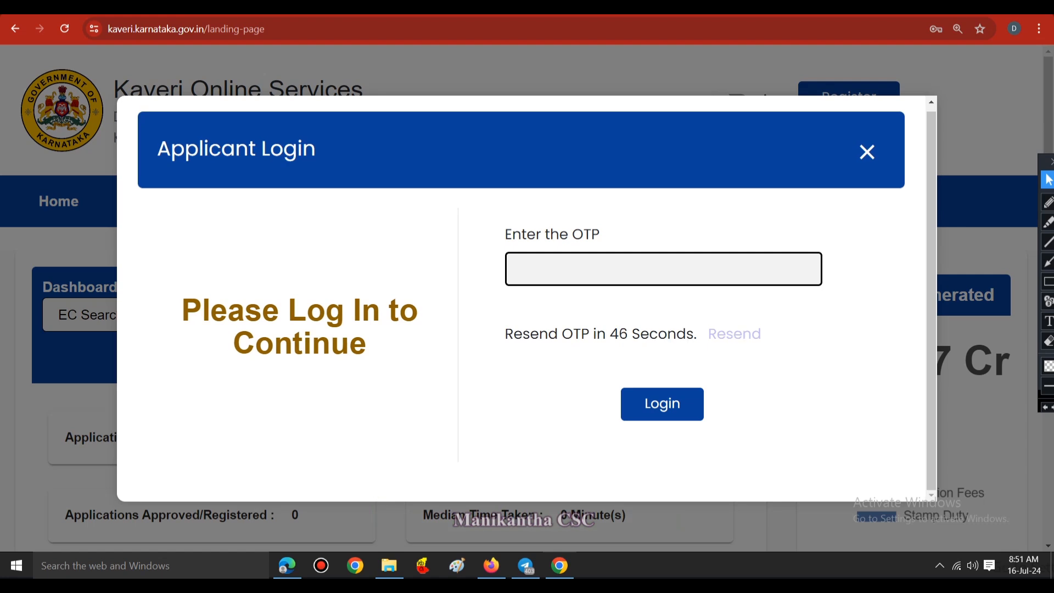
- Enter the OTP received on the phone and sign in to the applicant dashboard
{"action": "left_click", "coordinate": [562, 269]}
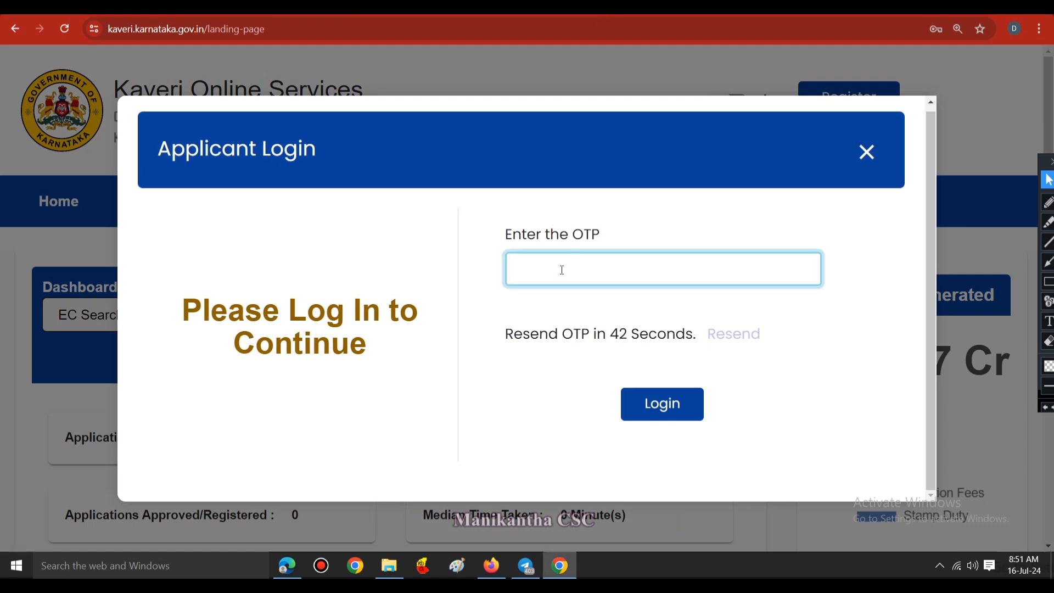
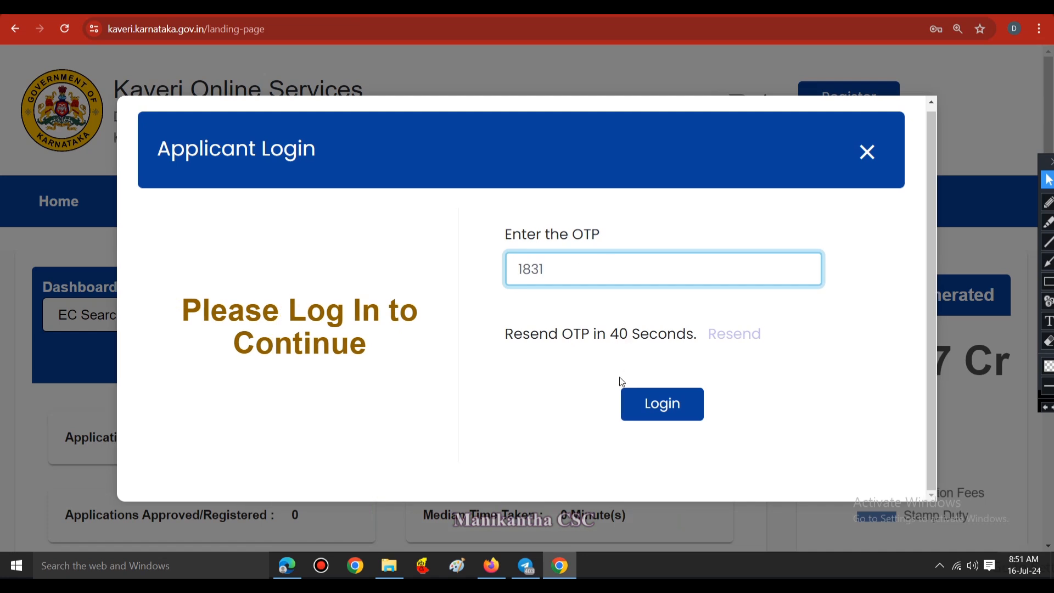
{"action": "left_click", "coordinate": [657, 410]}
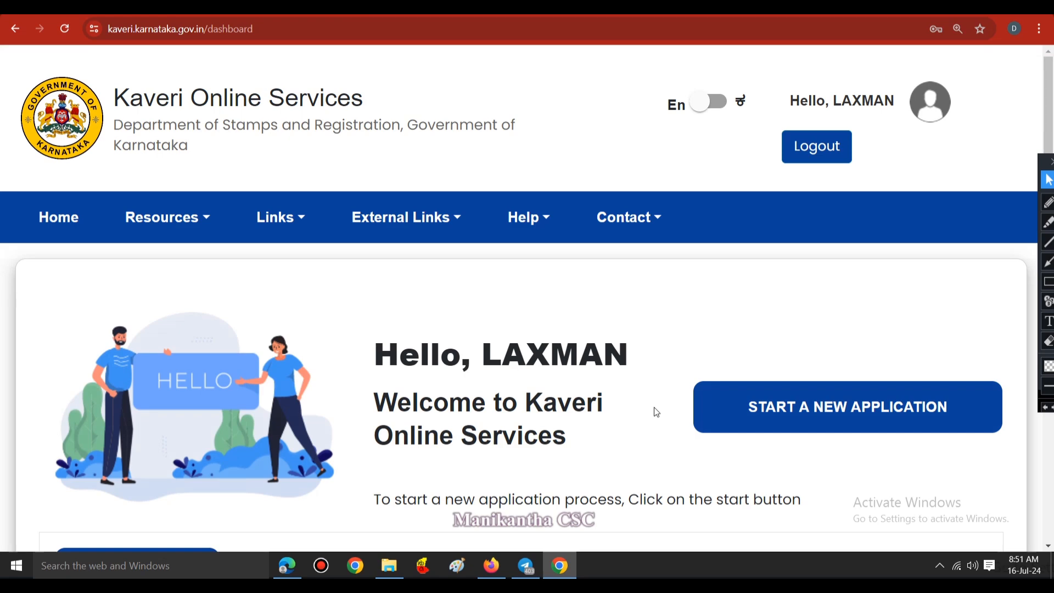
- Highlight START A NEW APPLICATION with a red box, clear it, and start the application
{"action": "scroll", "coordinate": [656, 412], "scroll_direction": "down", "scroll_amount": 6}
{"action": "scroll", "coordinate": [656, 412], "scroll_direction": "up", "scroll_amount": 4}
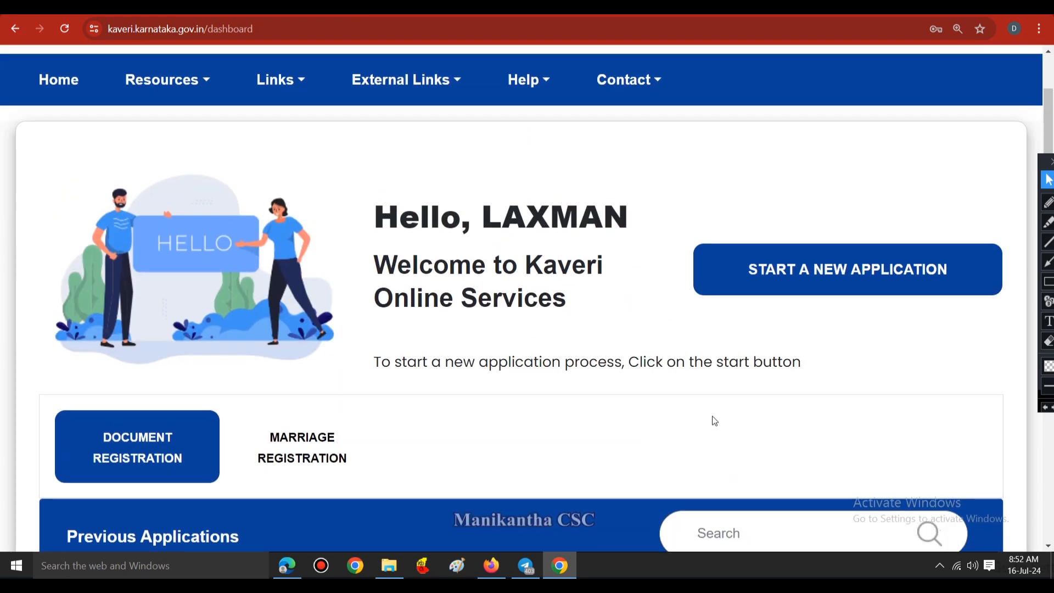
{"action": "left_click", "coordinate": [1048, 281]}
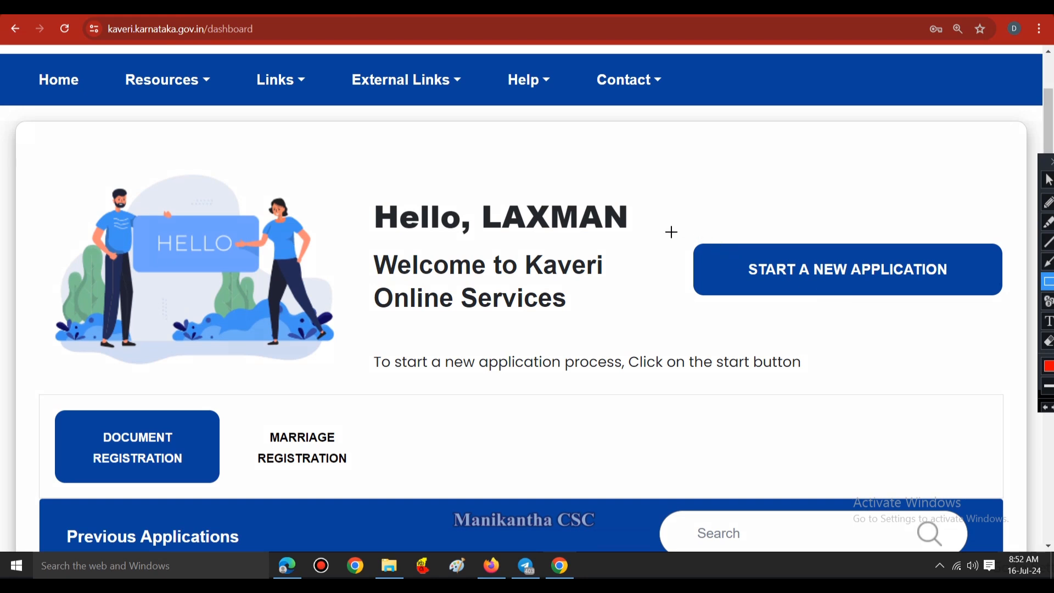
{"action": "mouse_move", "coordinate": [667, 216]}
{"action": "left_mouse_down"}
{"action": "mouse_move", "coordinate": [695, 309]}
{"action": "mouse_move", "coordinate": [1020, 309]}
{"action": "left_mouse_up"}
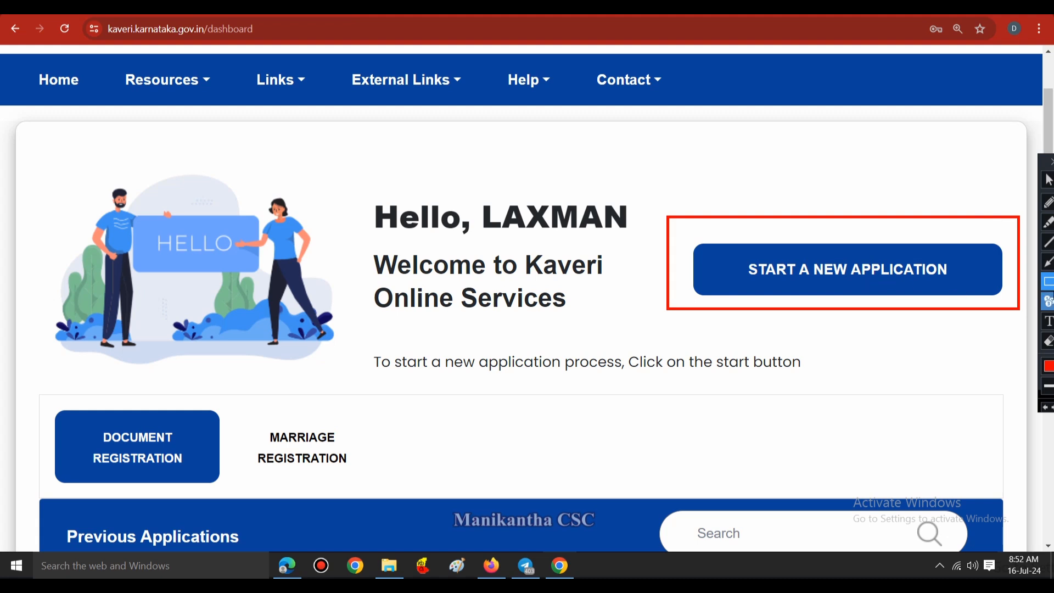
{"action": "left_click", "coordinate": [1049, 180]}
{"action": "left_click", "coordinate": [1049, 408]}
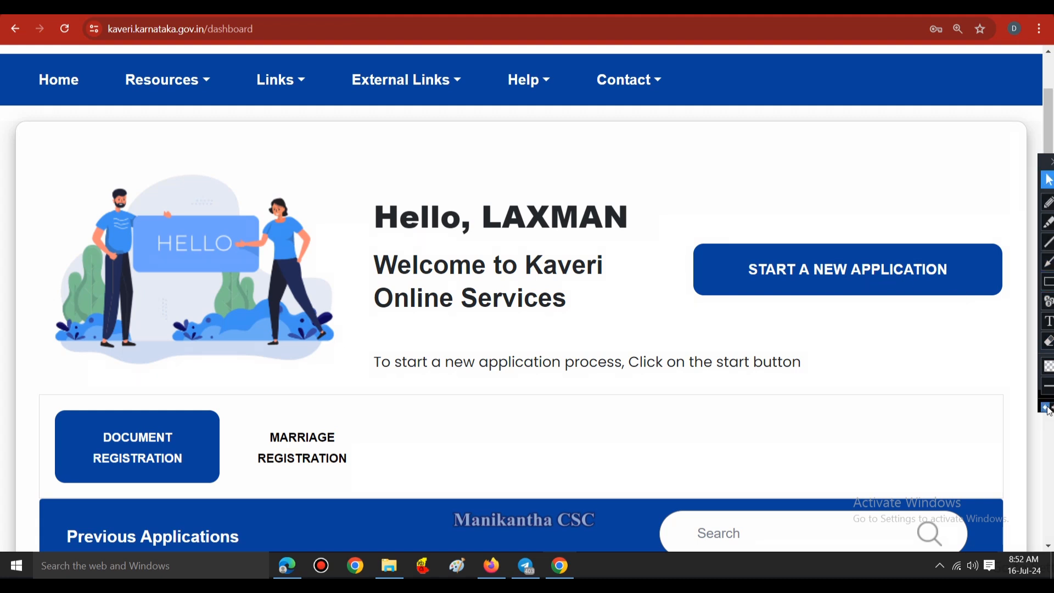
{"action": "left_click", "coordinate": [822, 283]}
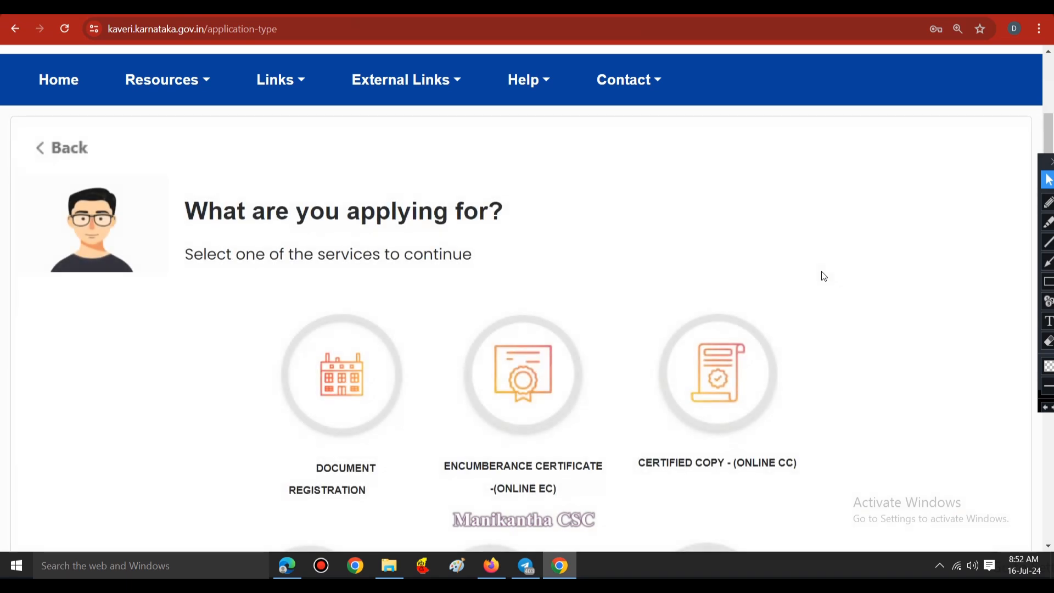
- Scroll the services and box the ENCUMBERANCE CERTIFICATE -(ONLINE EC) card in red
{"action": "scroll", "coordinate": [823, 276], "scroll_direction": "down", "scroll_amount": 1}
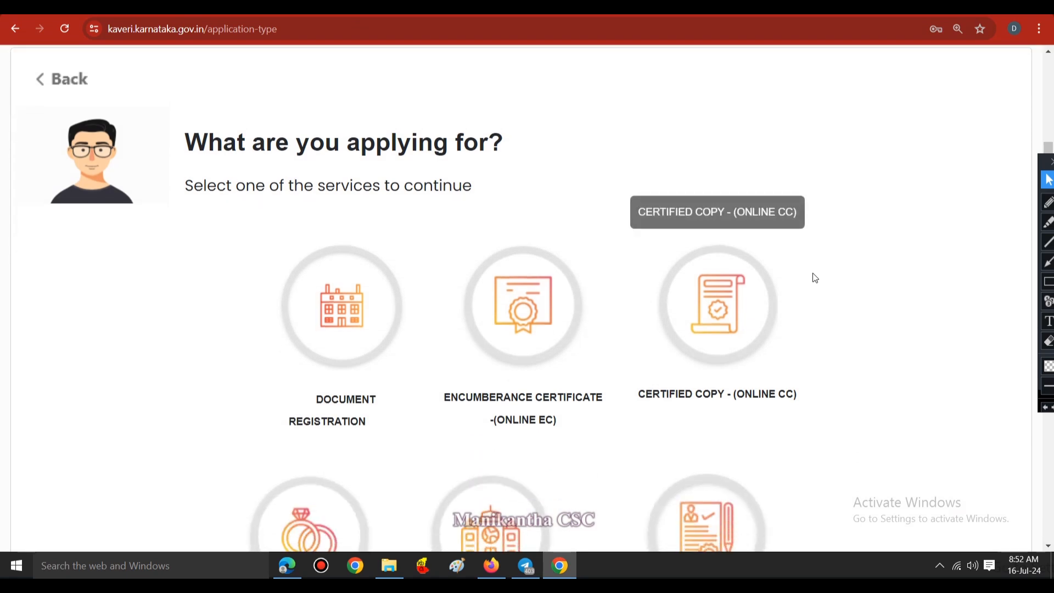
{"action": "scroll", "coordinate": [815, 277], "scroll_direction": "down", "scroll_amount": 2}
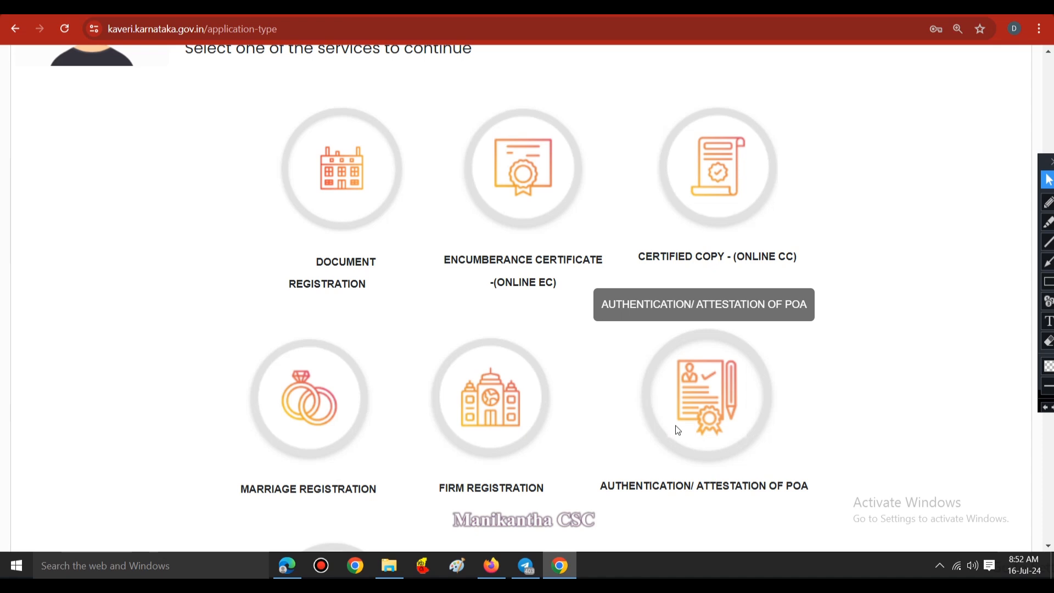
{"action": "scroll", "coordinate": [678, 430], "scroll_direction": "down", "scroll_amount": 4}
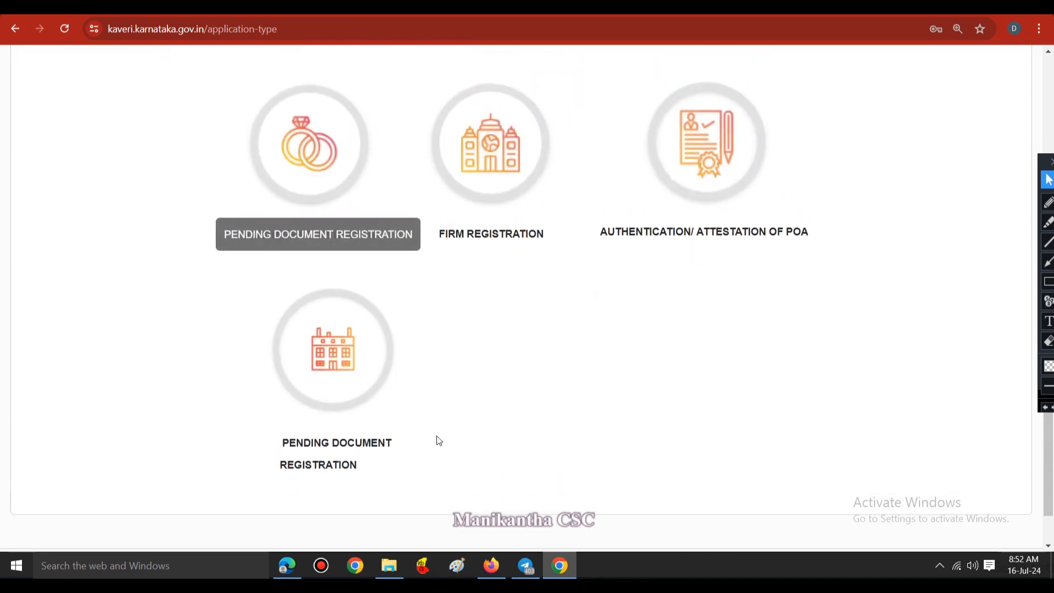
{"action": "scroll", "coordinate": [440, 440], "scroll_direction": "up", "scroll_amount": 5}
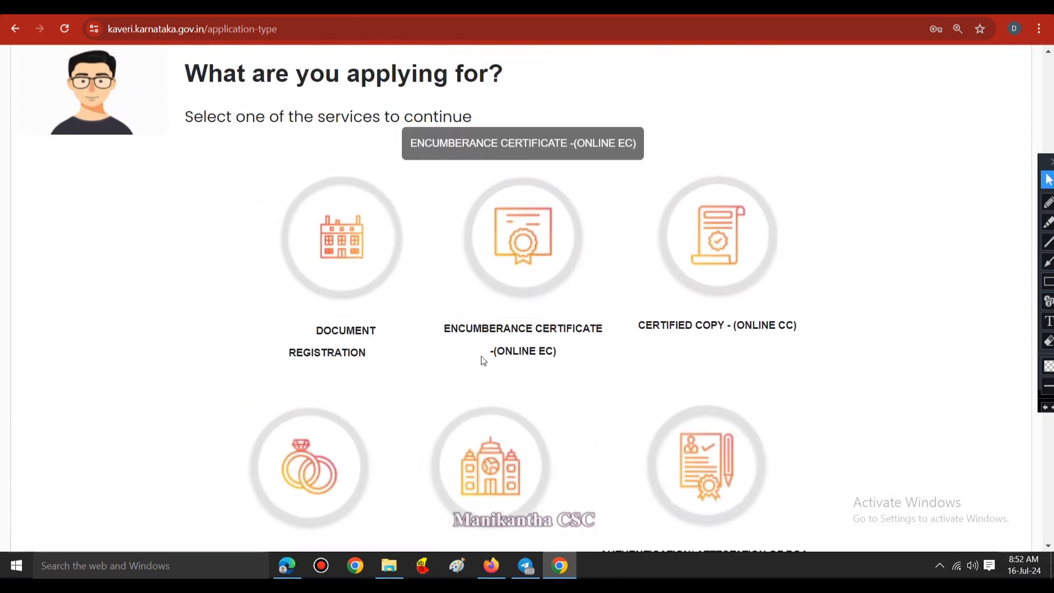
{"action": "left_click", "coordinate": [1048, 281]}
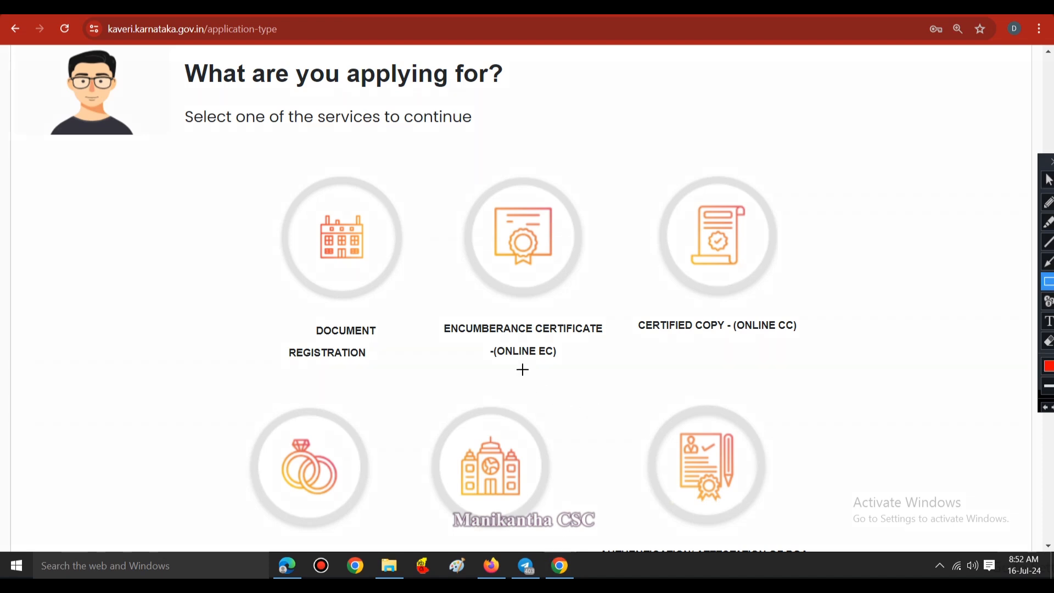
{"action": "left_click_drag", "start_coordinate": [462, 342], "coordinate": [470, 360]}
{"action": "left_click_drag", "start_coordinate": [592, 365], "coordinate": [587, 367]}
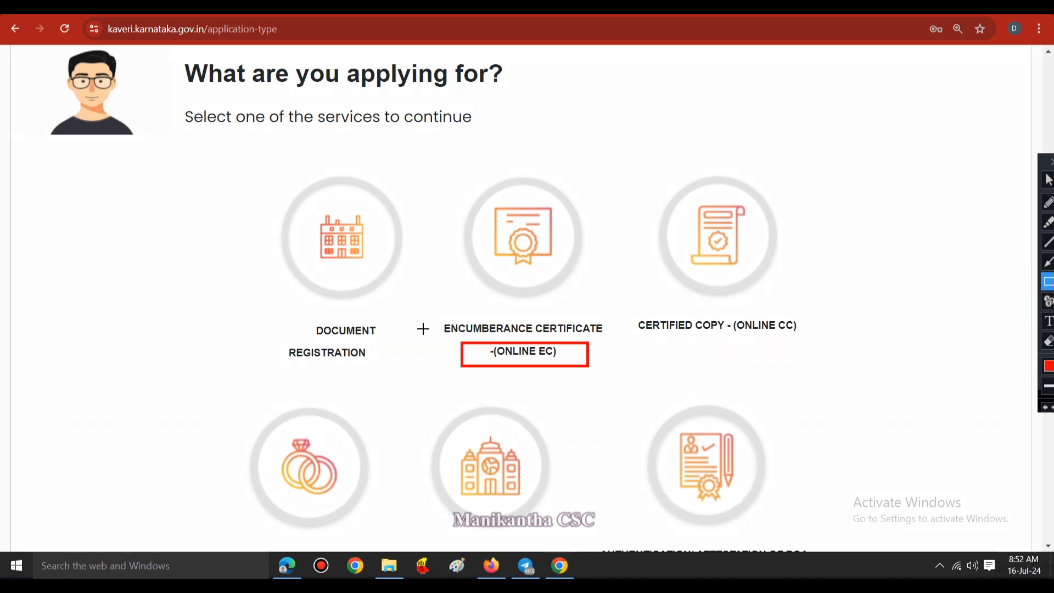
{"action": "mouse_move", "coordinate": [428, 310]}
{"action": "left_mouse_down"}
{"action": "mouse_move", "coordinate": [443, 358]}
{"action": "mouse_move", "coordinate": [612, 341]}
{"action": "left_mouse_up"}
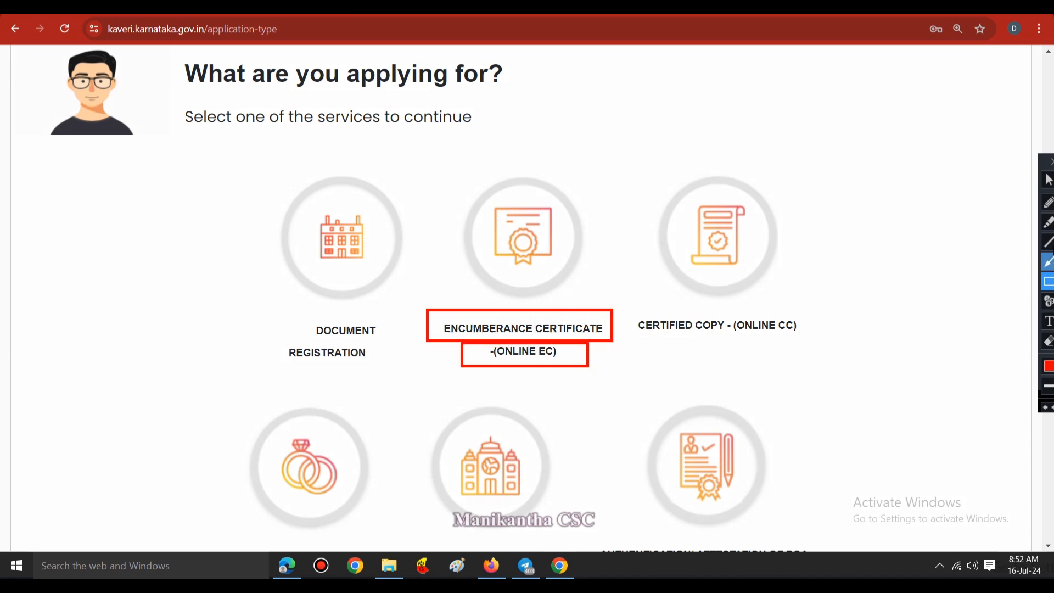
{"action": "left_click", "coordinate": [1048, 180]}
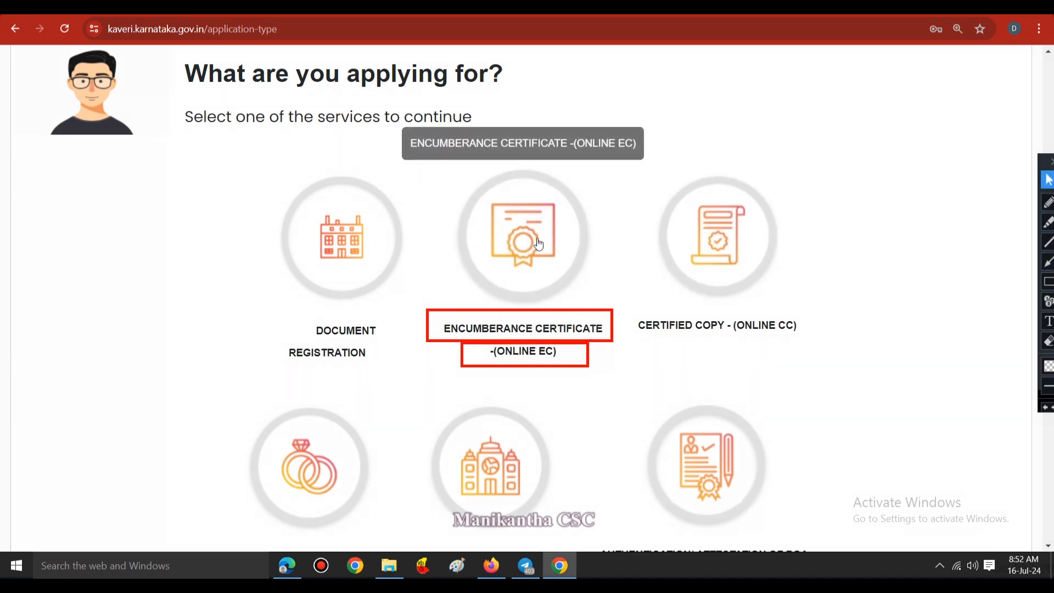
- Select the online EC service and remove both red annotation boxes
{"action": "left_click", "coordinate": [572, 255]}
{"action": "left_click", "coordinate": [1047, 409]}
{"action": "left_click", "coordinate": [1047, 409]}
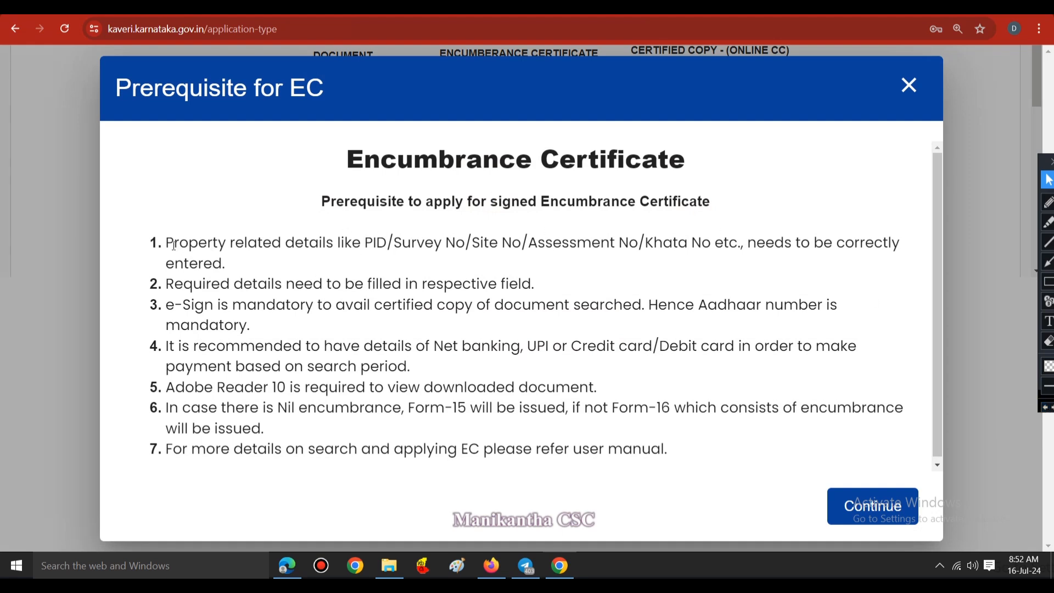
- Review the seven EC prerequisites and continue to the EC search-period choice
{"action": "left_click_drag", "start_coordinate": [166, 242], "coordinate": [326, 243]}
{"action": "left_click_drag", "start_coordinate": [390, 258], "coordinate": [694, 448]}
{"action": "left_click", "coordinate": [692, 450]}
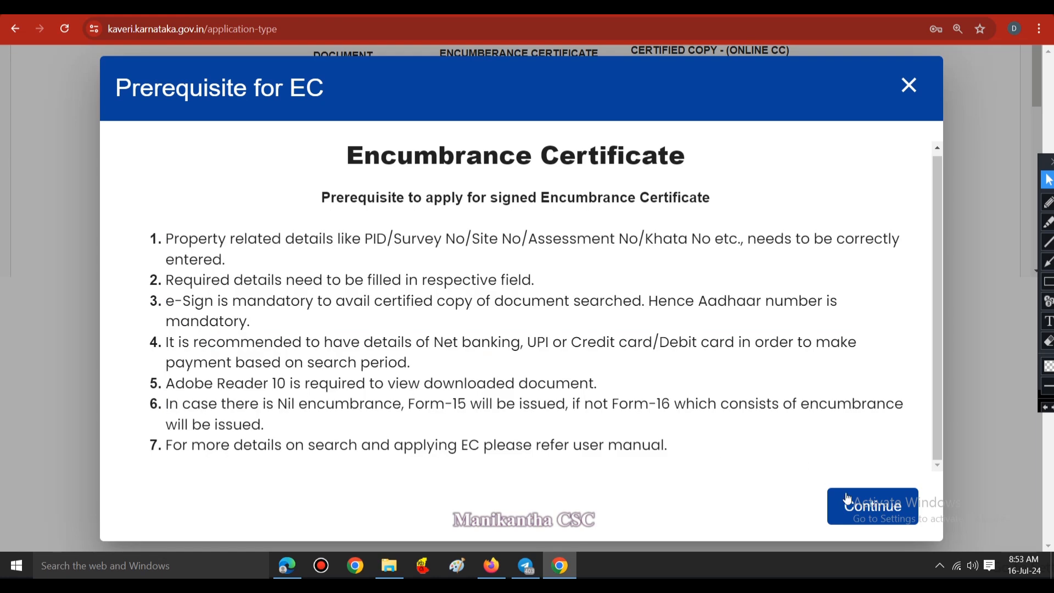
{"action": "left_click", "coordinate": [873, 508]}
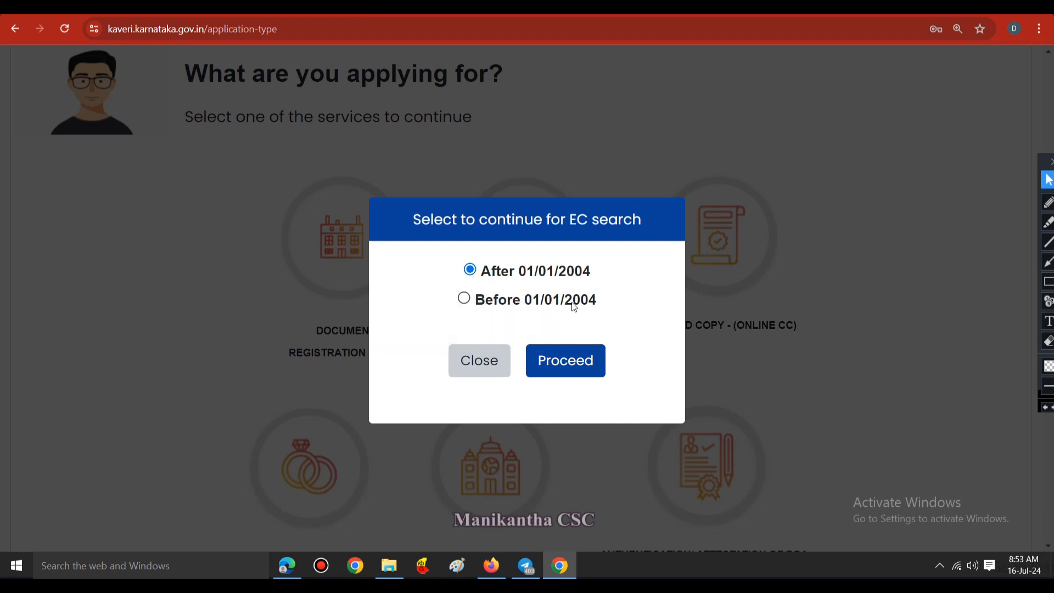
- Leave the search period on After 01/01/2004 and proceed to Encumbrance Search
{"action": "left_click", "coordinate": [463, 299]}
{"action": "left_click", "coordinate": [471, 271]}
{"action": "left_click", "coordinate": [556, 363]}
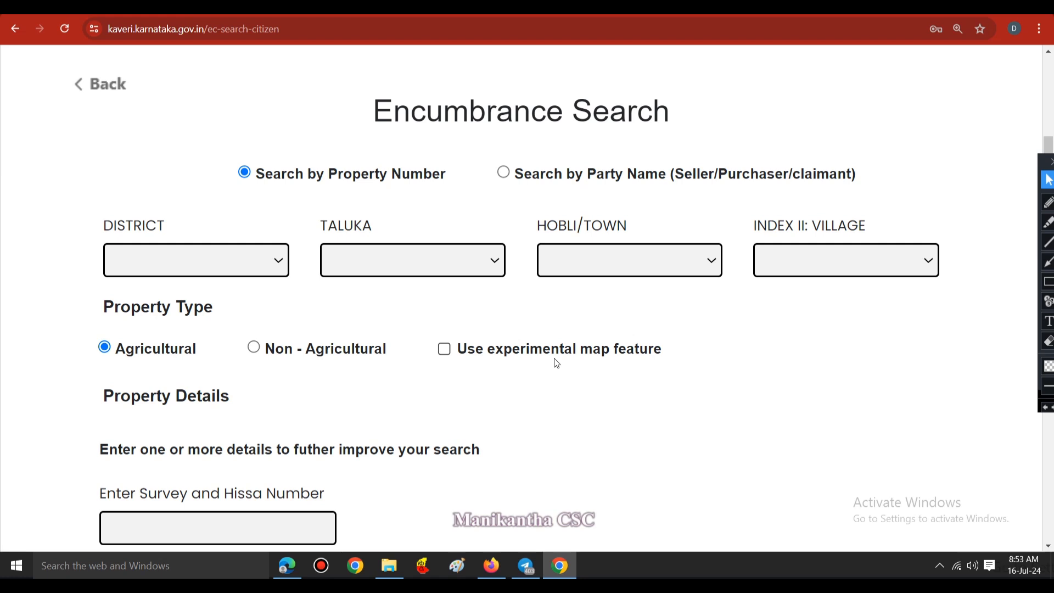
- Set district Yadagiri, taluka Shorapur and hobli Kembhavi Hobli
{"action": "left_click", "coordinate": [211, 255]}
{"action": "scroll", "coordinate": [216, 420], "scroll_direction": "down", "scroll_amount": 6}
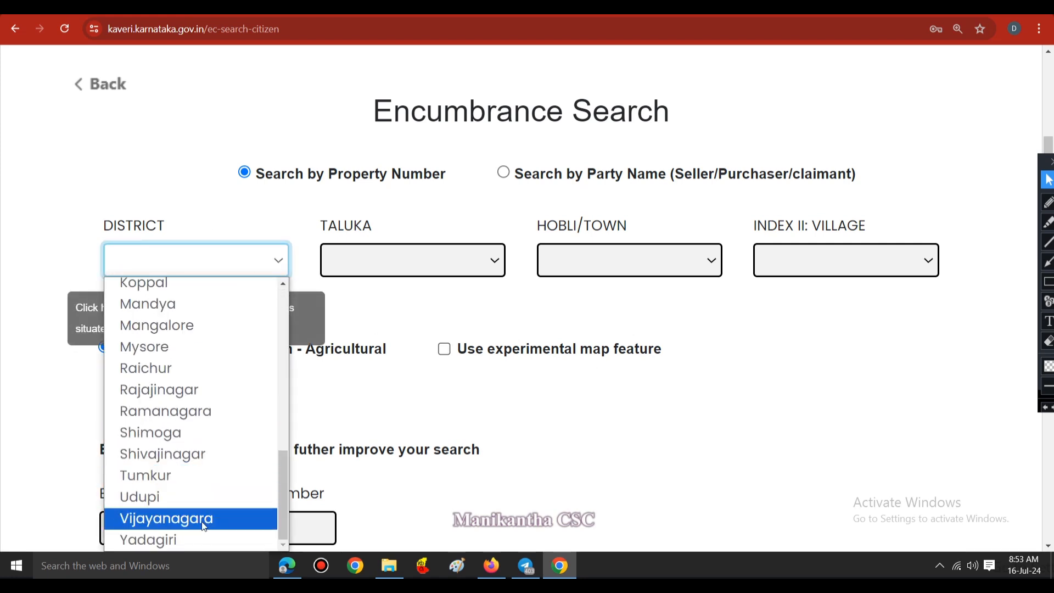
{"action": "left_click", "coordinate": [196, 536]}
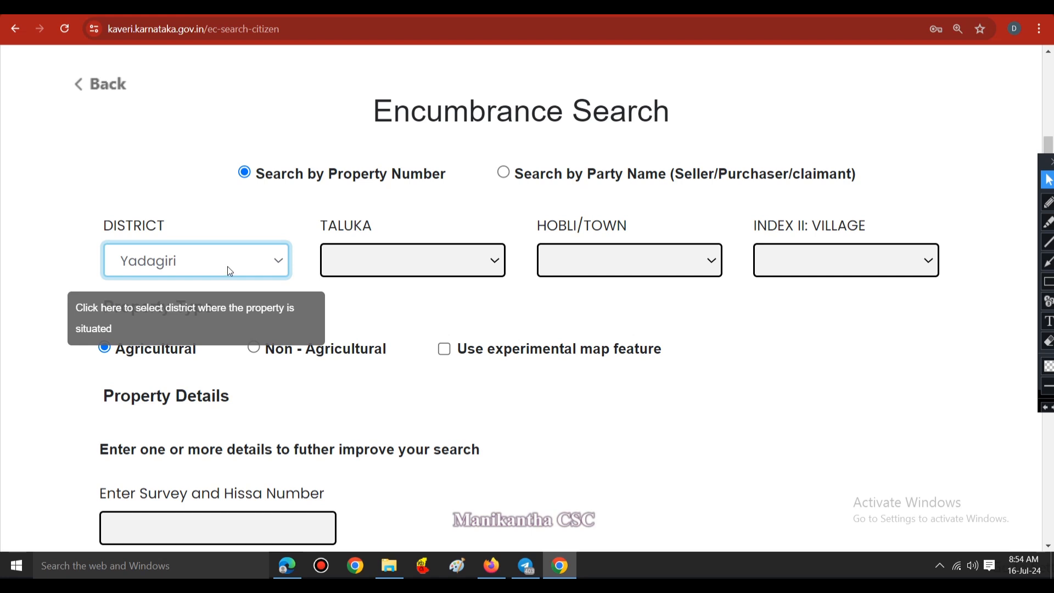
{"action": "left_click", "coordinate": [440, 248]}
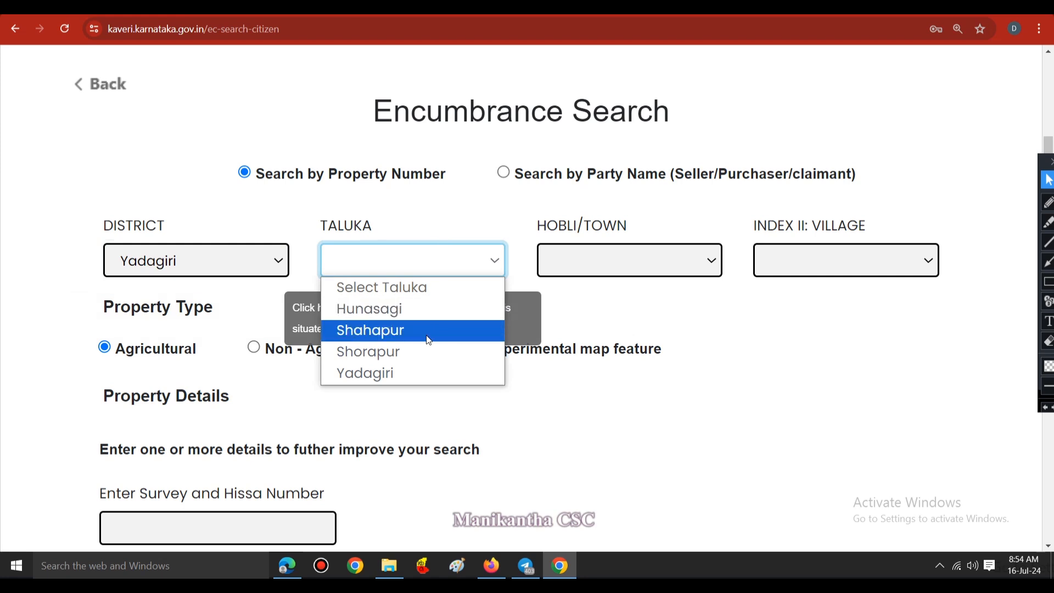
{"action": "left_click", "coordinate": [417, 353]}
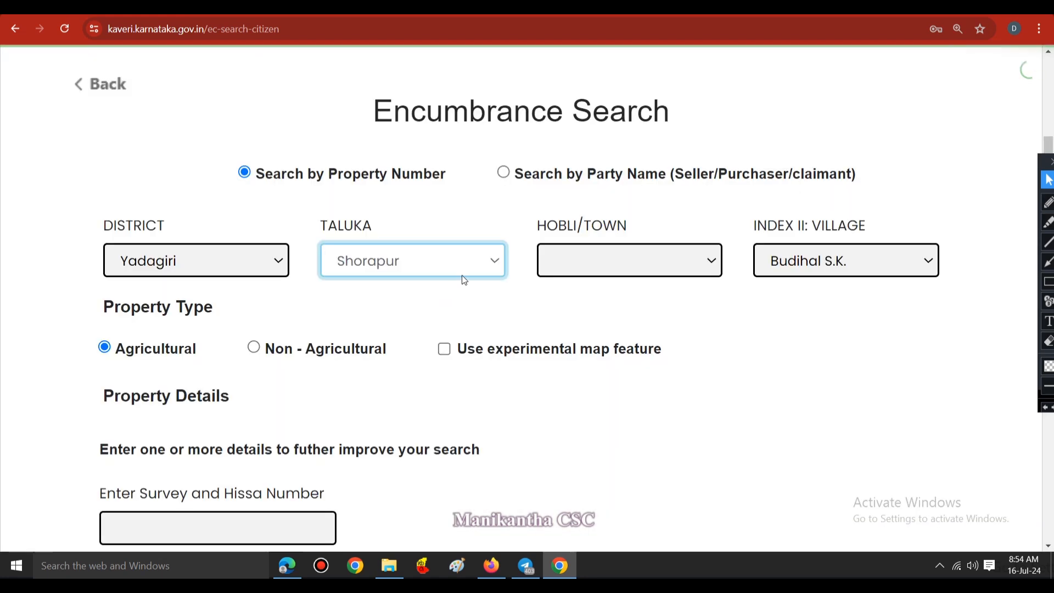
{"action": "left_click", "coordinate": [612, 259]}
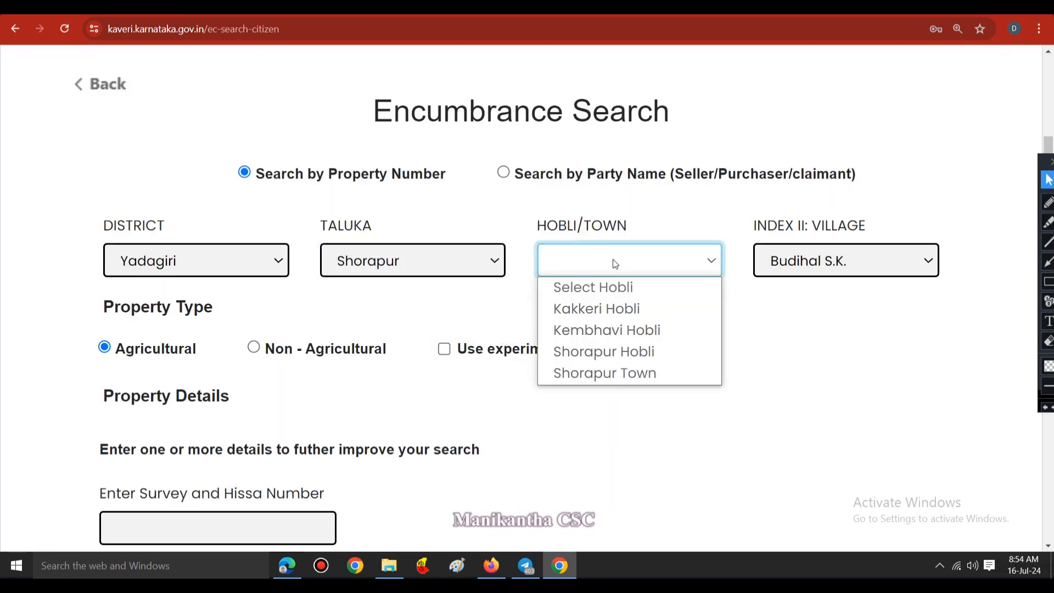
{"action": "left_click", "coordinate": [622, 330]}
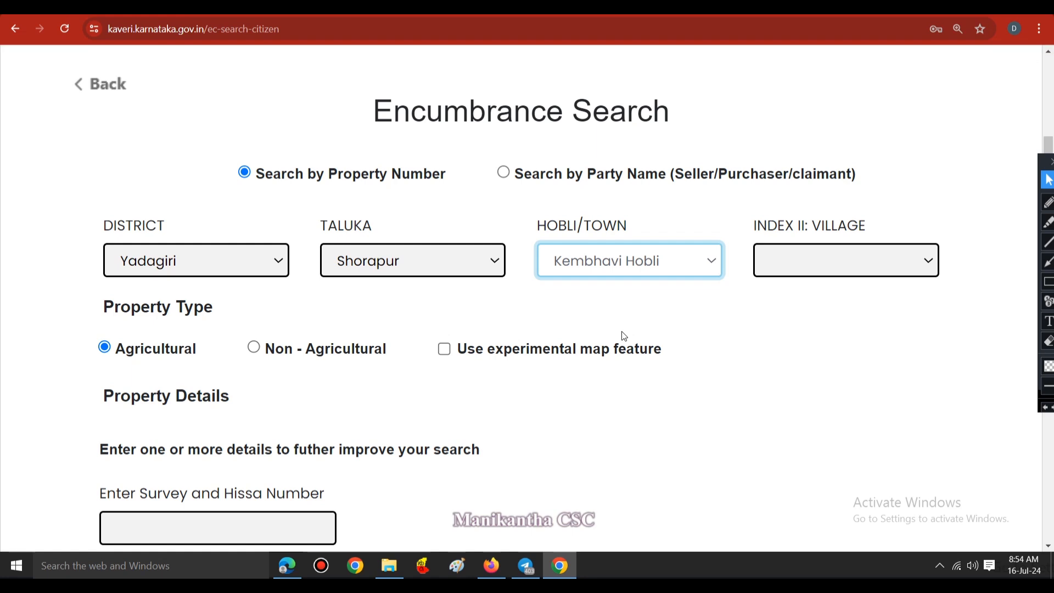
- Scroll the village list and choose Malagatti
{"action": "left_click", "coordinate": [807, 263]}
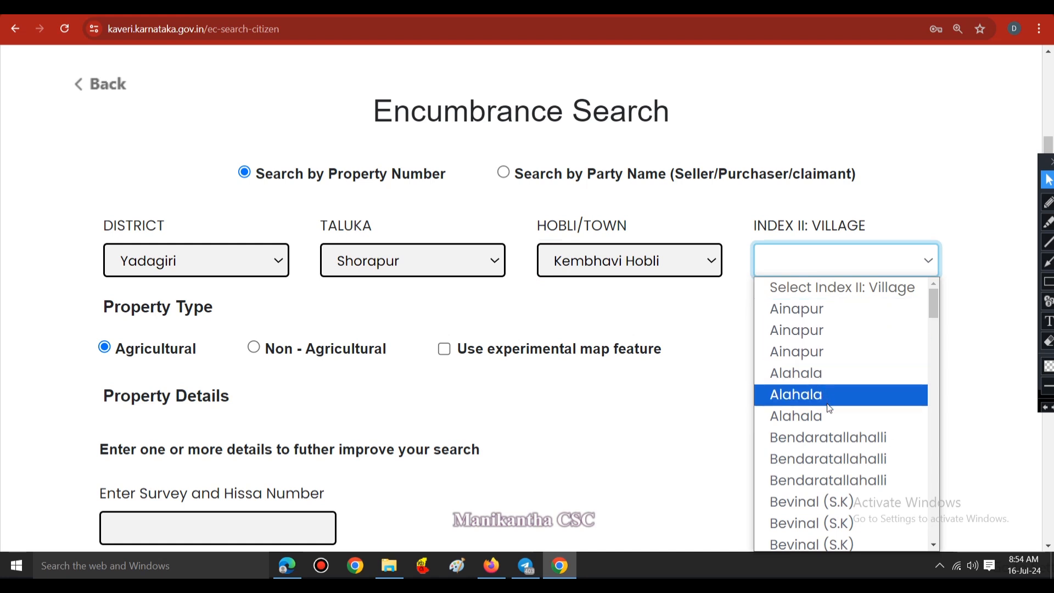
{"action": "scroll", "coordinate": [829, 409], "scroll_direction": "down", "scroll_amount": 6}
{"action": "scroll", "coordinate": [829, 410], "scroll_direction": "down", "scroll_amount": 2}
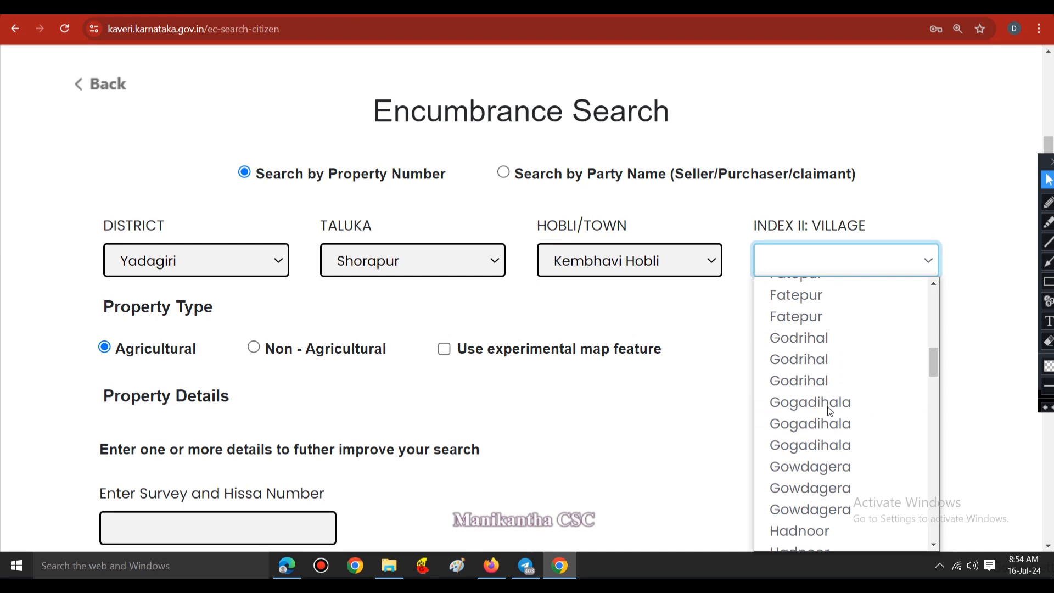
{"action": "scroll", "coordinate": [828, 406], "scroll_direction": "down", "scroll_amount": 2}
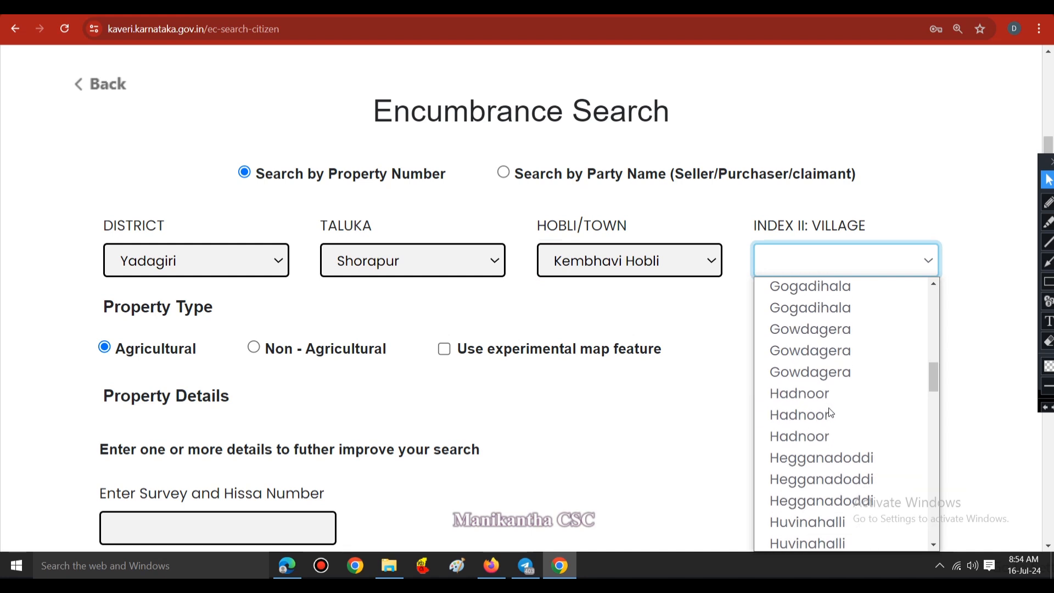
{"action": "scroll", "coordinate": [829, 409], "scroll_direction": "down", "scroll_amount": 3}
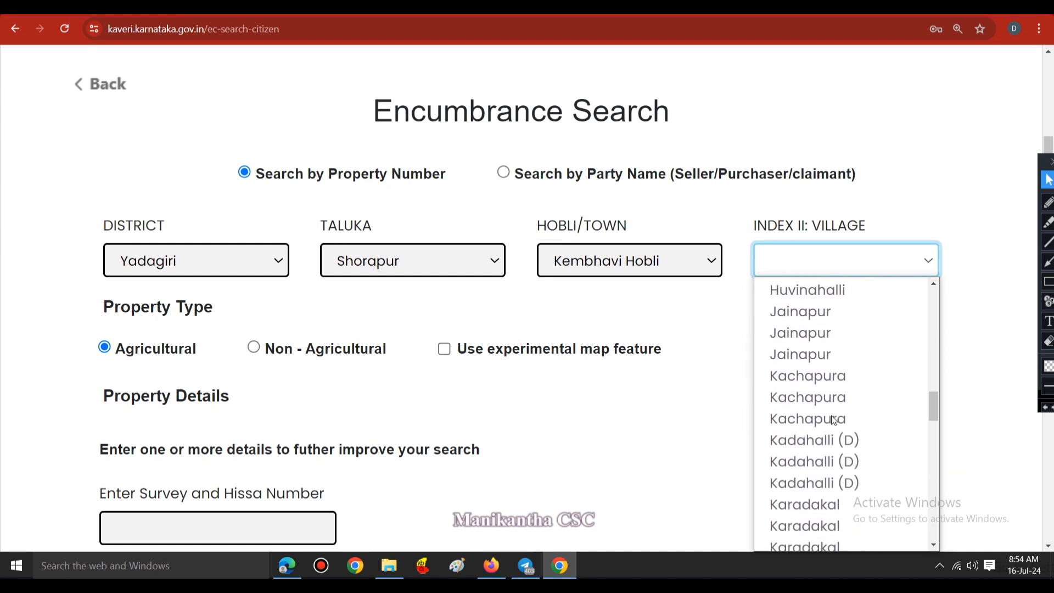
{"action": "scroll", "coordinate": [833, 420], "scroll_direction": "down", "scroll_amount": 2}
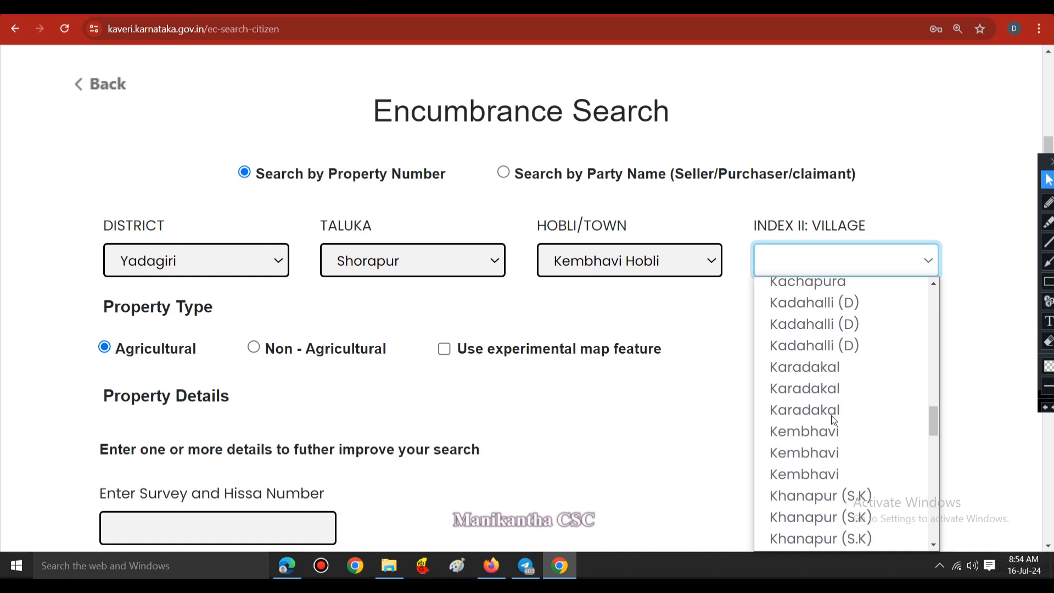
{"action": "scroll", "coordinate": [833, 420], "scroll_direction": "down", "scroll_amount": 3}
{"action": "scroll", "coordinate": [833, 420], "scroll_direction": "down", "scroll_amount": 5}
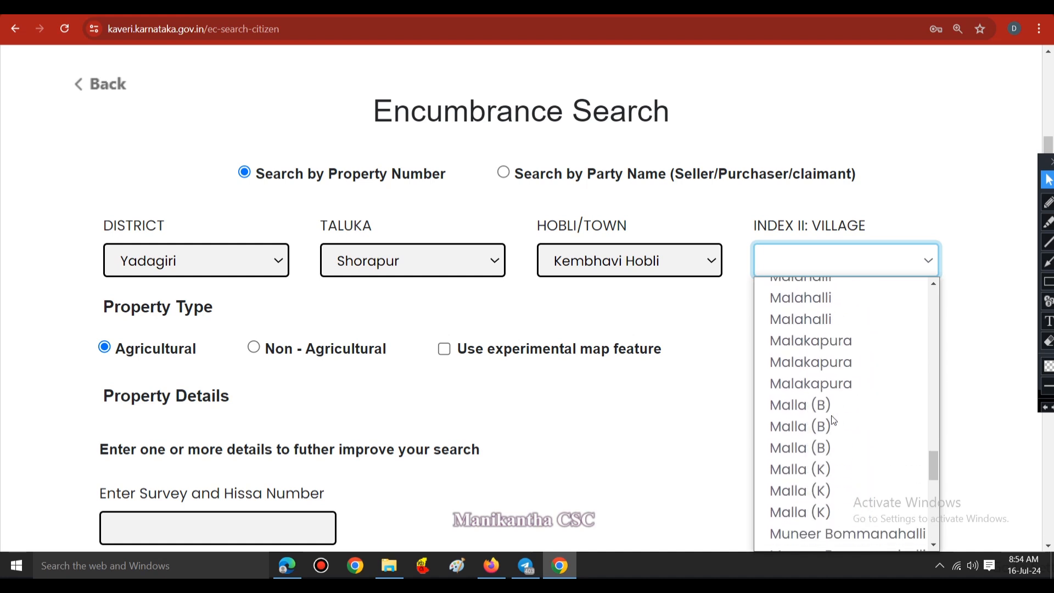
{"action": "scroll", "coordinate": [833, 420], "scroll_direction": "down", "scroll_amount": 3}
{"action": "scroll", "coordinate": [834, 420], "scroll_direction": "up", "scroll_amount": 5}
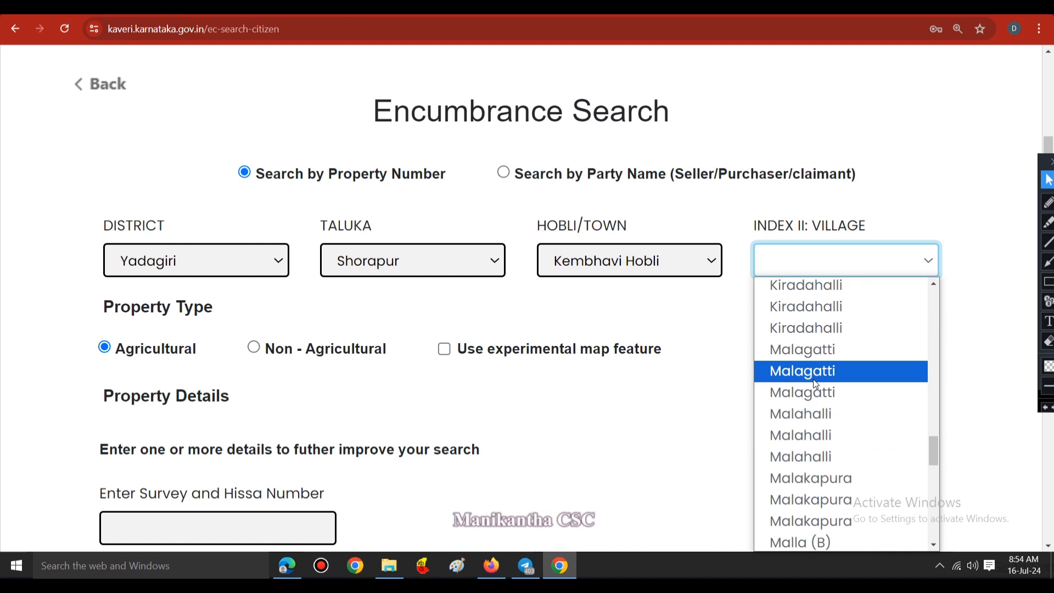
{"action": "left_click", "coordinate": [815, 349]}
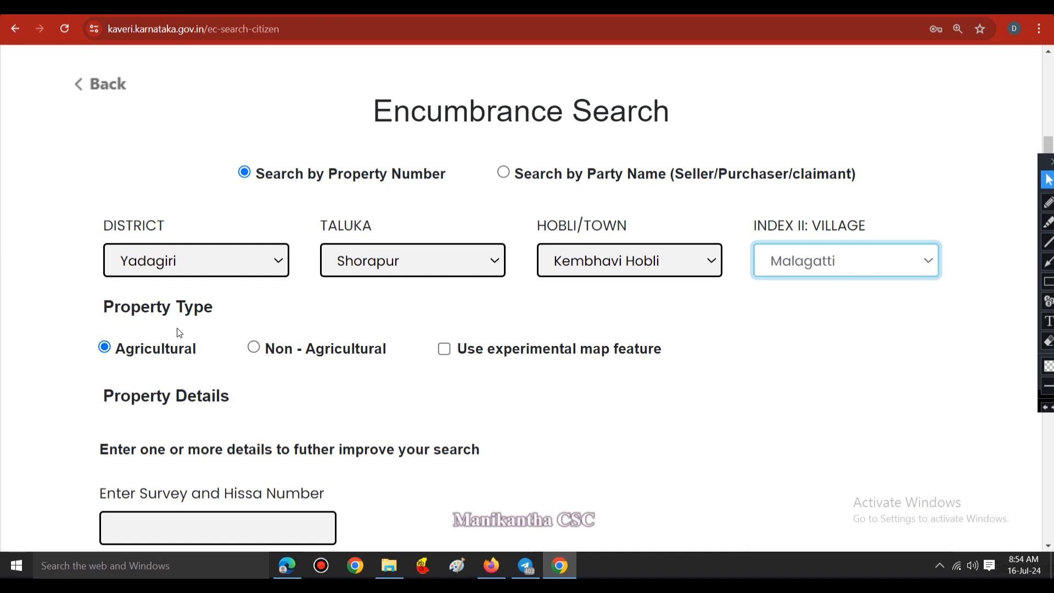
{"action": "left_click", "coordinate": [1048, 282]}
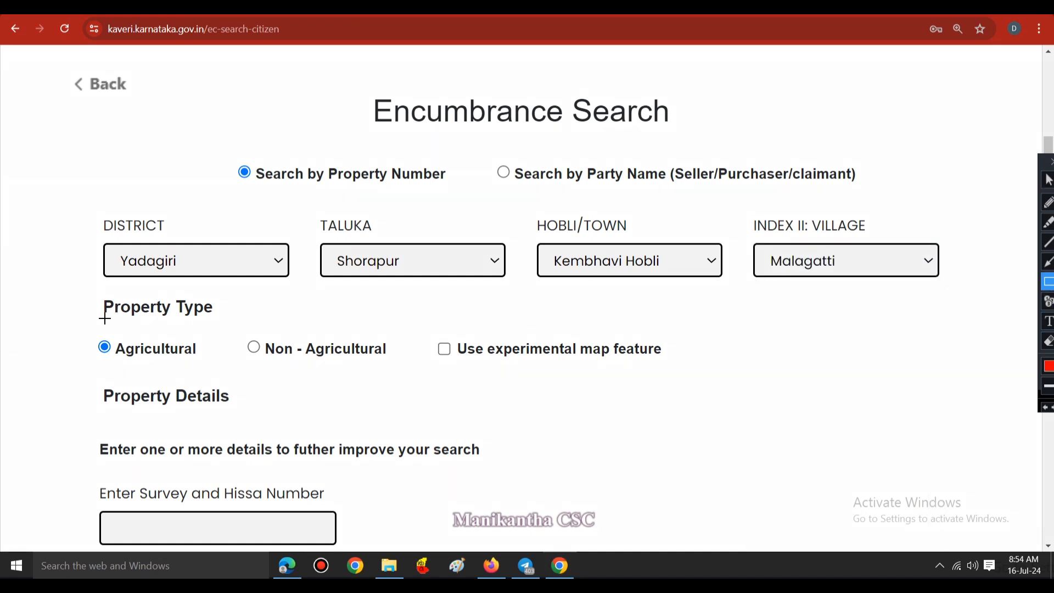
{"action": "mouse_move", "coordinate": [84, 328]}
{"action": "left_mouse_down"}
{"action": "mouse_move", "coordinate": [131, 381]}
{"action": "mouse_move", "coordinate": [209, 371]}
{"action": "left_mouse_up"}
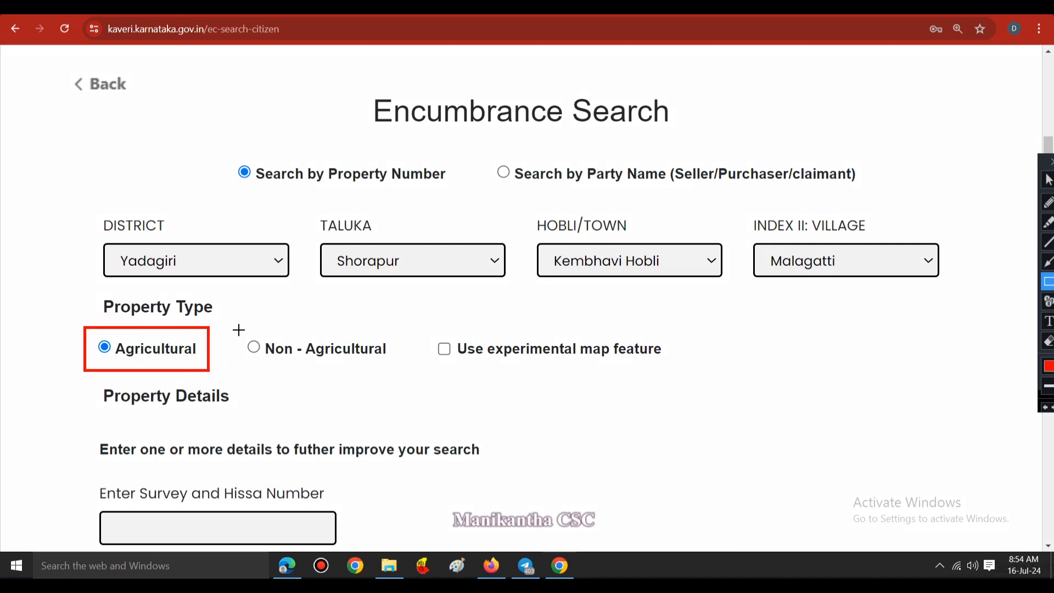
{"action": "mouse_move", "coordinate": [238, 328]}
{"action": "left_mouse_down"}
{"action": "mouse_move", "coordinate": [255, 370]}
{"action": "mouse_move", "coordinate": [409, 369]}
{"action": "left_mouse_up"}
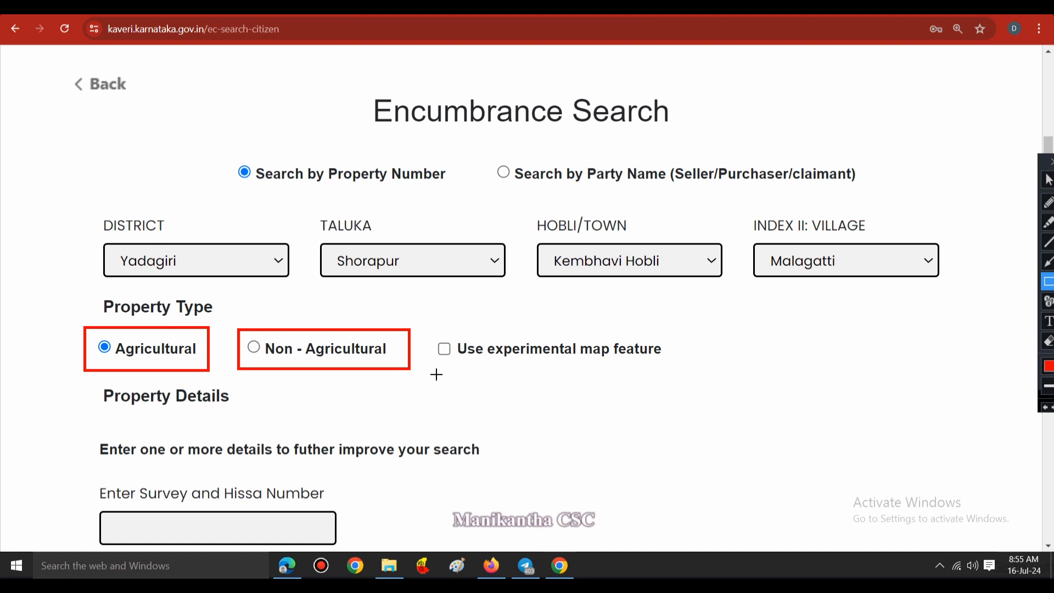
{"action": "mouse_move", "coordinate": [431, 334]}
{"action": "left_mouse_down"}
{"action": "mouse_move", "coordinate": [544, 370]}
{"action": "mouse_move", "coordinate": [682, 369]}
{"action": "left_mouse_up"}
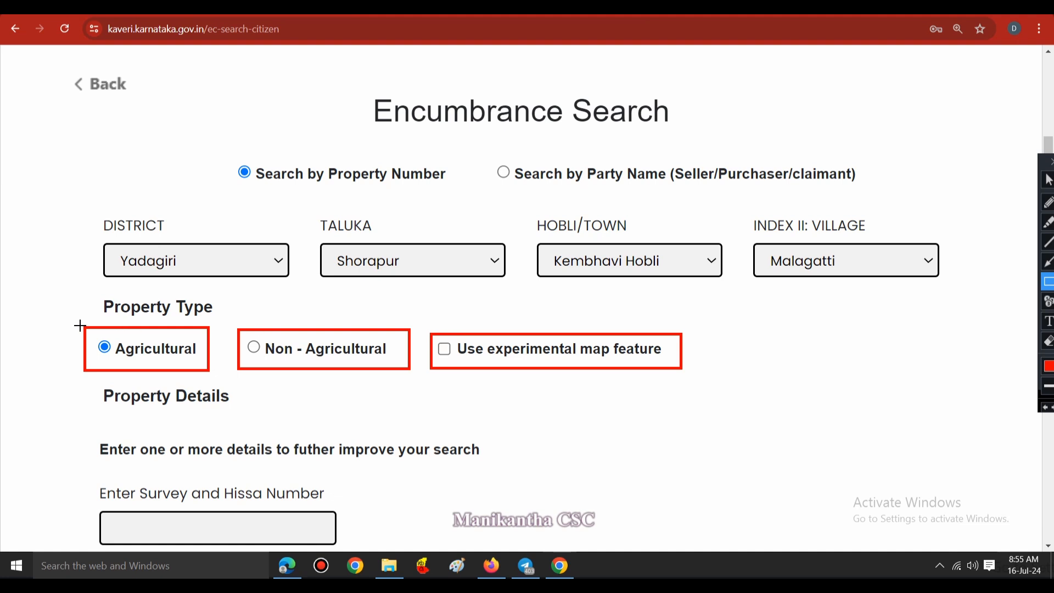
{"action": "mouse_move", "coordinate": [34, 311]}
{"action": "left_mouse_down"}
{"action": "mouse_move", "coordinate": [420, 324]}
{"action": "mouse_move", "coordinate": [415, 412]}
{"action": "mouse_move", "coordinate": [420, 392]}
{"action": "left_mouse_up"}
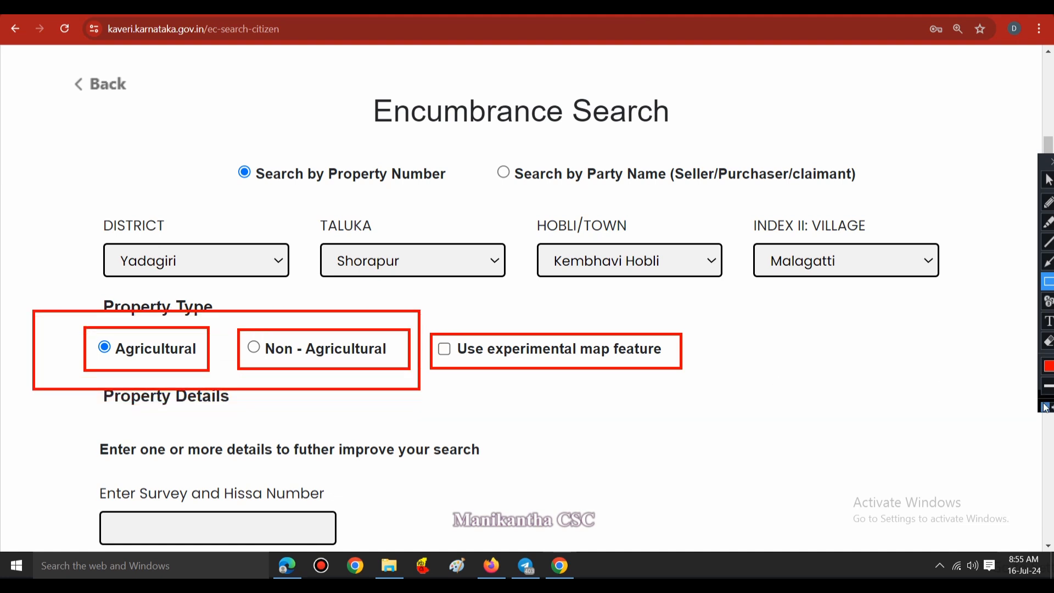
{"action": "left_click", "coordinate": [1046, 407]}
{"action": "left_click", "coordinate": [1046, 408]}
{"action": "left_click", "coordinate": [1046, 408]}
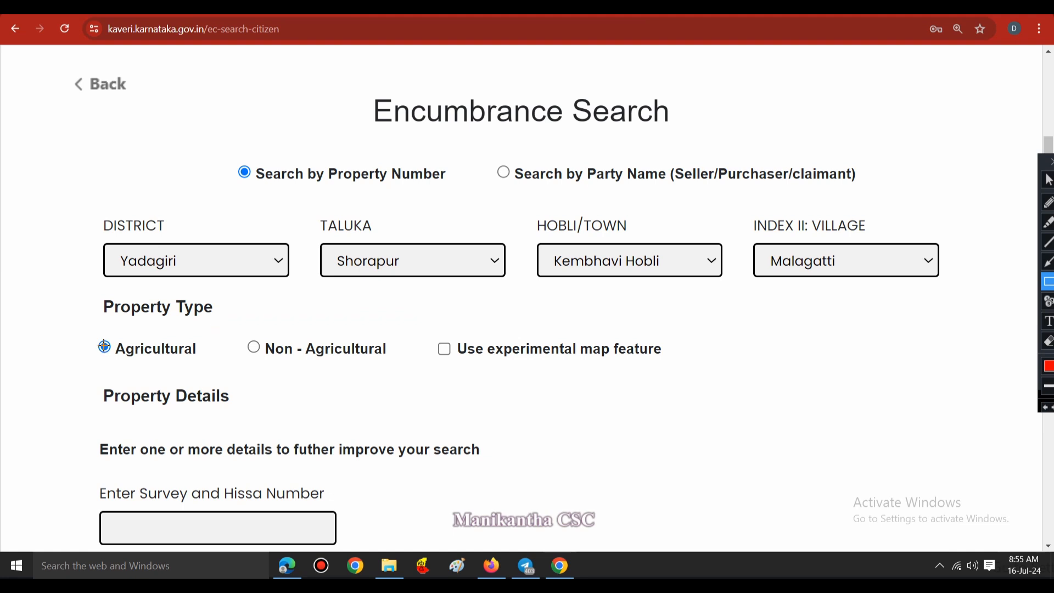
{"action": "left_click", "coordinate": [1049, 180]}
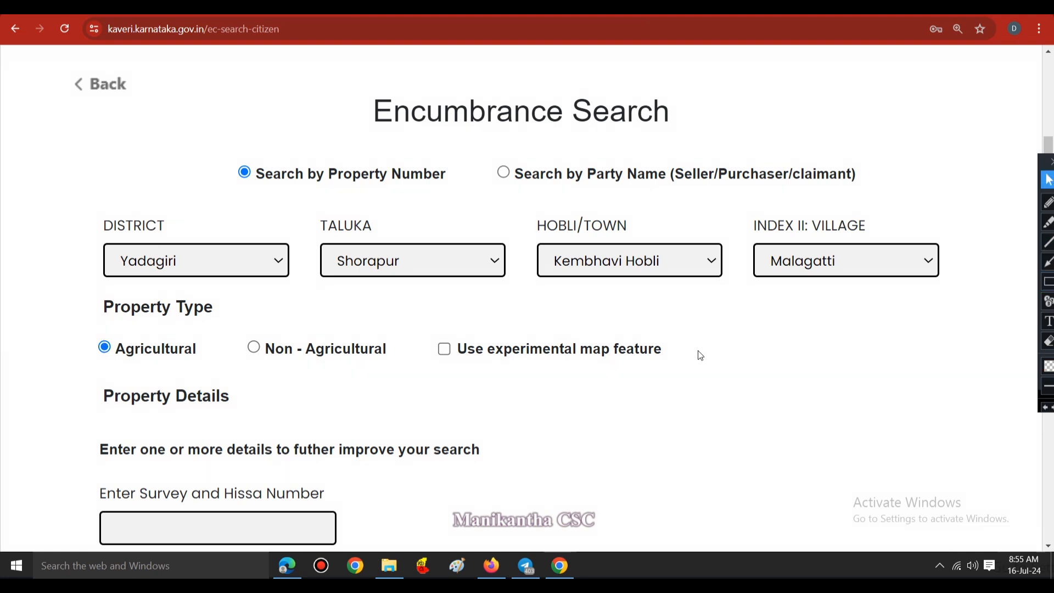
- Fill Survey and Hissa Number with 100, add a second row, and enter 100/13
{"action": "scroll", "coordinate": [647, 377], "scroll_direction": "down", "scroll_amount": 5}
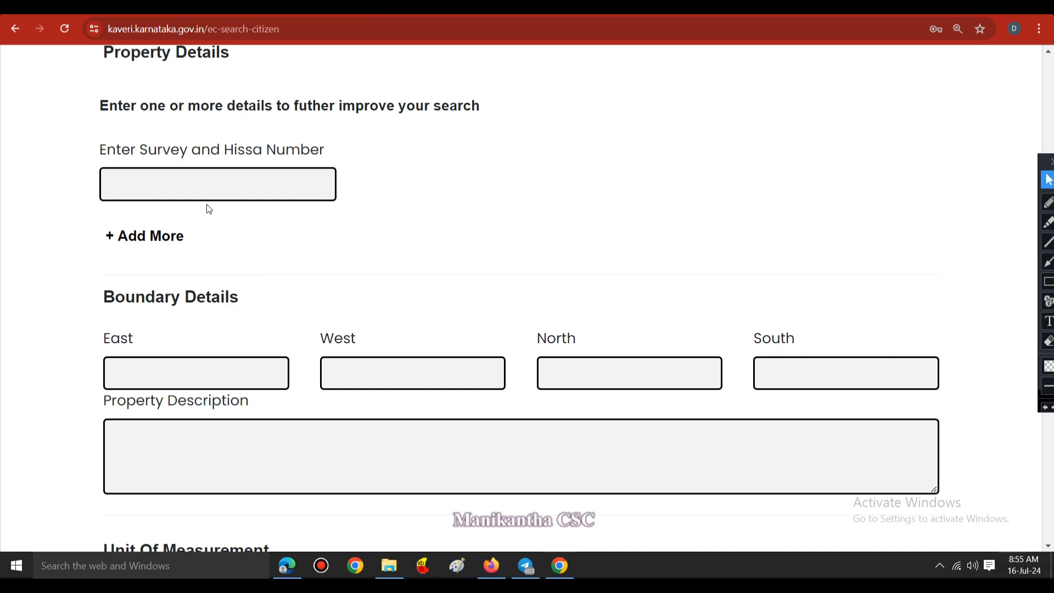
{"action": "left_click", "coordinate": [159, 192]}
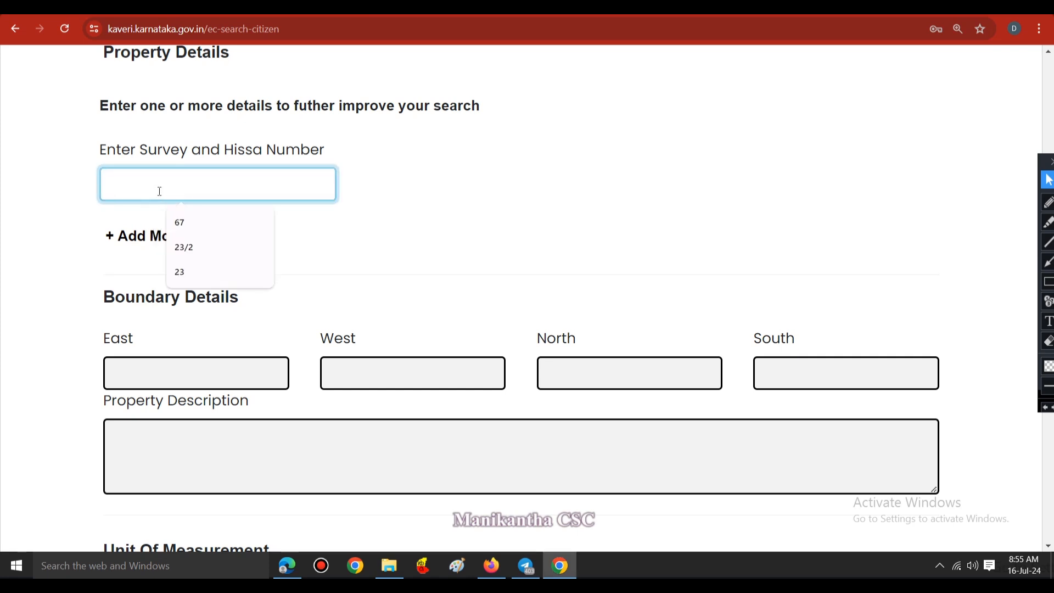
{"action": "type", "text": "100"}
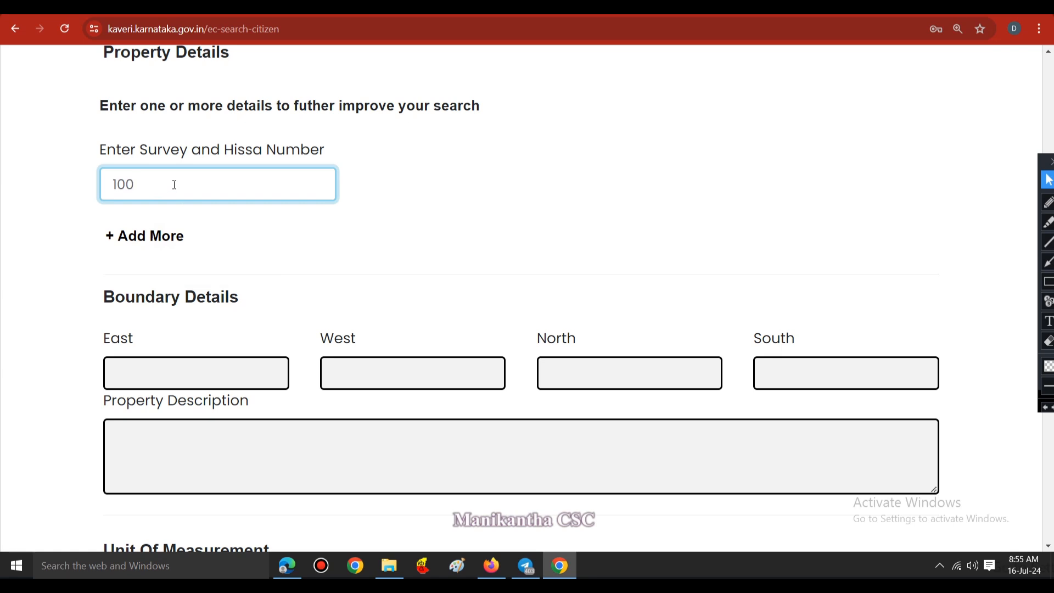
{"action": "left_click", "coordinate": [346, 233]}
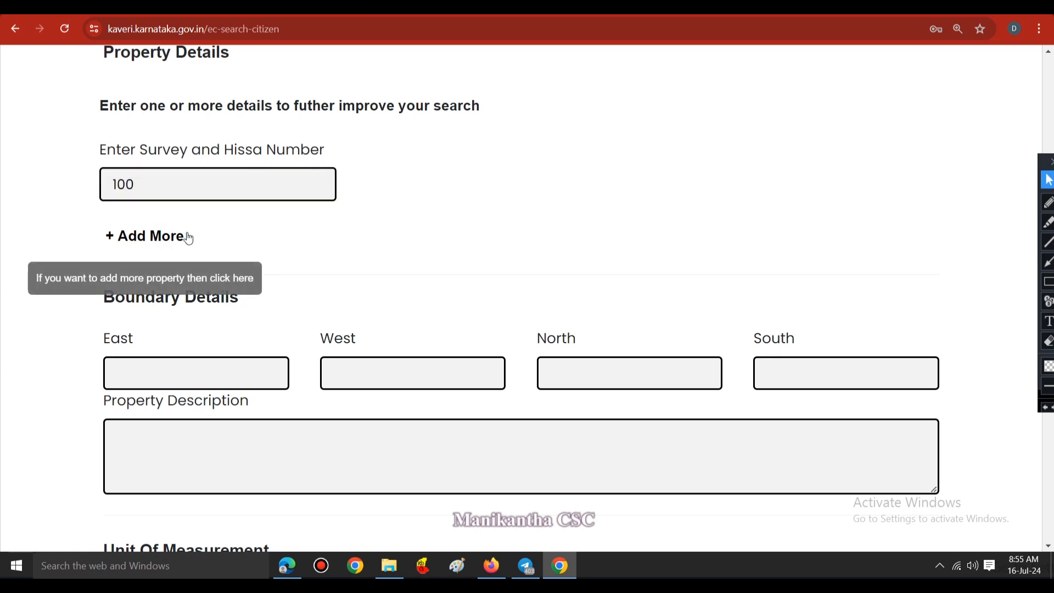
{"action": "left_click", "coordinate": [188, 238]}
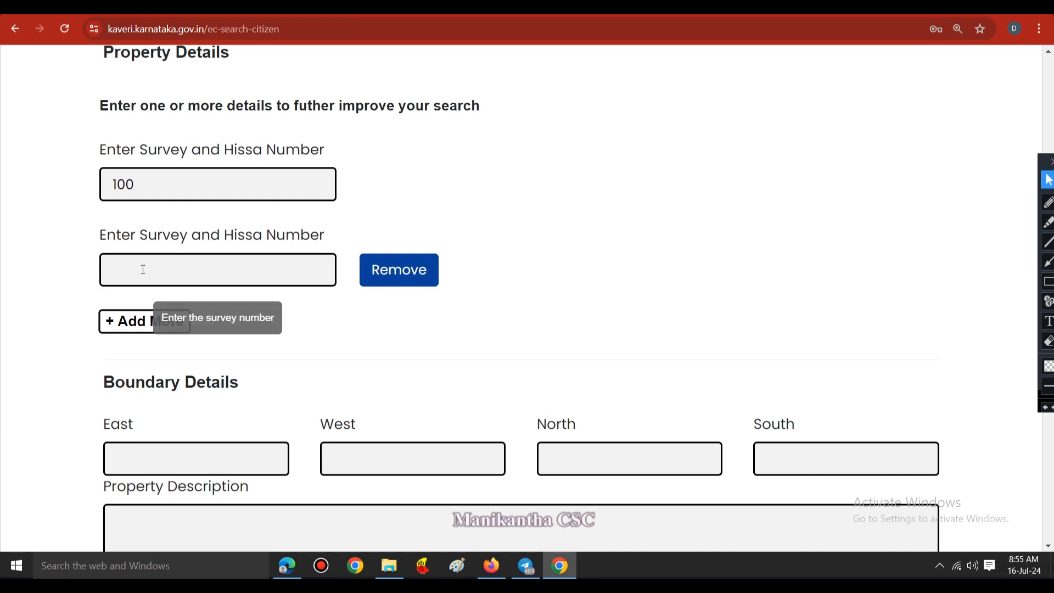
{"action": "left_click", "coordinate": [142, 269]}
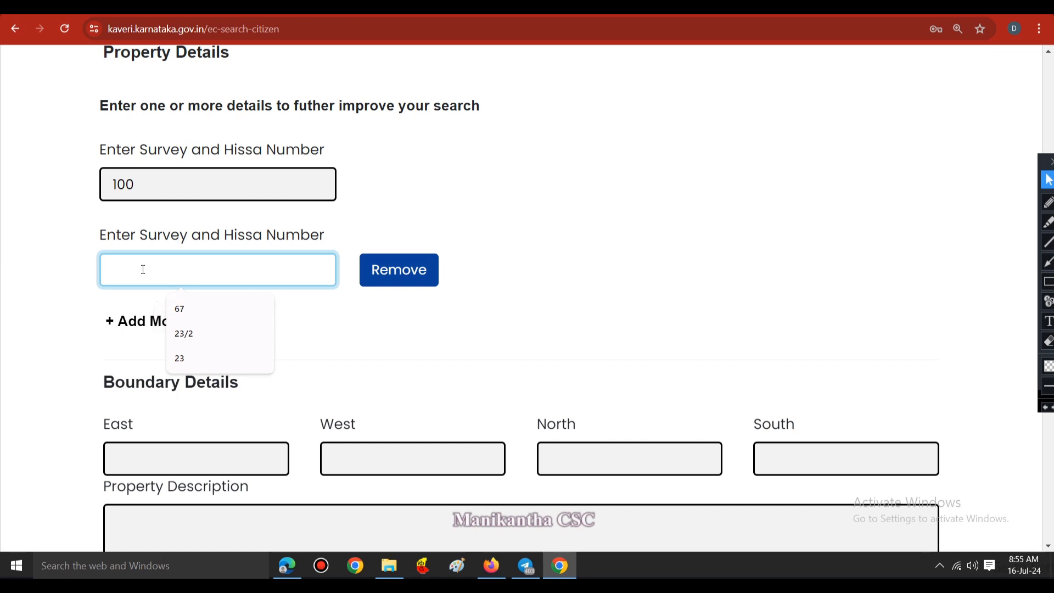
{"action": "type", "text": "100"}
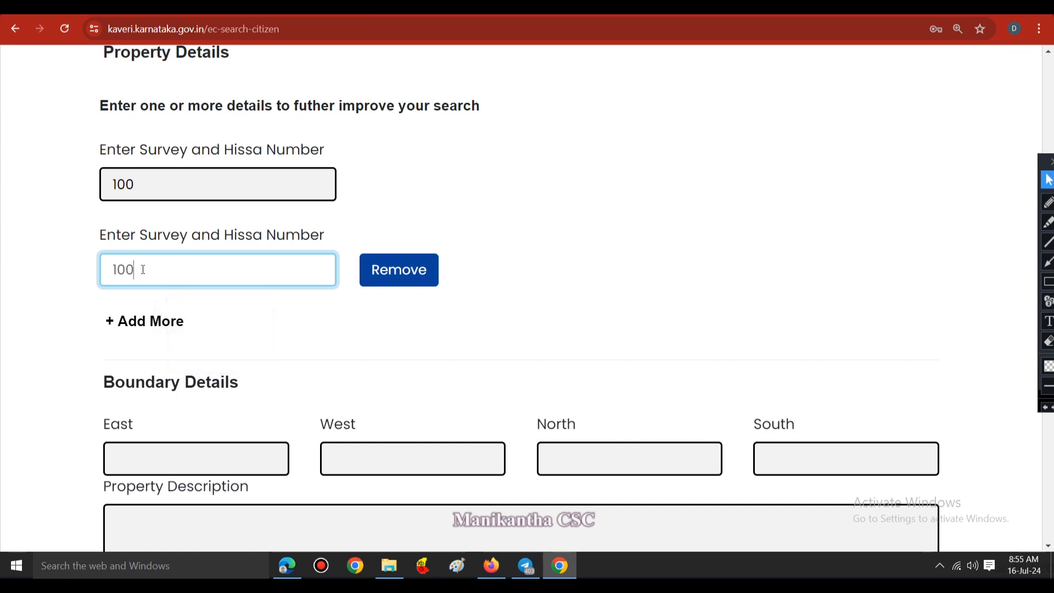
{"action": "type", "text": "/3"}
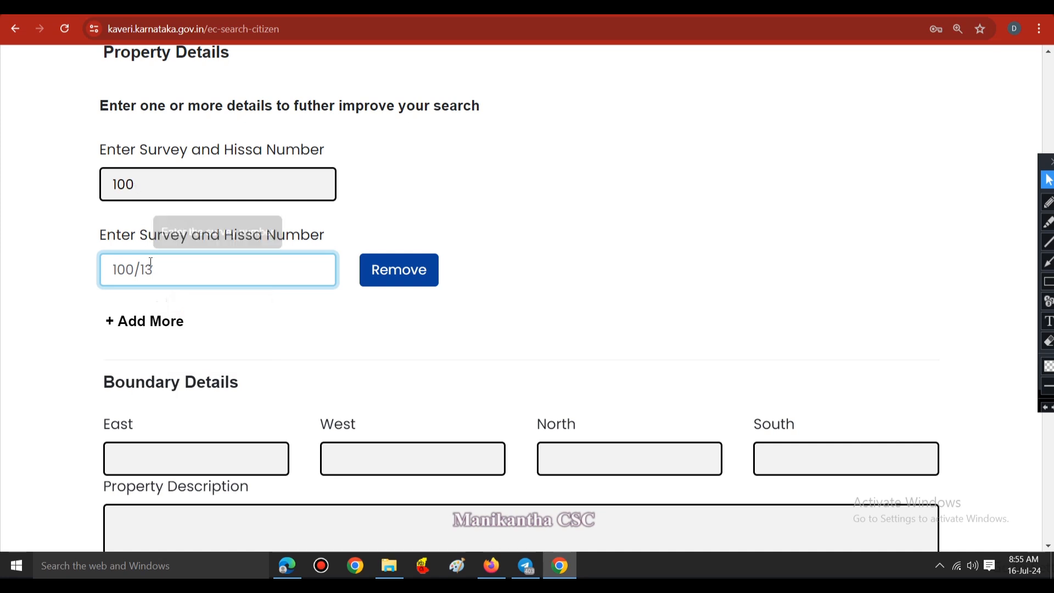
{"action": "left_click", "coordinate": [233, 327]}
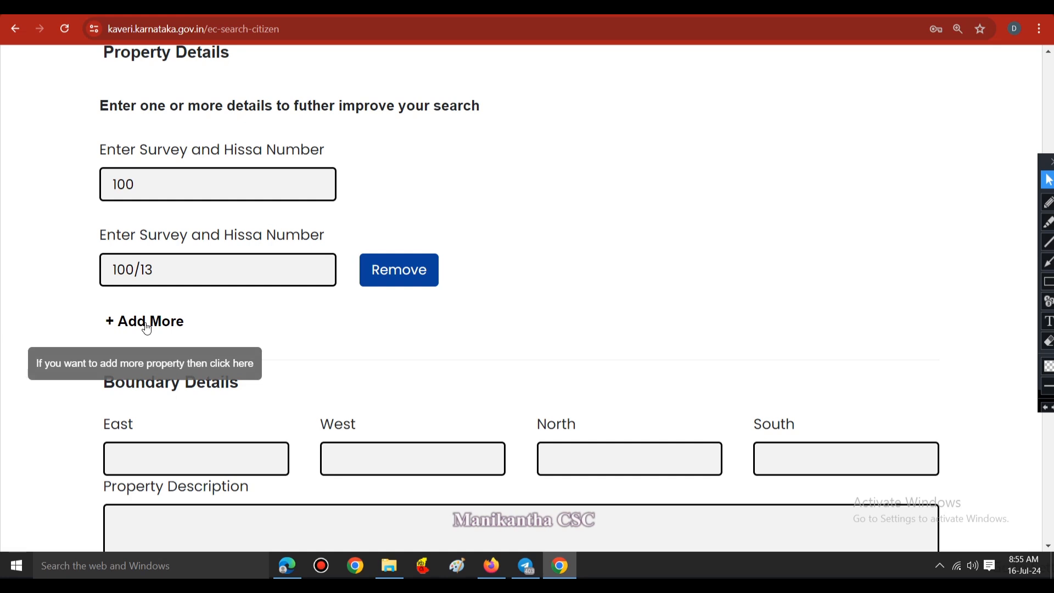
{"action": "scroll", "coordinate": [337, 236], "scroll_direction": "down", "scroll_amount": 3}
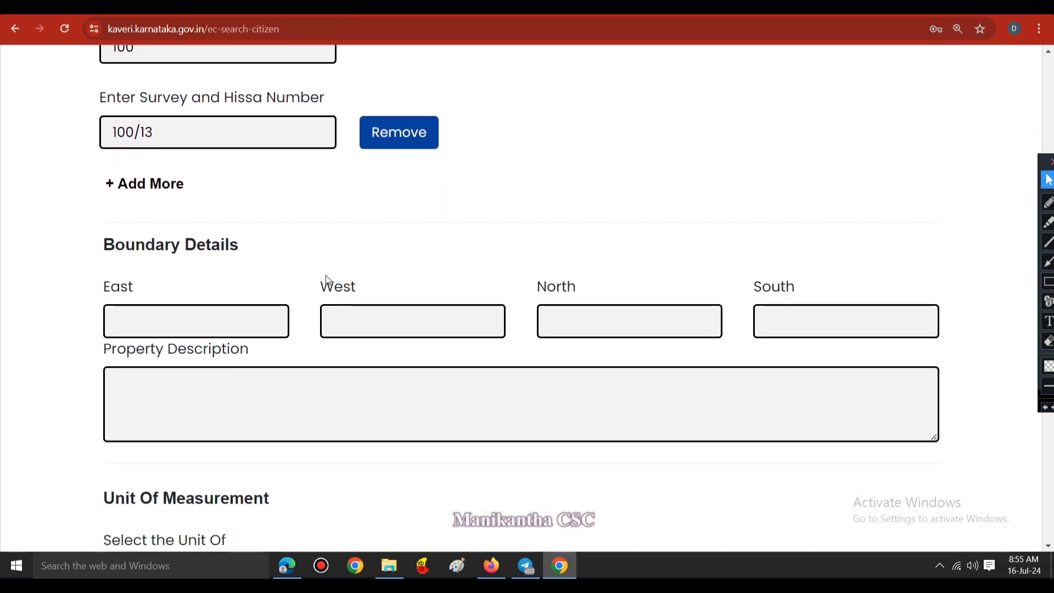
{"action": "scroll", "coordinate": [327, 280], "scroll_direction": "down", "scroll_amount": 1}
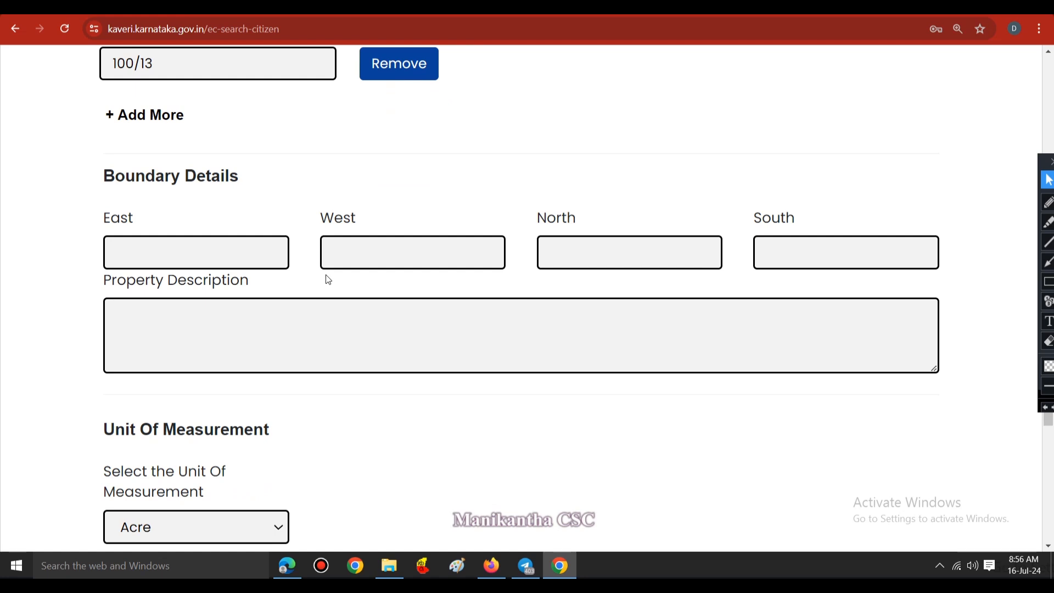
- Fill the East, West, North and South boundary fields with the NA suggestion
{"action": "left_click", "coordinate": [192, 257]}
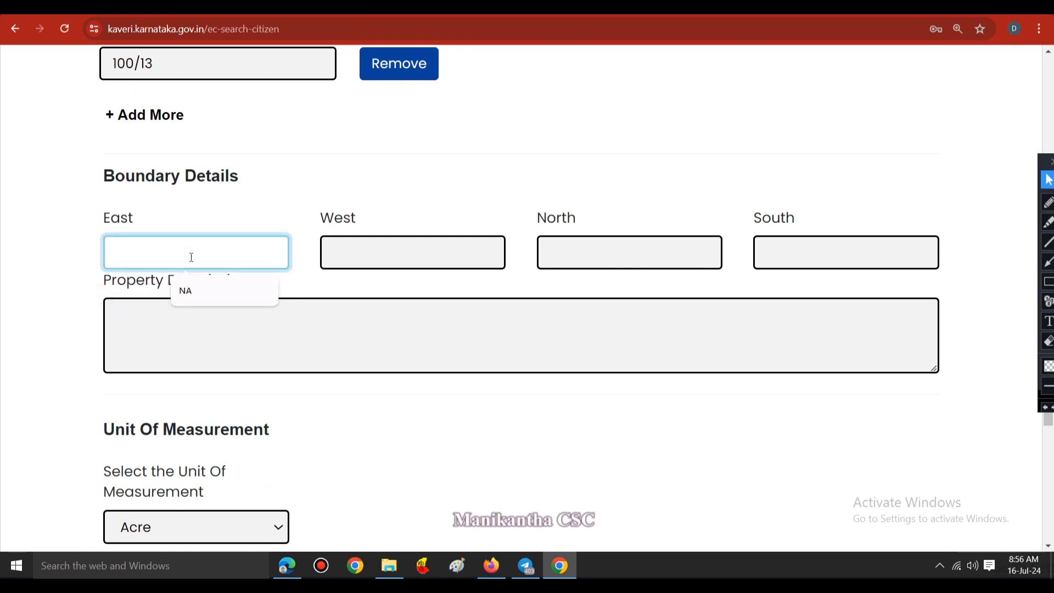
{"action": "left_click", "coordinate": [196, 289]}
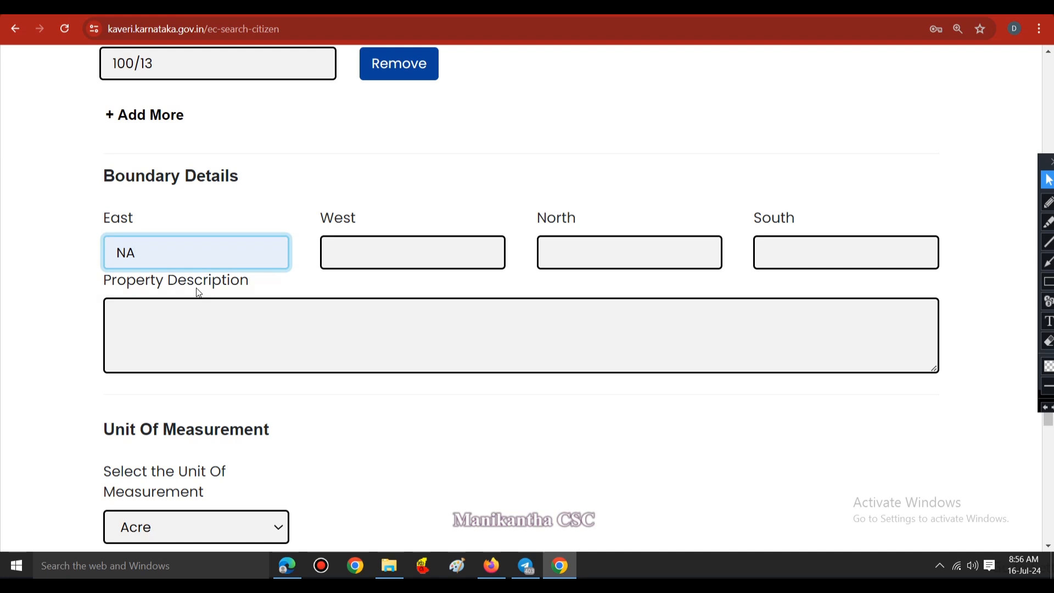
{"action": "left_click", "coordinate": [379, 253]}
{"action": "left_click", "coordinate": [409, 290]}
{"action": "left_click", "coordinate": [591, 257]}
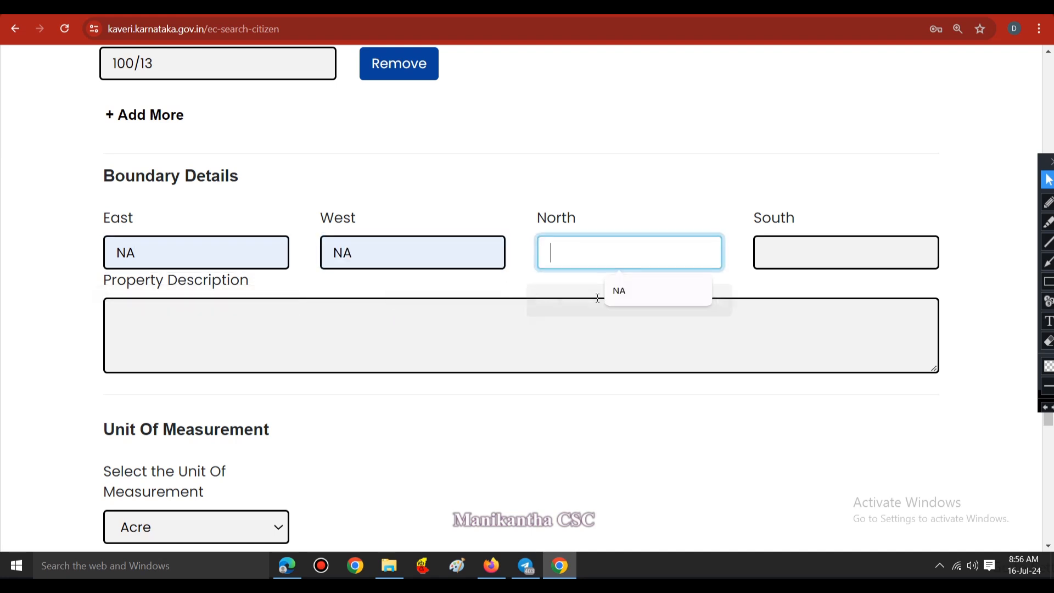
{"action": "left_click", "coordinate": [635, 290]}
{"action": "left_click", "coordinate": [791, 262]}
{"action": "left_click", "coordinate": [851, 290]}
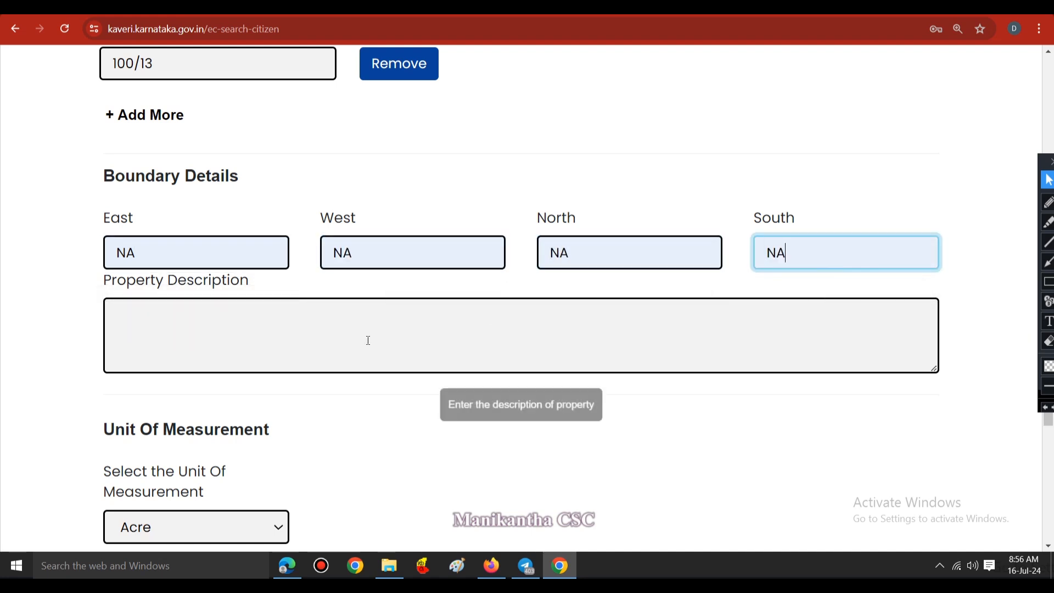
- Type AYY into Property Description, then erase it so the field stays blank
{"action": "left_click", "coordinate": [167, 341]}
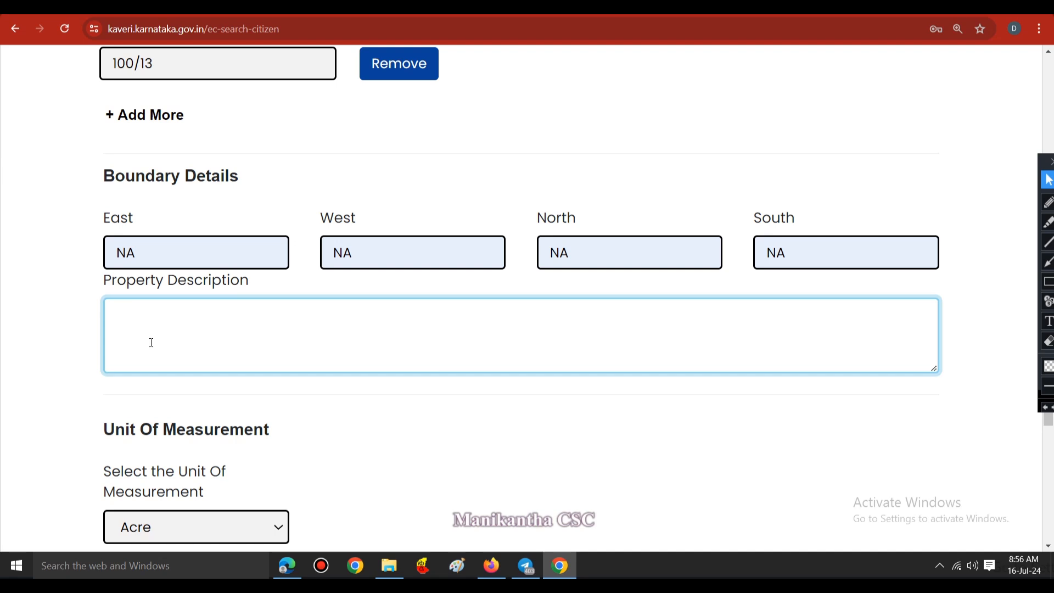
{"action": "type", "text": "AYY"}
{"action": "key", "text": "BackSpace"}
{"action": "key", "text": "BackSpace"}
{"action": "key", "text": "BackSpace"}
- Box the Property Description field with annotation rectangles, then clear them
{"action": "left_click", "coordinate": [1047, 282]}
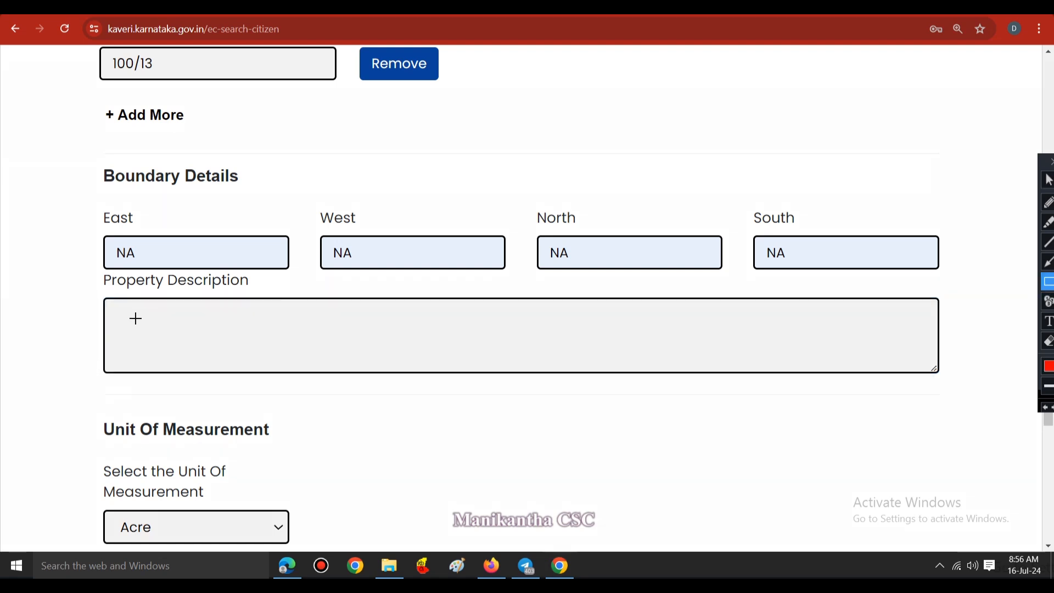
{"action": "mouse_move", "coordinate": [116, 306]}
{"action": "left_mouse_down"}
{"action": "mouse_move", "coordinate": [205, 333]}
{"action": "mouse_move", "coordinate": [663, 343]}
{"action": "left_mouse_up"}
{"action": "left_click", "coordinate": [1048, 409]}
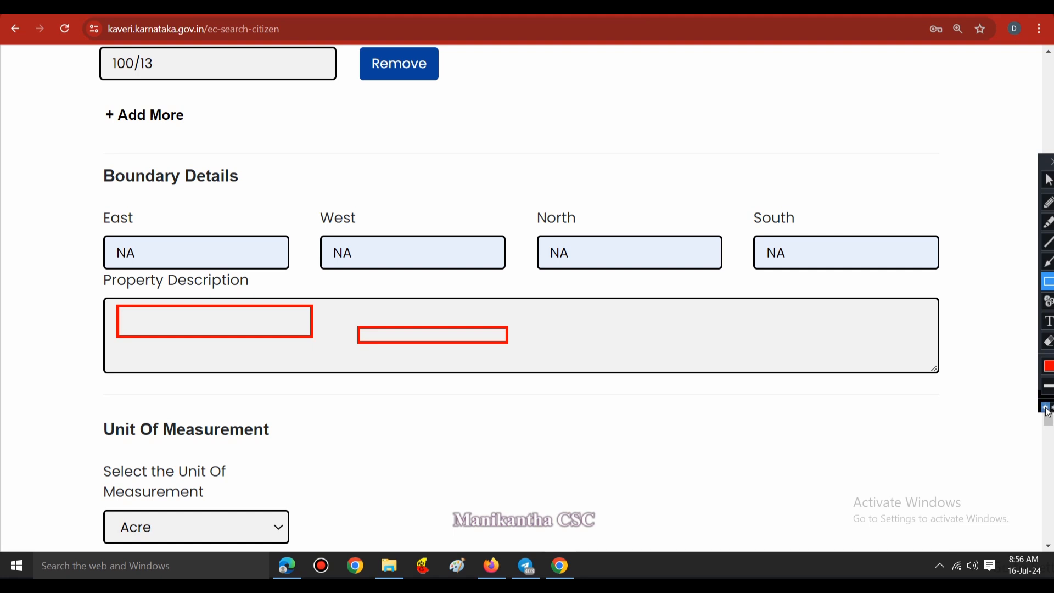
{"action": "left_click", "coordinate": [1047, 409]}
{"action": "left_click", "coordinate": [1048, 410]}
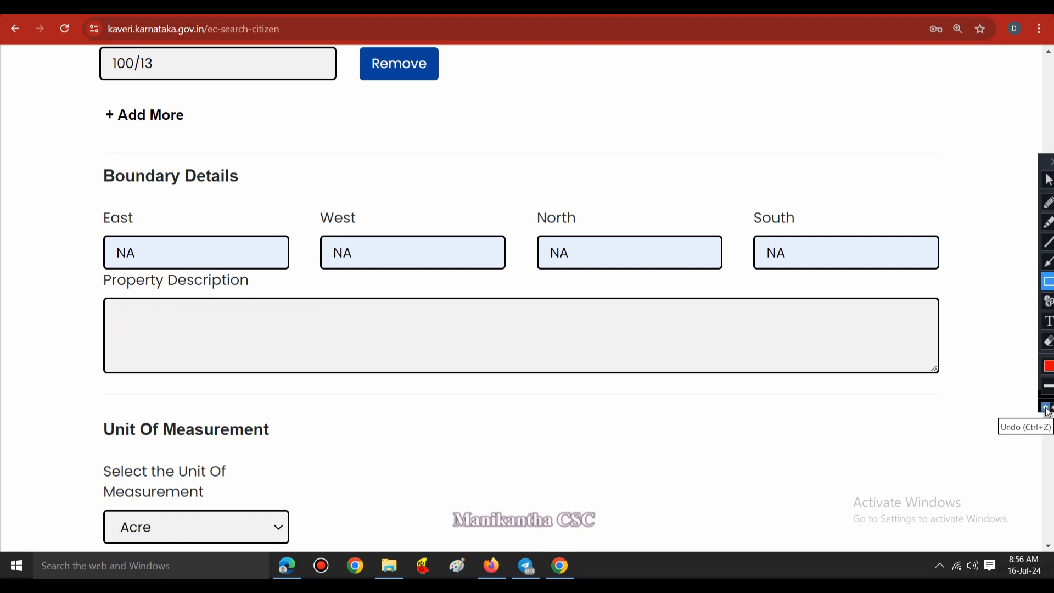
{"action": "left_click", "coordinate": [1047, 184]}
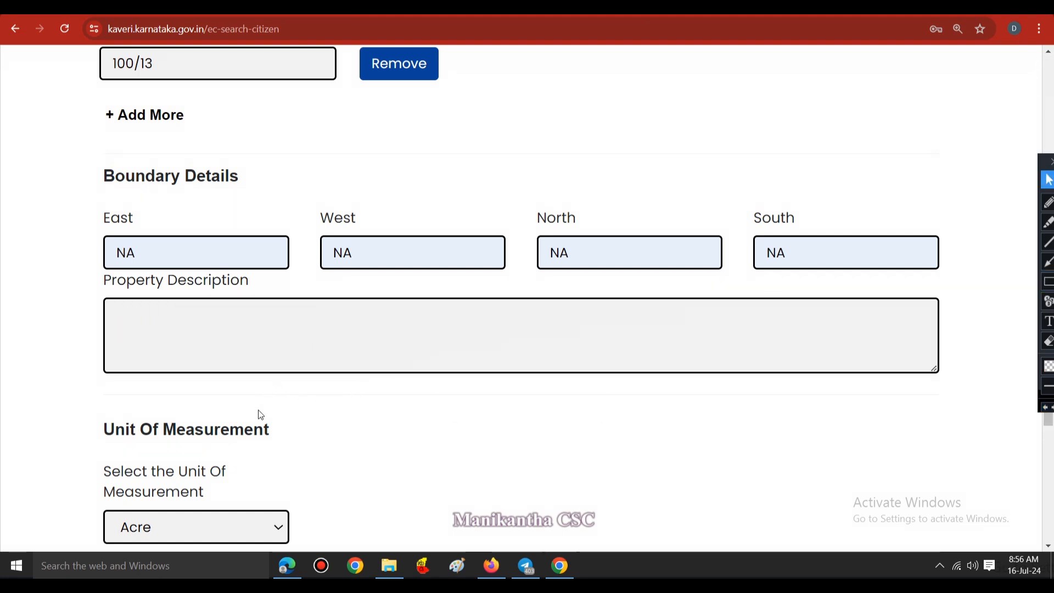
- Choose Acre as the unit of measurement and enter an extent of 1 acre, 00 gunta, 00 cents
{"action": "scroll", "coordinate": [313, 368], "scroll_direction": "down", "scroll_amount": 4}
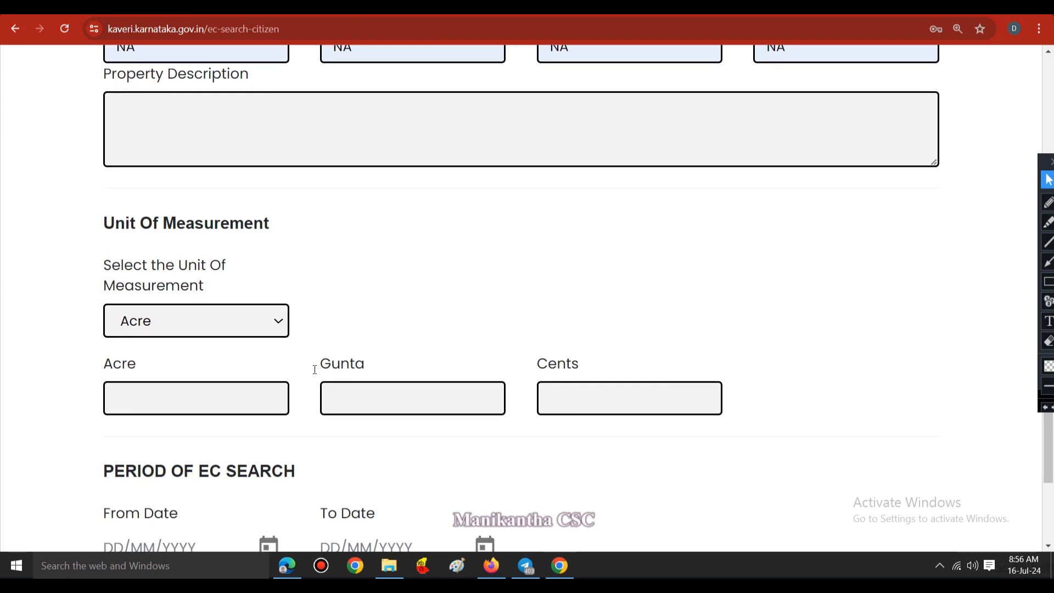
{"action": "scroll", "coordinate": [195, 269], "scroll_direction": "down", "scroll_amount": 1}
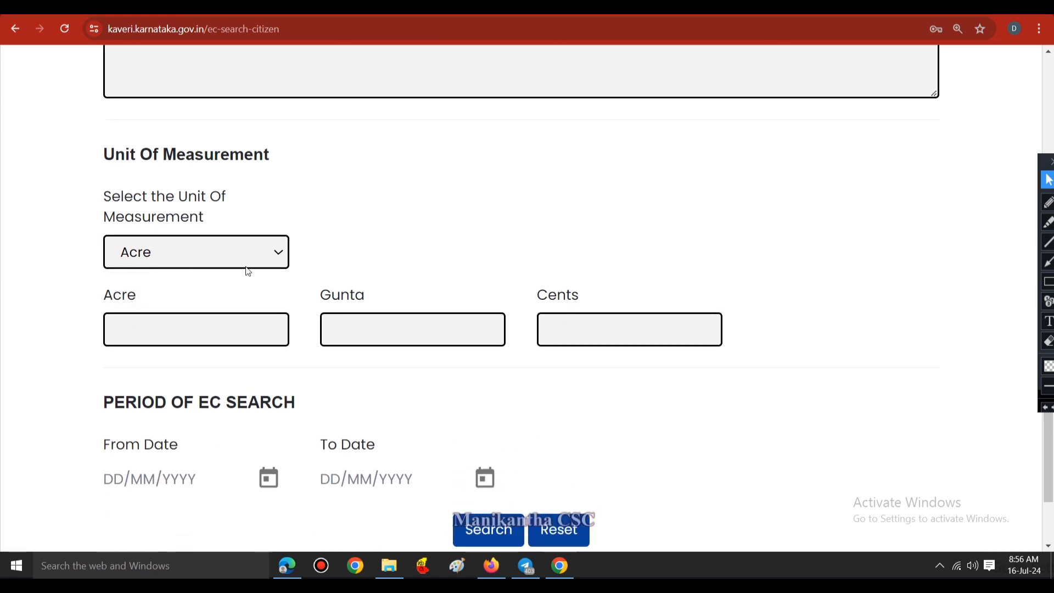
{"action": "left_click", "coordinate": [155, 256]}
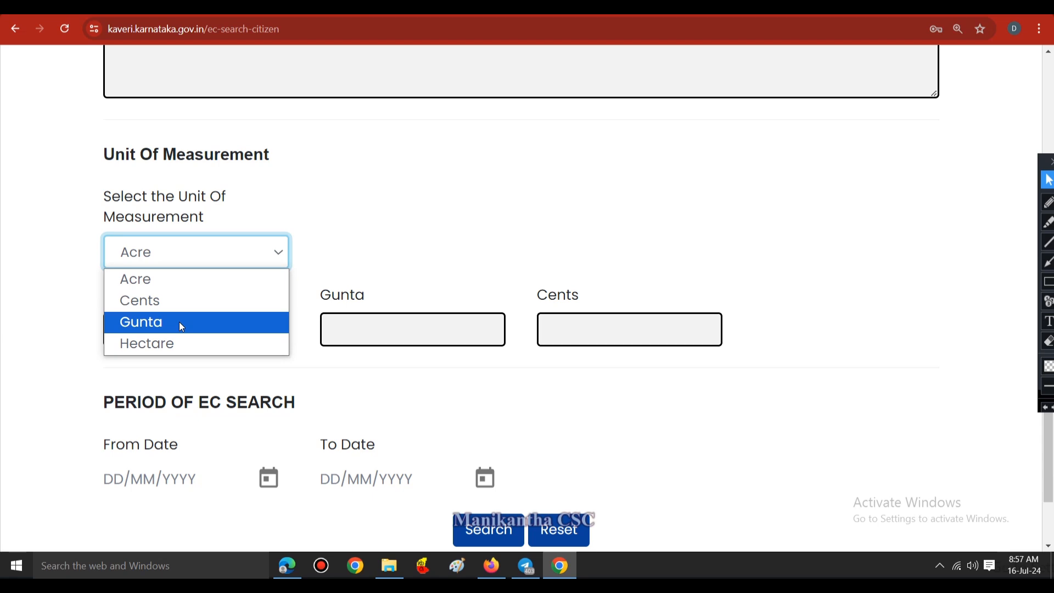
{"action": "left_click", "coordinate": [179, 285]}
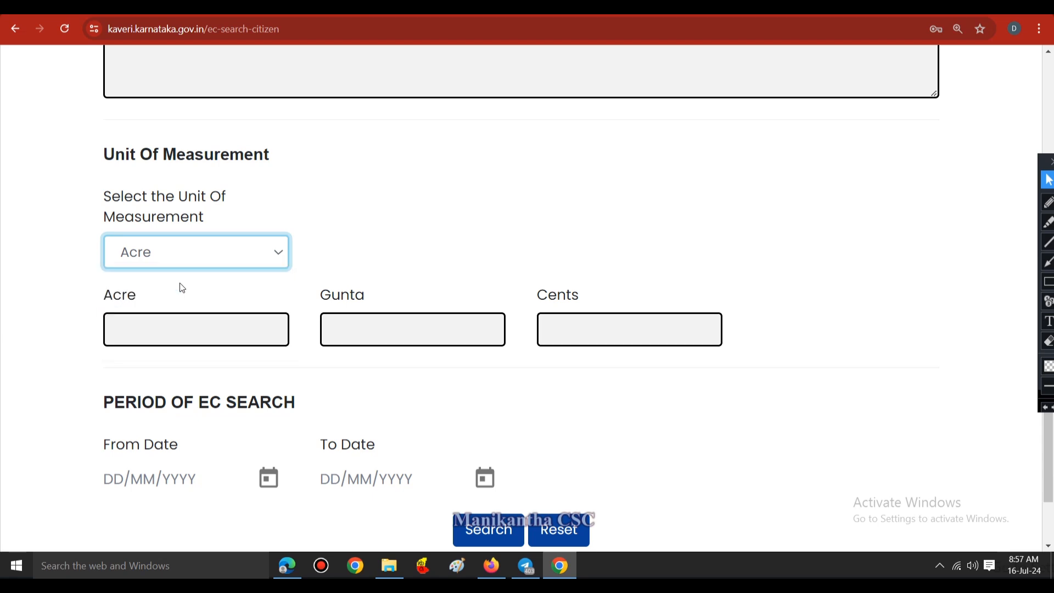
{"action": "left_click", "coordinate": [193, 320]}
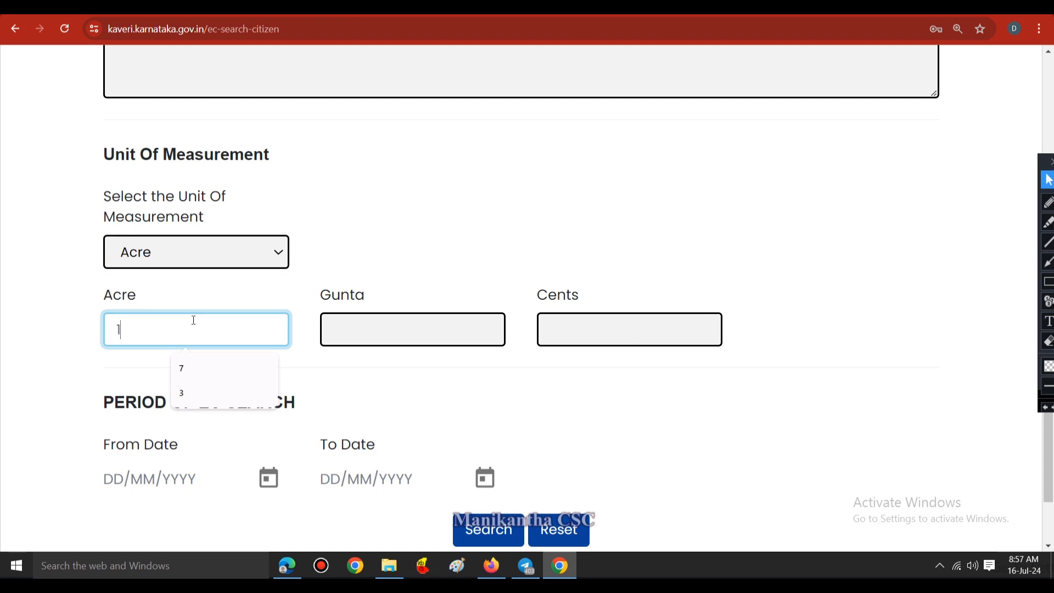
{"action": "type", "text": "1"}
{"action": "key", "text": "Tab"}
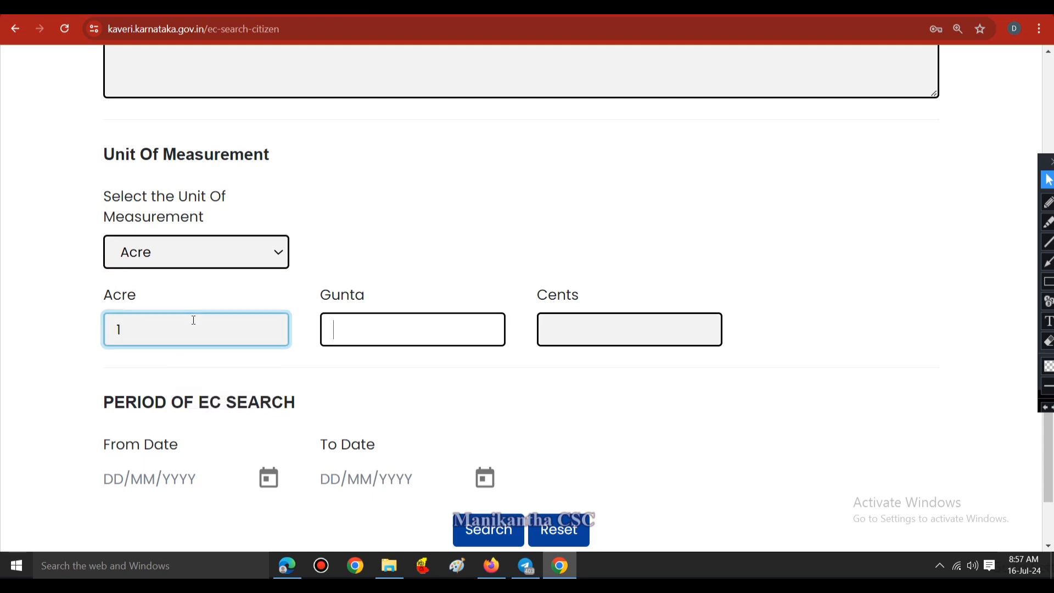
{"action": "type", "text": "00"}
{"action": "key", "text": "Tab"}
{"action": "type", "text": "00"}
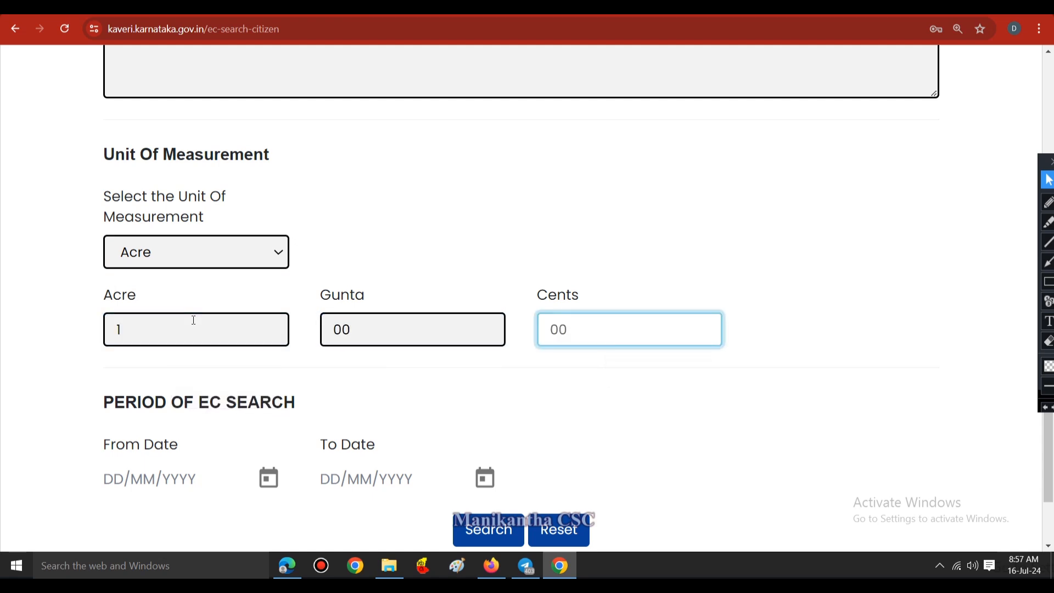
{"action": "left_click", "coordinate": [623, 283]}
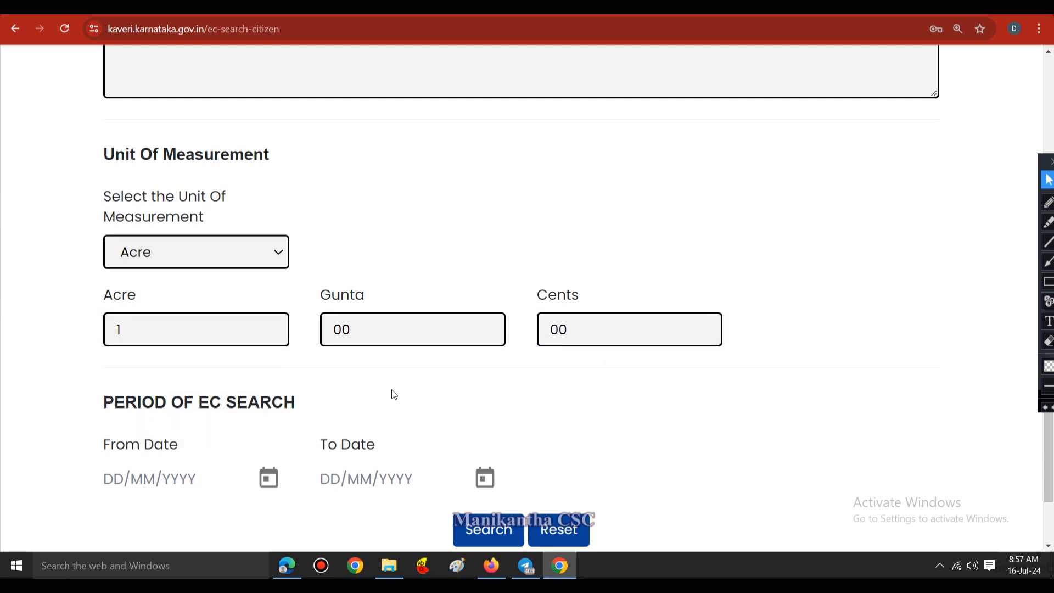
{"action": "scroll", "coordinate": [238, 449], "scroll_direction": "down", "scroll_amount": 1}
{"action": "scroll", "coordinate": [238, 449], "scroll_direction": "down", "scroll_amount": 1}
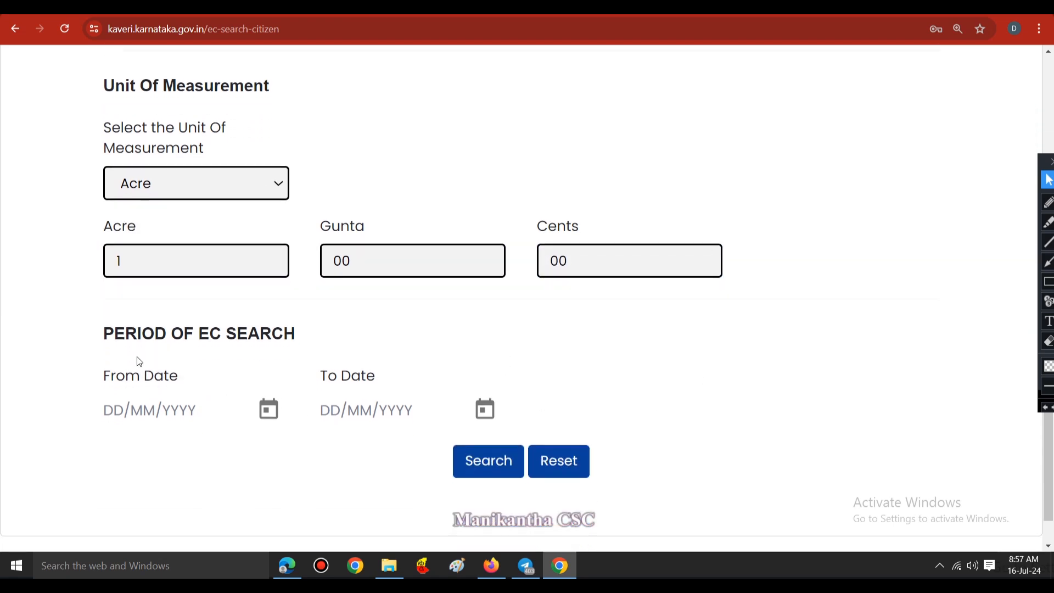
- Pick 9 July 2009 as the From Date and 15 July 2024 as the To Date
{"action": "left_click", "coordinate": [267, 411]}
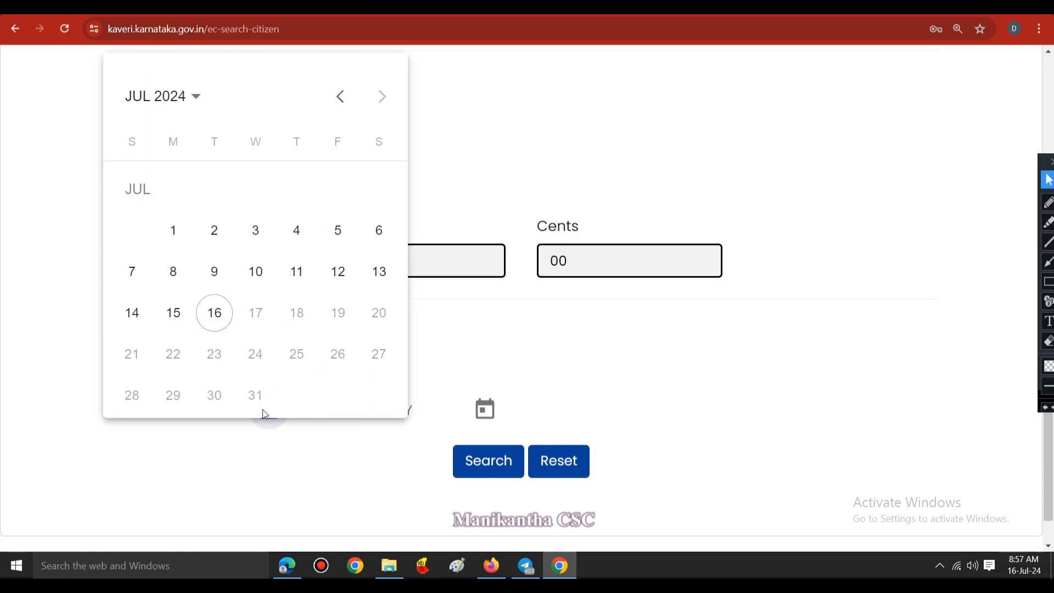
{"action": "left_click", "coordinate": [196, 114]}
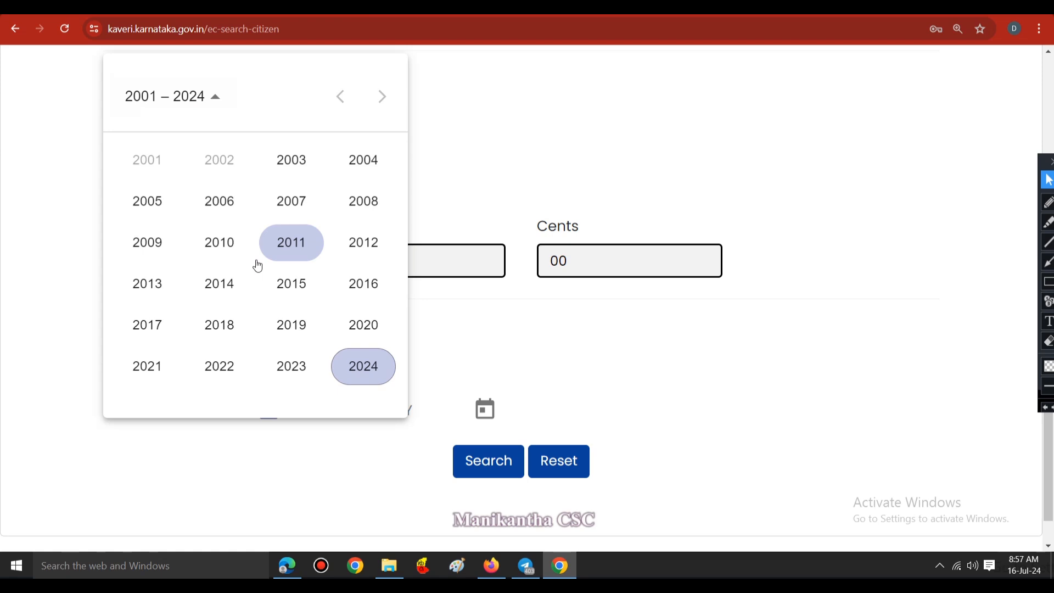
{"action": "left_click", "coordinate": [155, 249]}
{"action": "left_click", "coordinate": [290, 242]}
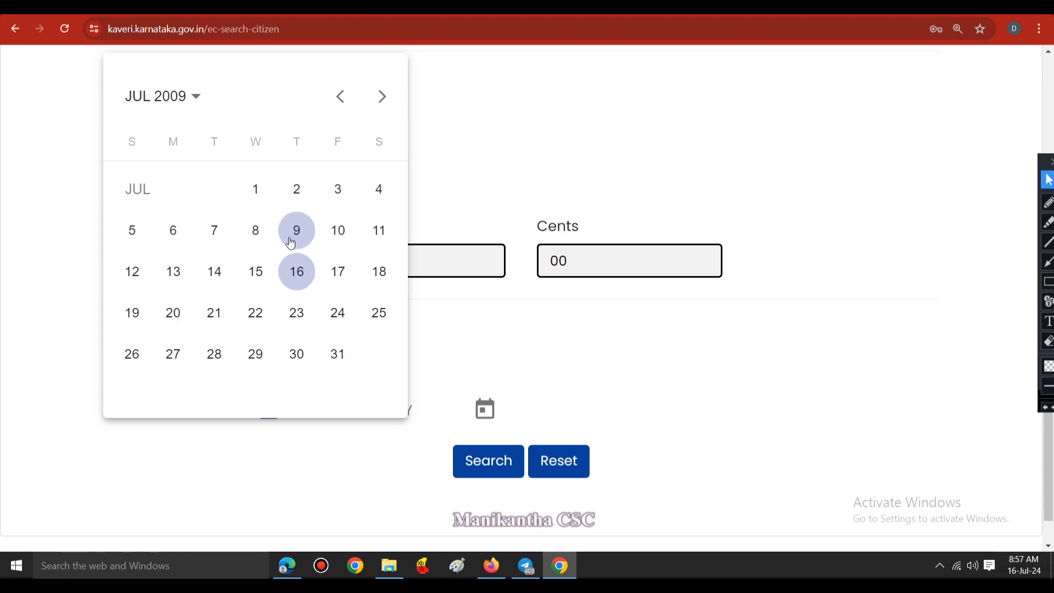
{"action": "left_click", "coordinate": [291, 242]}
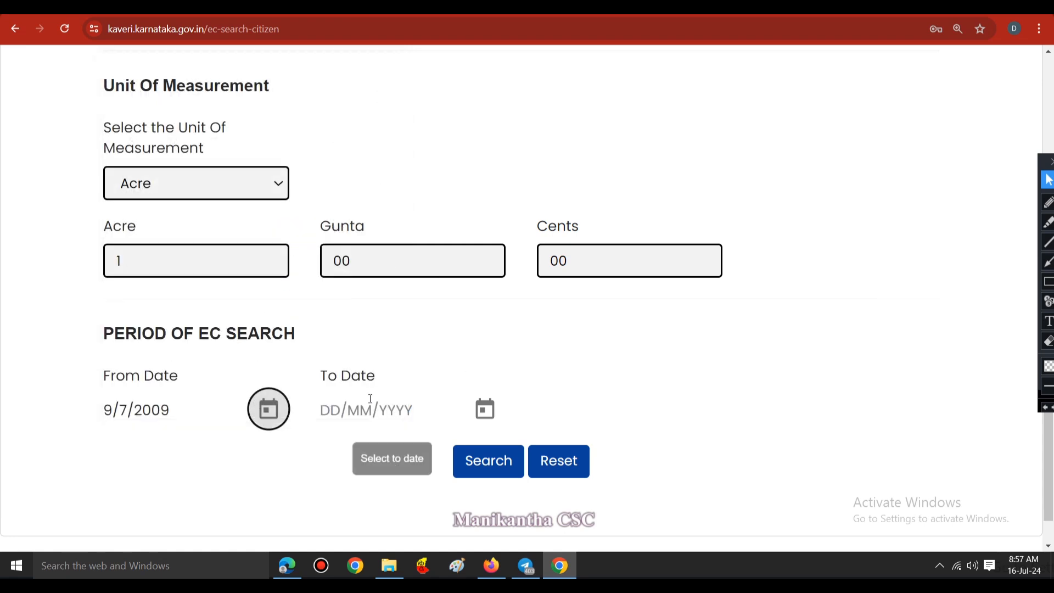
{"action": "left_click", "coordinate": [483, 408]}
{"action": "left_click", "coordinate": [384, 322]}
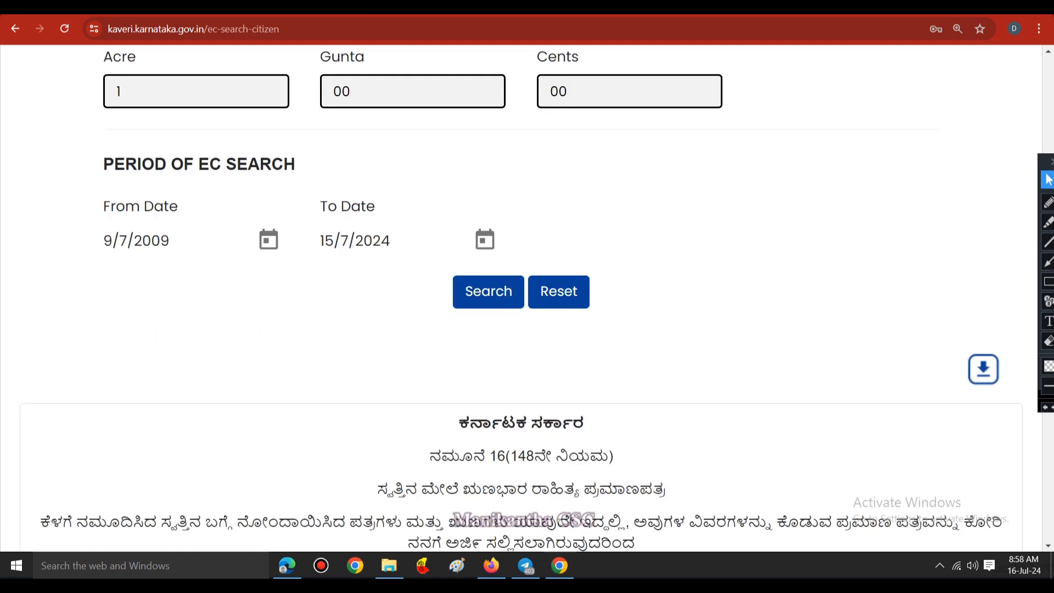
- Tick the option for a digitally signed EC copy and proceed with the application
{"action": "scroll", "coordinate": [545, 214], "scroll_direction": "down", "scroll_amount": 3}
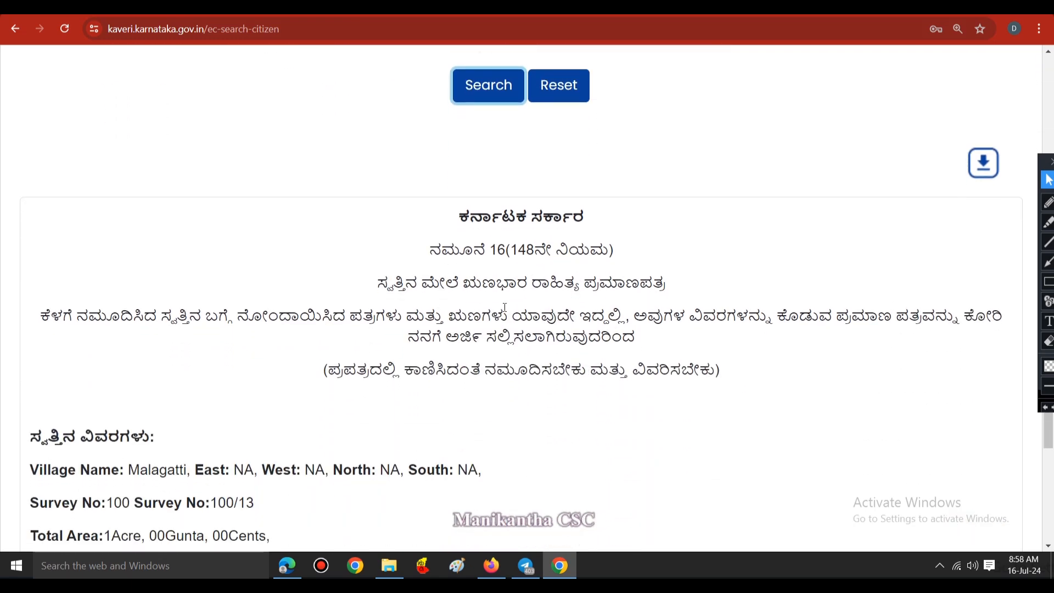
{"action": "scroll", "coordinate": [504, 307], "scroll_direction": "down", "scroll_amount": 8}
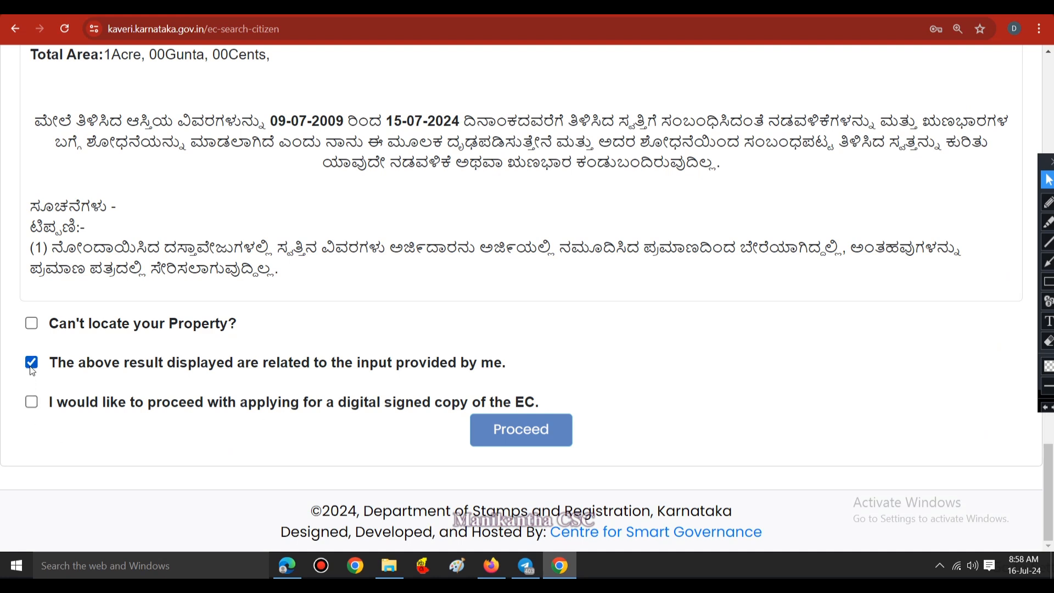
{"action": "left_click", "coordinate": [32, 402]}
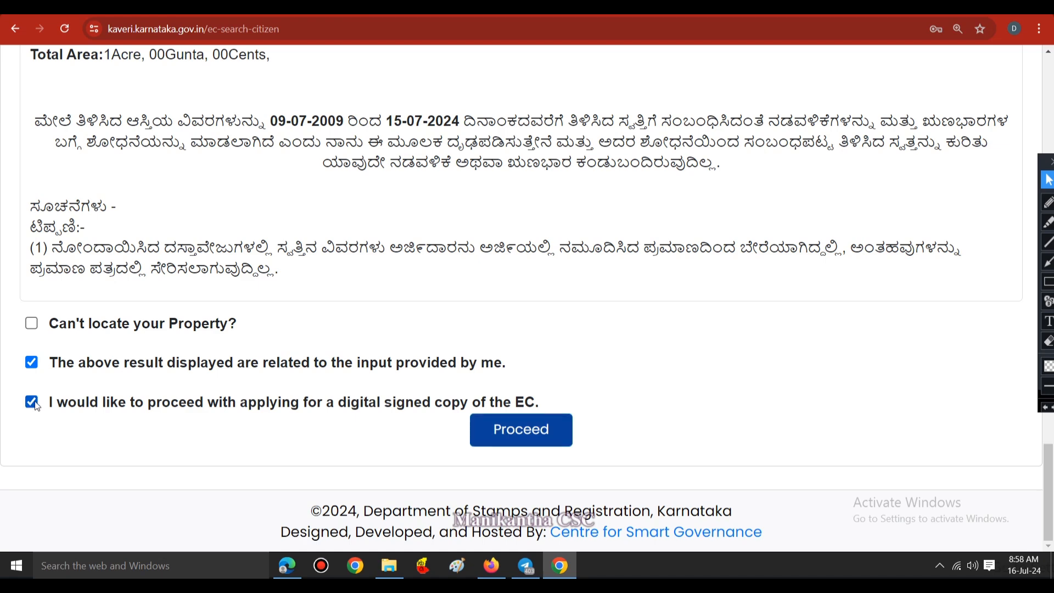
{"action": "left_click", "coordinate": [508, 434]}
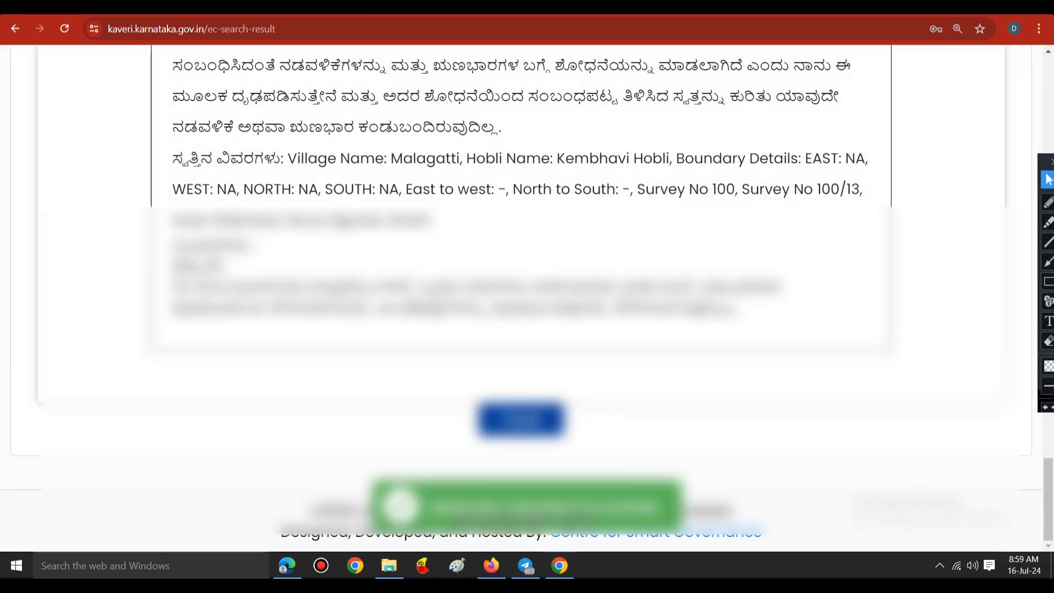
- Close the certificate preview, review the Payment Details, and start paying the ₹190.00 fee
{"action": "left_click", "coordinate": [521, 419]}
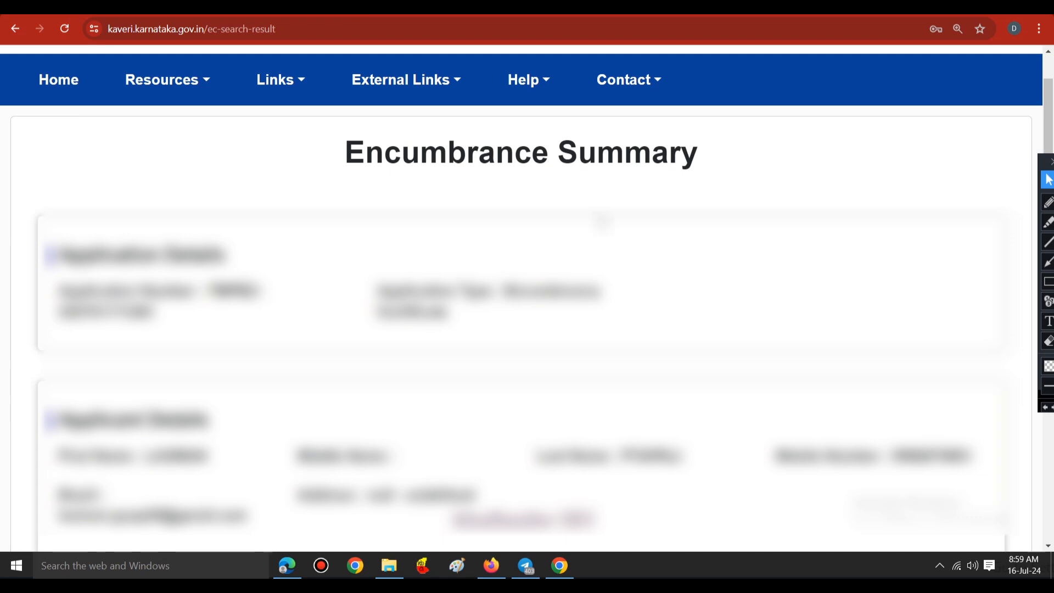
{"action": "scroll", "coordinate": [576, 344], "scroll_direction": "down", "scroll_amount": 2}
{"action": "scroll", "coordinate": [384, 308], "scroll_direction": "down", "scroll_amount": 5}
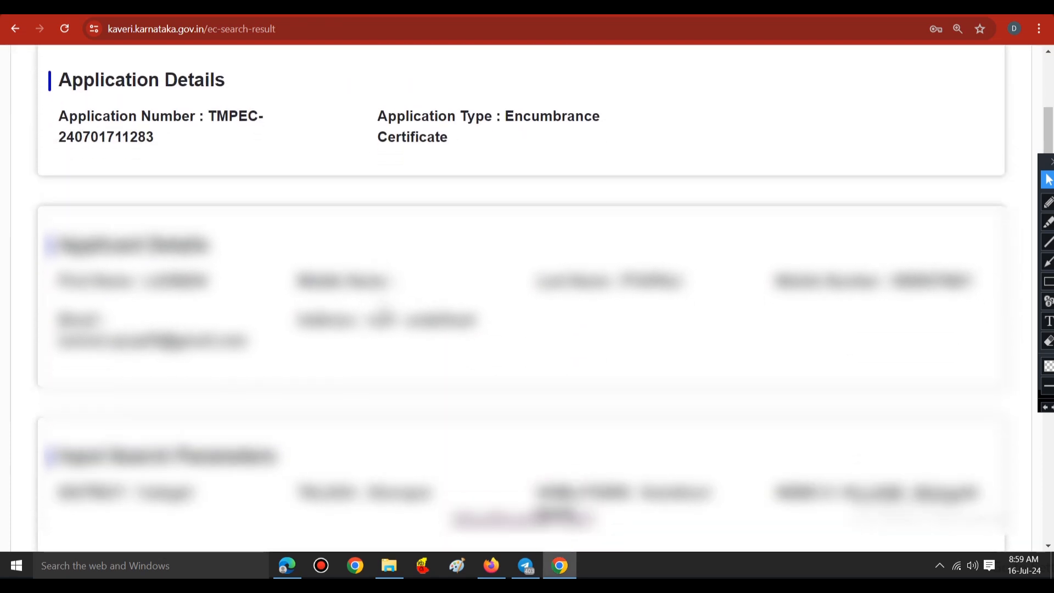
{"action": "scroll", "coordinate": [383, 307], "scroll_direction": "down", "scroll_amount": 8}
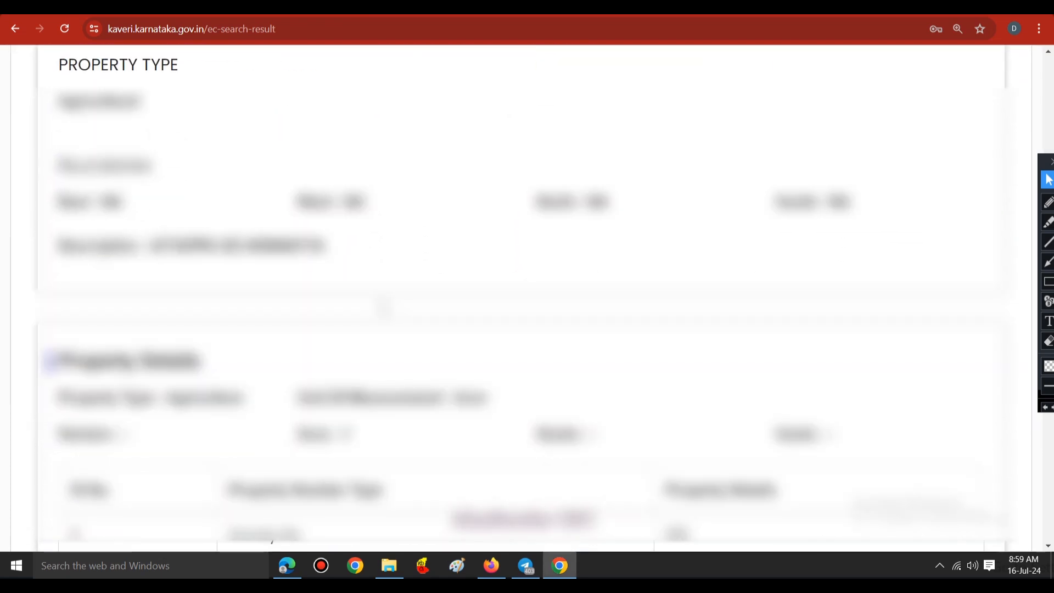
{"action": "scroll", "coordinate": [383, 307], "scroll_direction": "down", "scroll_amount": 3}
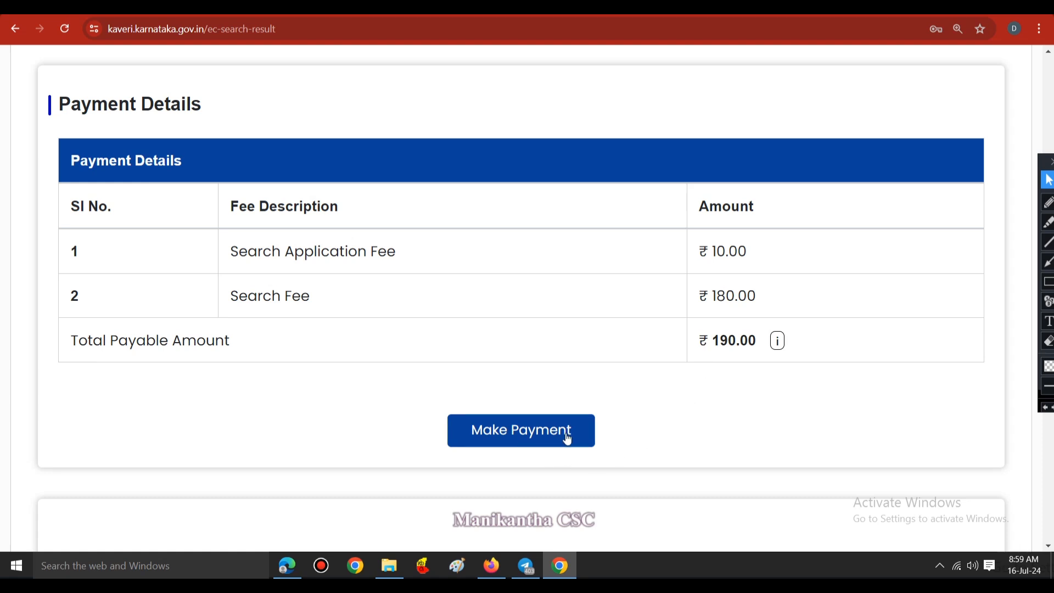
{"action": "left_click", "coordinate": [513, 439]}
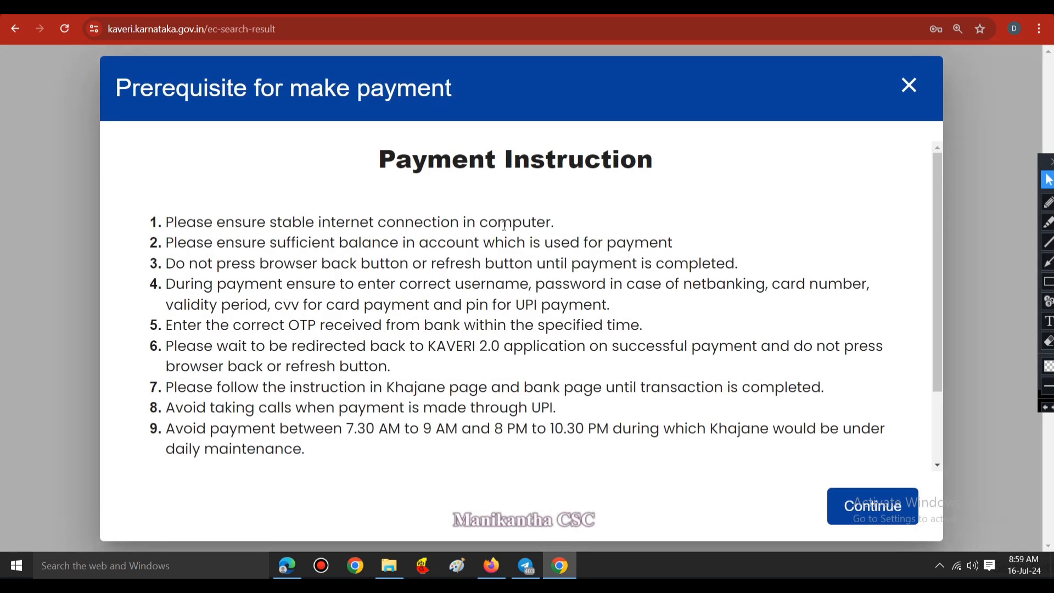
{"action": "left_click", "coordinate": [860, 506]}
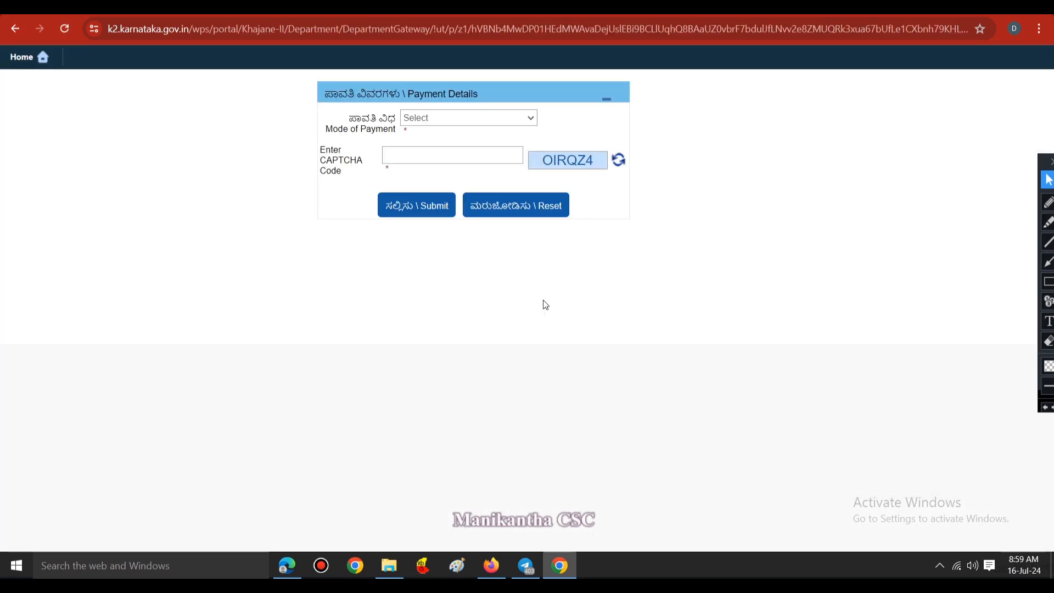
- Choose Netbanking as the payment mode and SBI e-Pay (Aggregator) as the e-payment type
{"action": "left_click", "coordinate": [426, 118]}
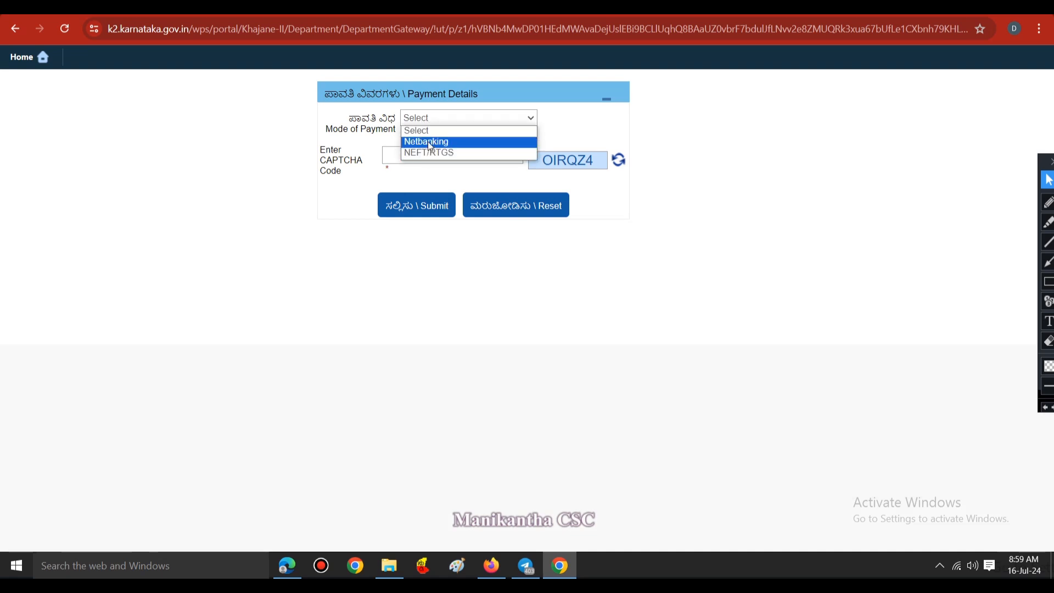
{"action": "left_click", "coordinate": [427, 140]}
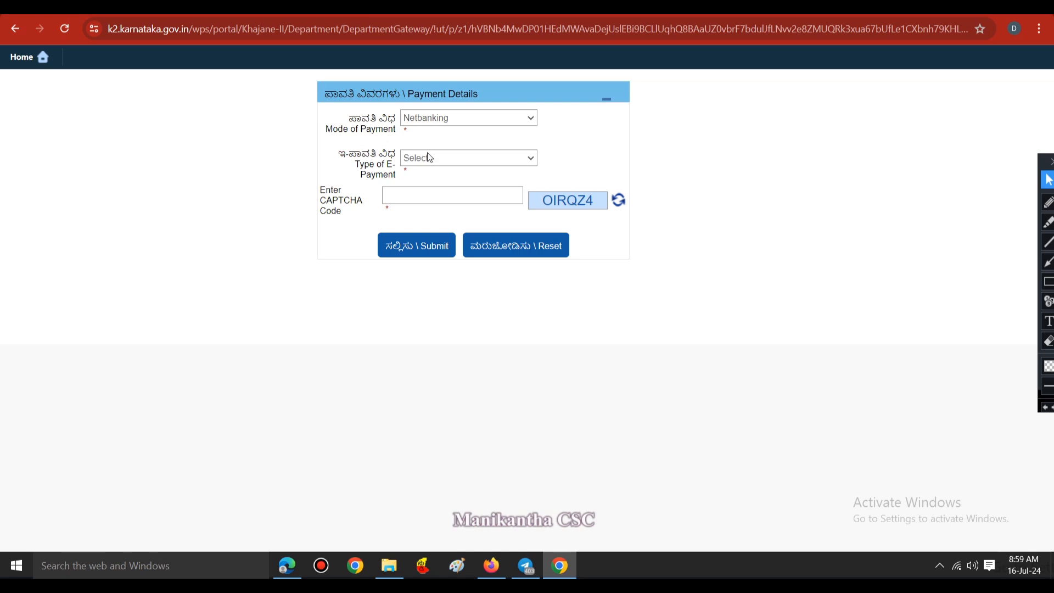
{"action": "left_click", "coordinate": [423, 158]}
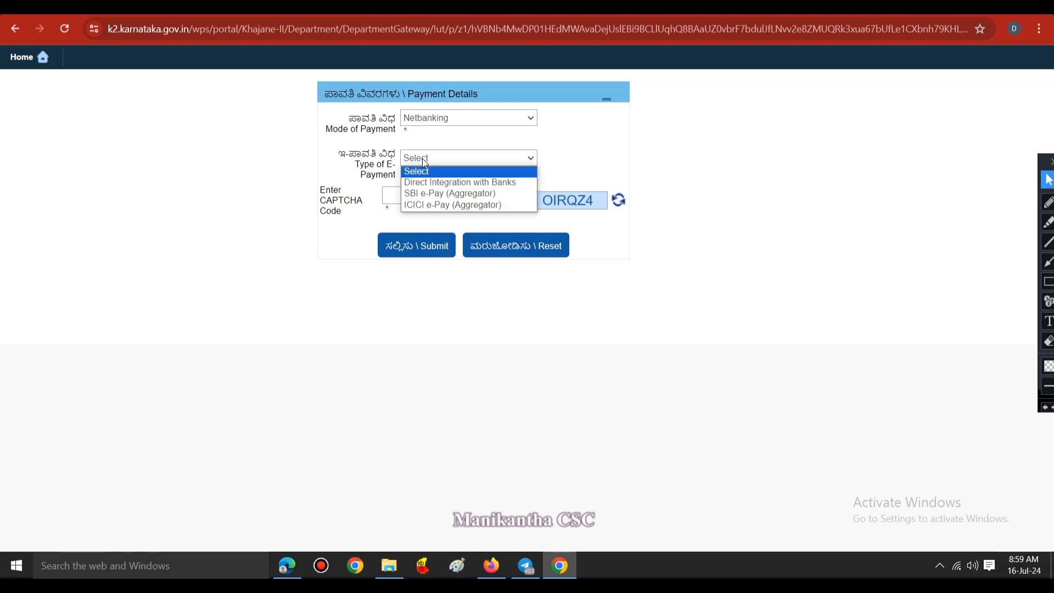
{"action": "left_click", "coordinate": [437, 197]}
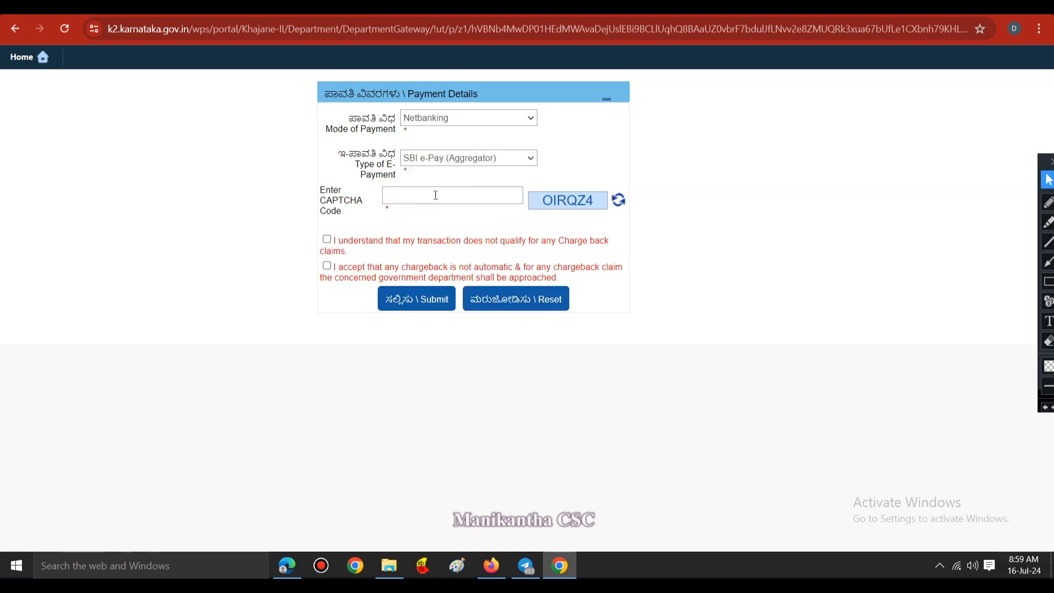
- Enter the CAPTCHA, accept both chargeback terms, and submit the payment form
{"action": "left_click", "coordinate": [436, 195]}
{"action": "type", "text": "O"}
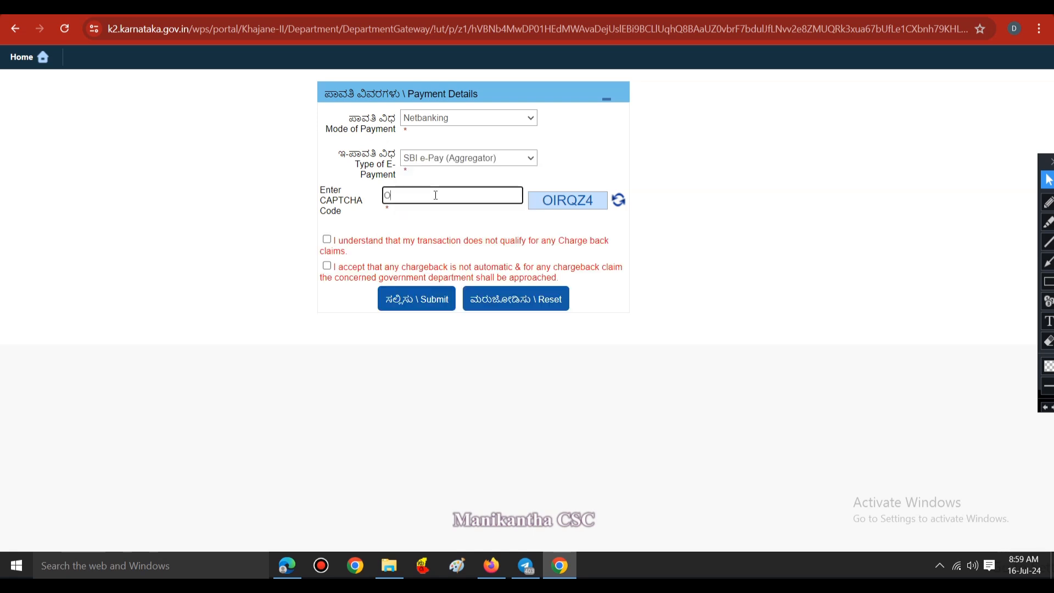
{"action": "type", "text": "IRQZ4"}
{"action": "left_click", "coordinate": [327, 240]}
{"action": "left_click", "coordinate": [328, 266]}
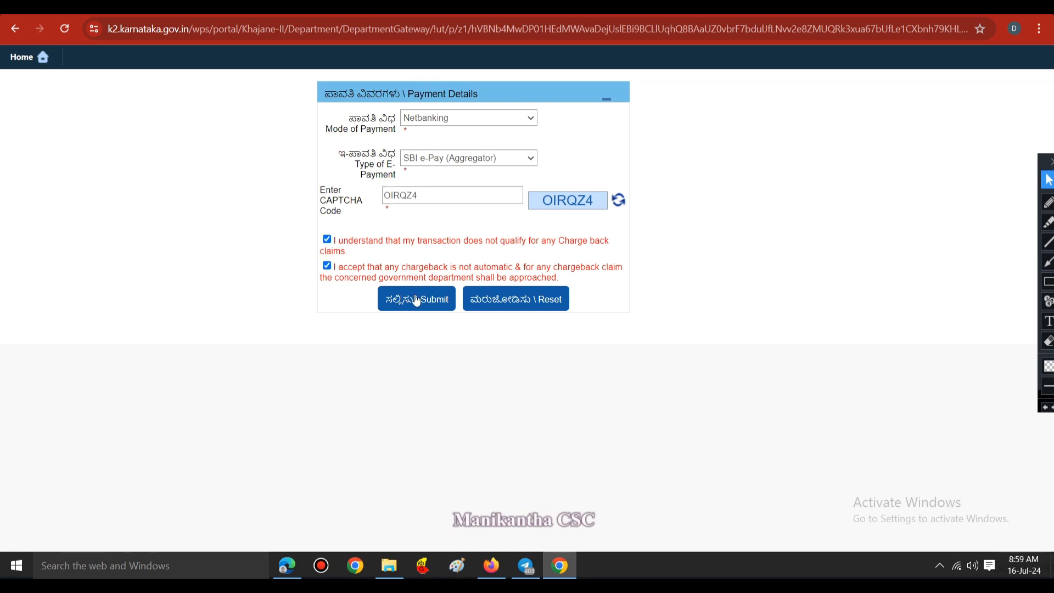
{"action": "left_click", "coordinate": [421, 302]}
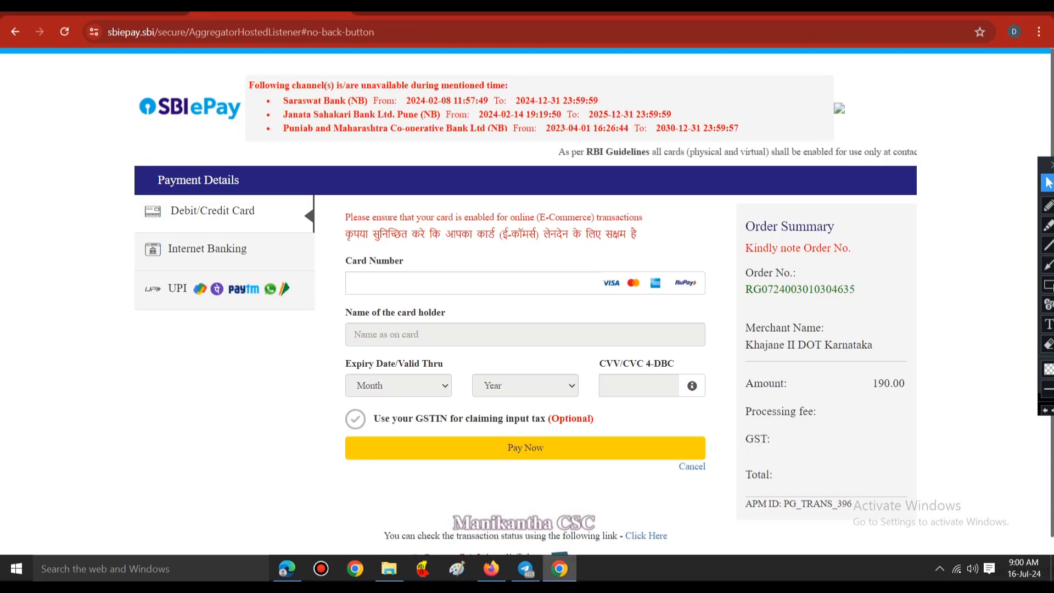
- Mark the card, internet banking and UPI payment methods with annotation arrows
{"action": "left_click", "coordinate": [1048, 267]}
{"action": "left_click_drag", "start_coordinate": [50, 251], "coordinate": [135, 253]}
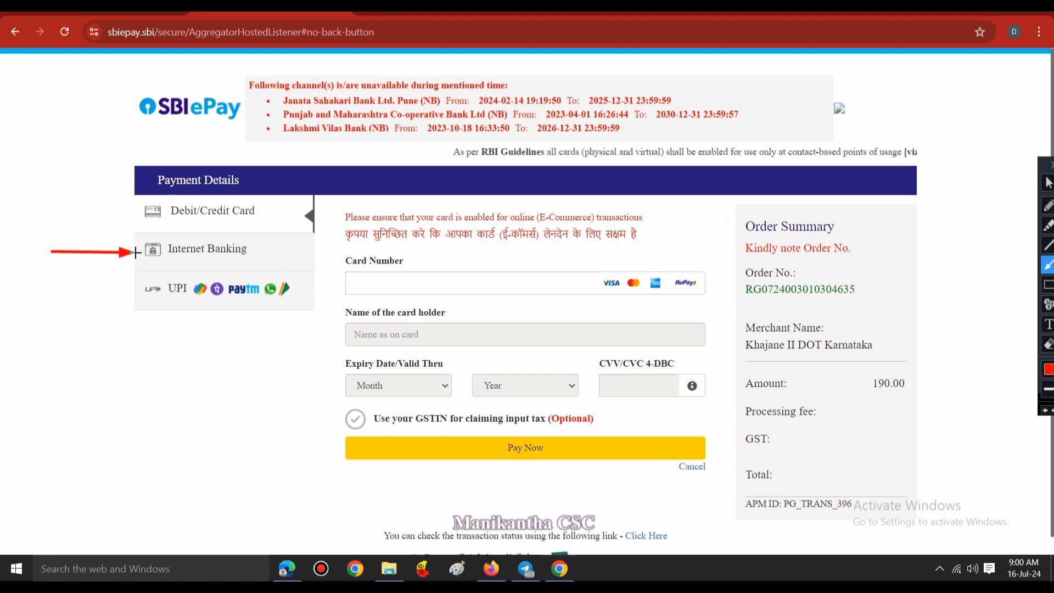
{"action": "left_click_drag", "start_coordinate": [40, 205], "coordinate": [113, 206]}
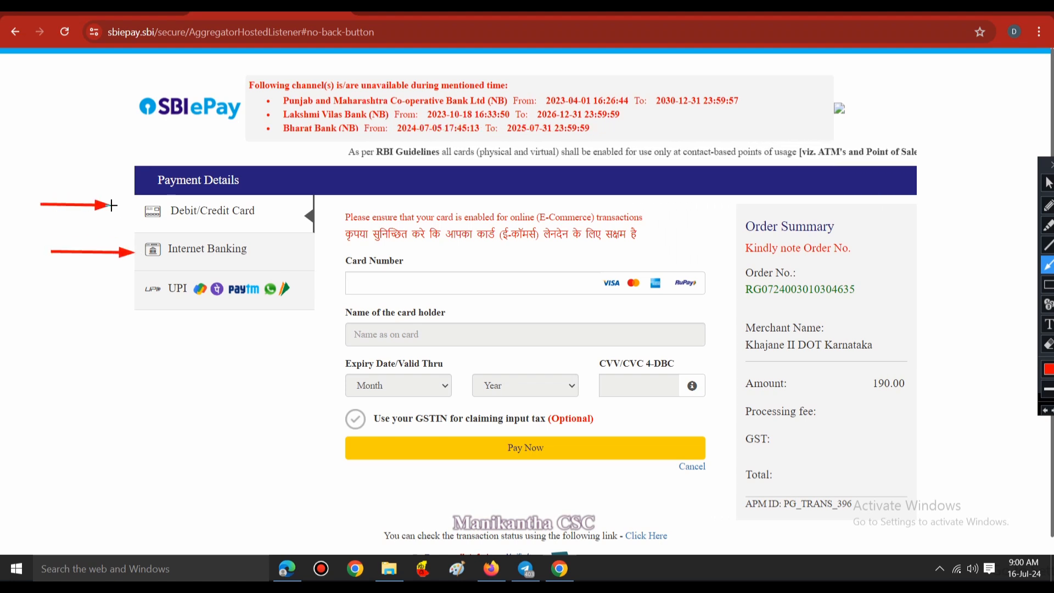
{"action": "left_click_drag", "start_coordinate": [45, 290], "coordinate": [112, 290]}
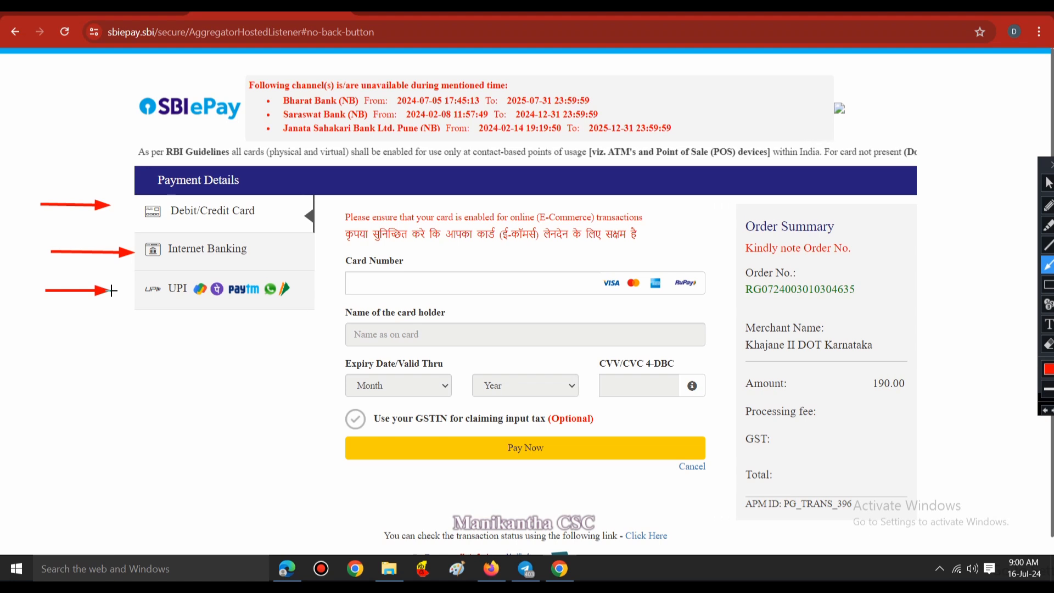
{"action": "left_click", "coordinate": [1048, 183]}
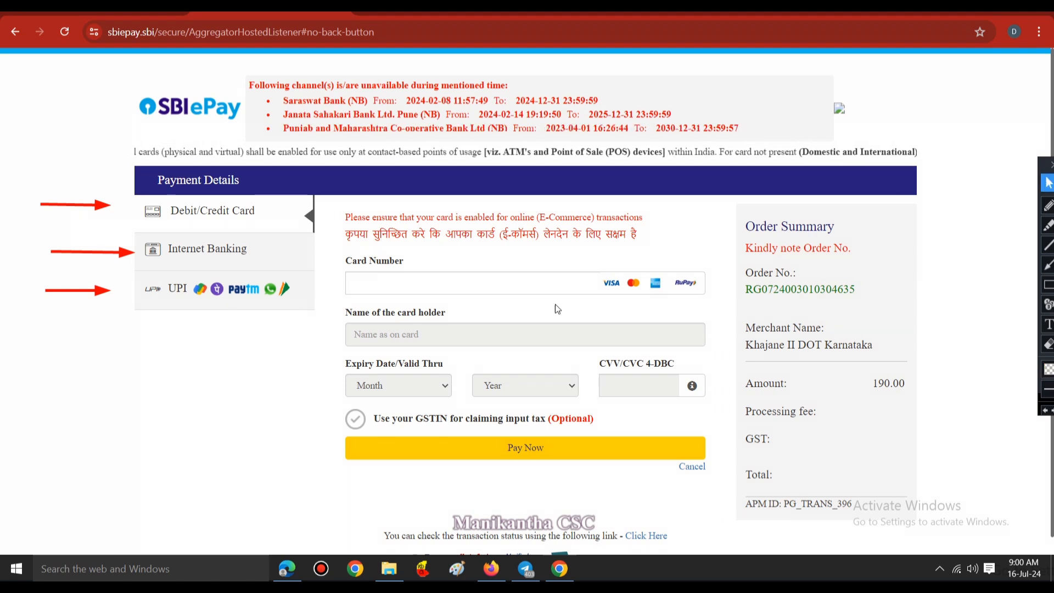
{"action": "left_click", "coordinate": [1045, 411]}
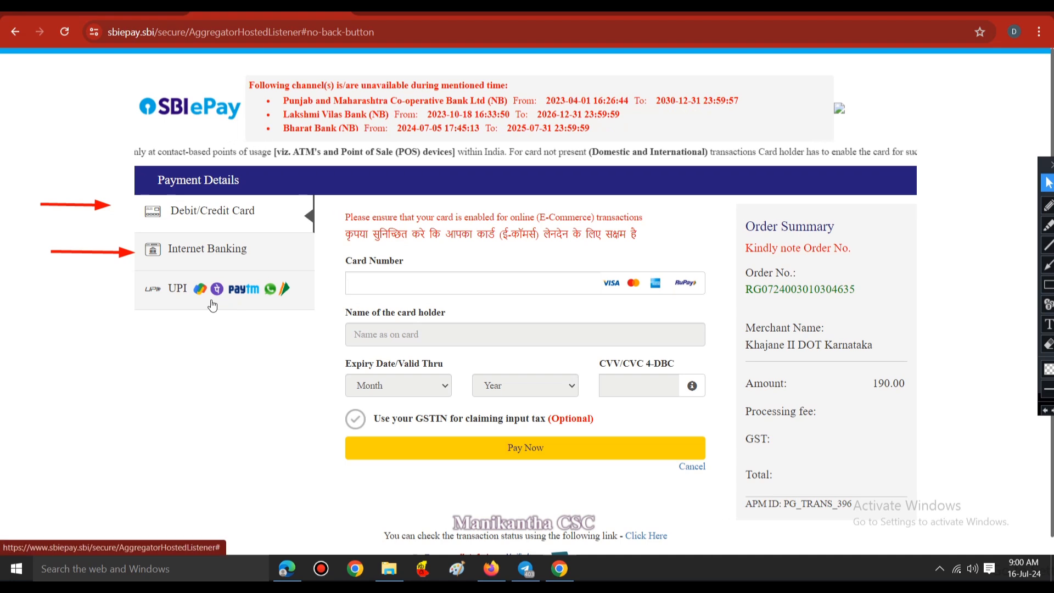
- Pay the ₹190.00 order through UPI using the UPI QR option
{"action": "left_click", "coordinate": [190, 299]}
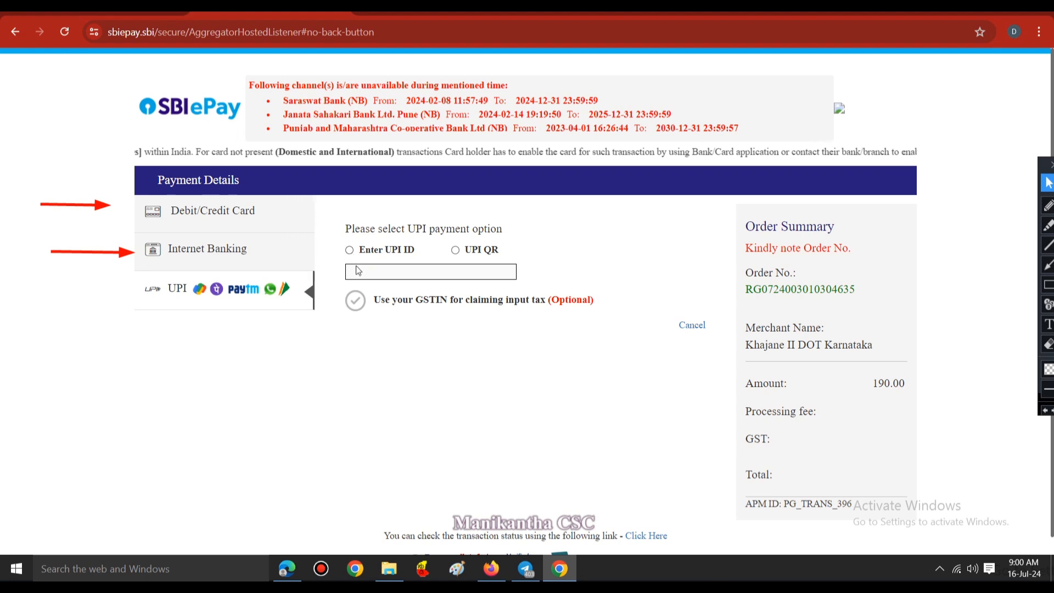
{"action": "left_click", "coordinate": [456, 249]}
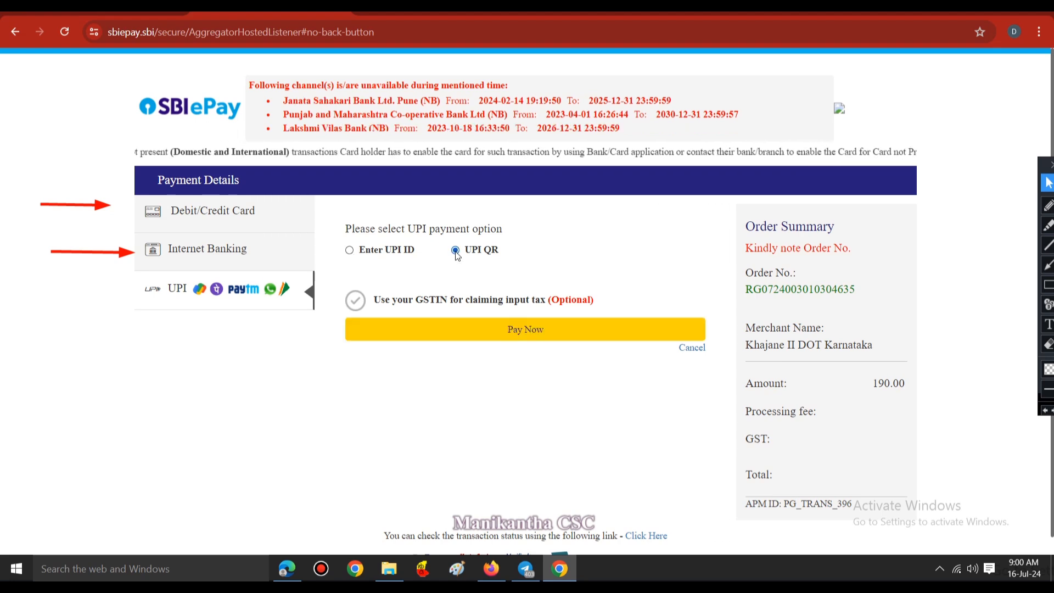
{"action": "left_click", "coordinate": [540, 331]}
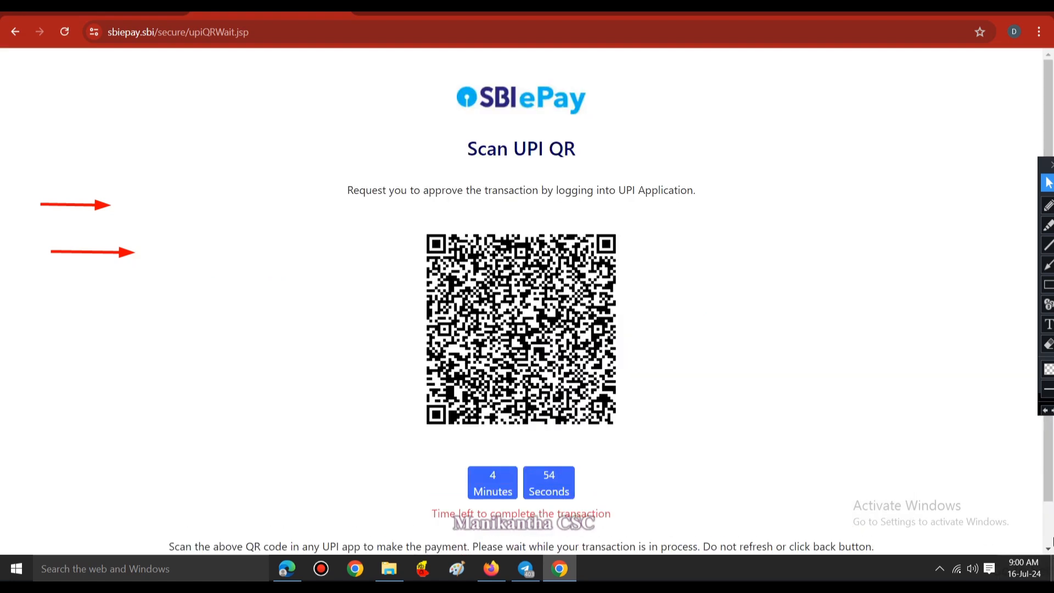
{"action": "left_click", "coordinate": [1045, 410]}
{"action": "left_click", "coordinate": [1045, 411]}
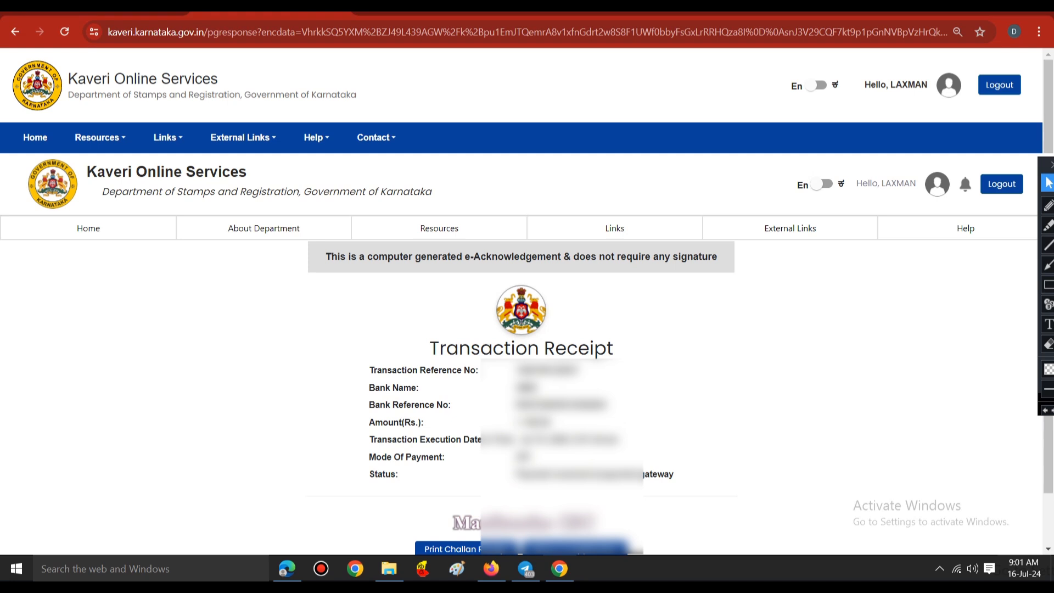
- Enlarge the payment receipt, return to the dashboard, and find the Previous Applications table
{"action": "key", "text": "ctrl+plus"}
{"action": "key", "text": "ctrl+plus"}
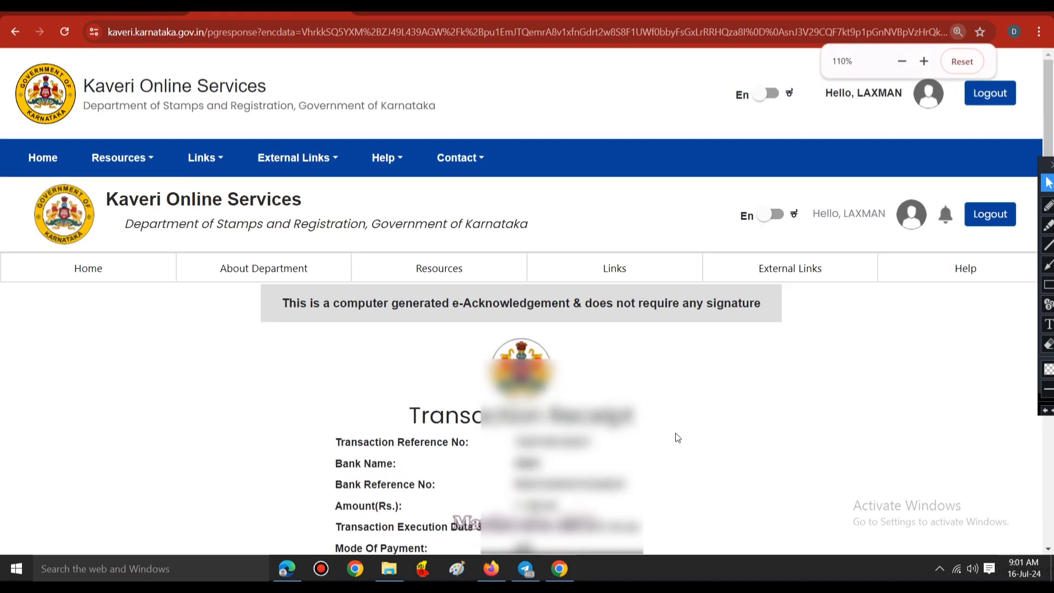
{"action": "scroll", "coordinate": [675, 433], "scroll_direction": "down", "scroll_amount": 1}
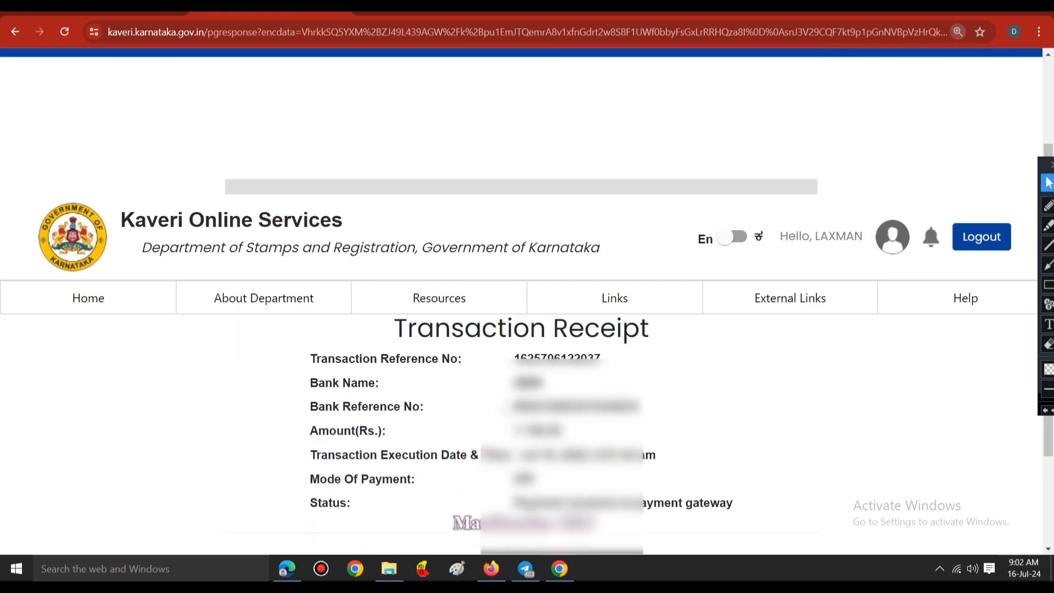
{"action": "scroll", "coordinate": [600, 345], "scroll_direction": "down", "scroll_amount": 3}
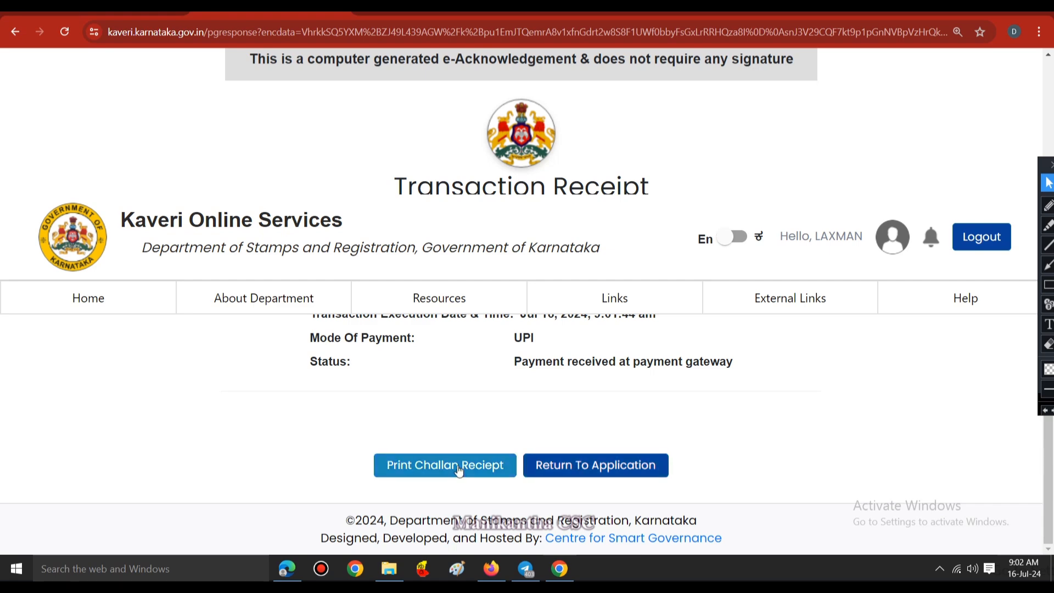
{"action": "left_click", "coordinate": [569, 467]}
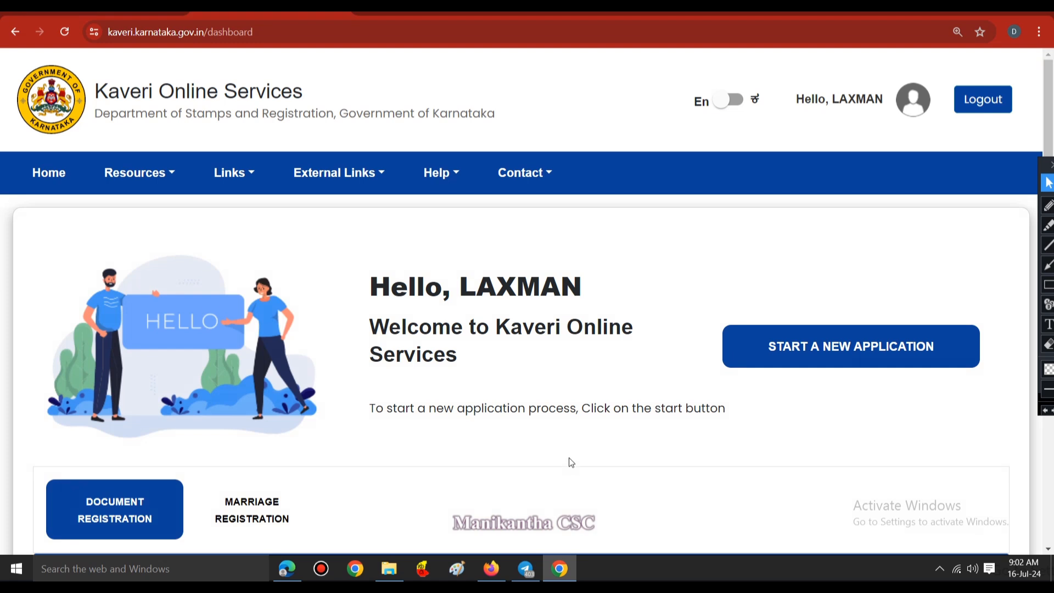
{"action": "scroll", "coordinate": [636, 426], "scroll_direction": "down", "scroll_amount": 1}
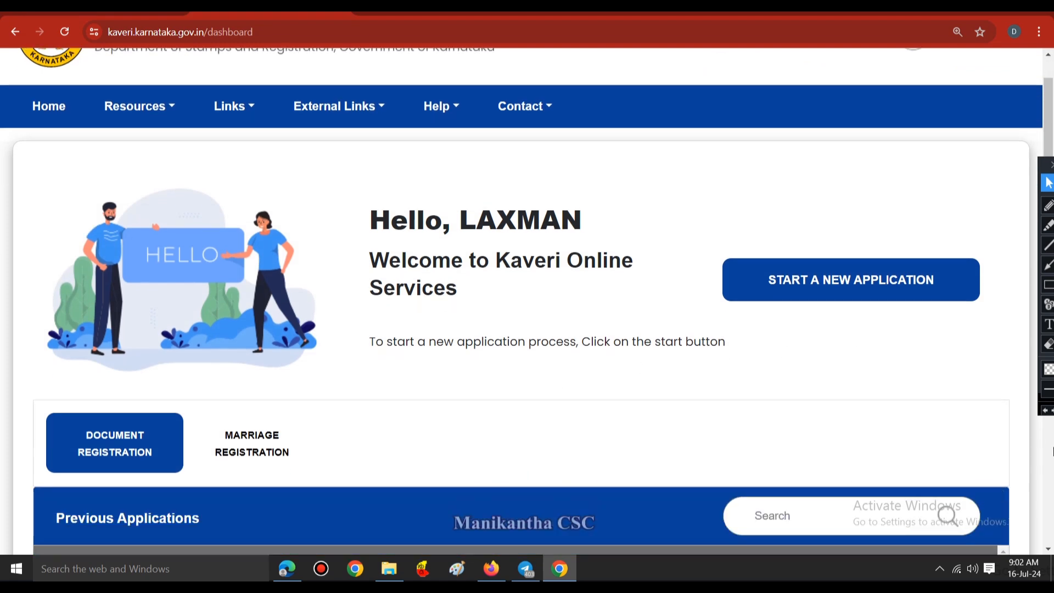
{"action": "scroll", "coordinate": [825, 389], "scroll_direction": "down", "scroll_amount": 2}
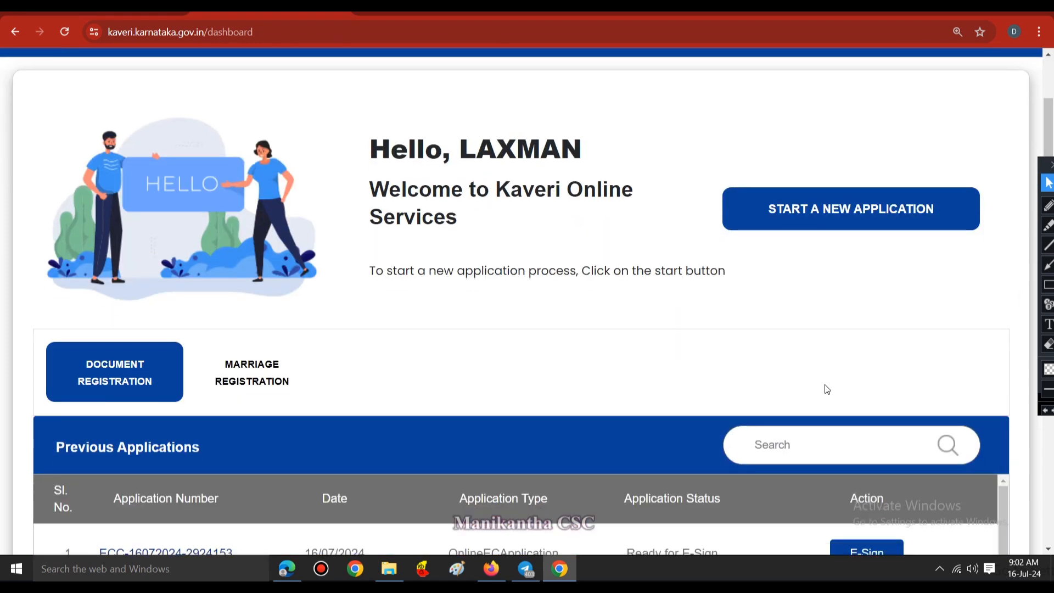
{"action": "scroll", "coordinate": [789, 392], "scroll_direction": "down", "scroll_amount": 2}
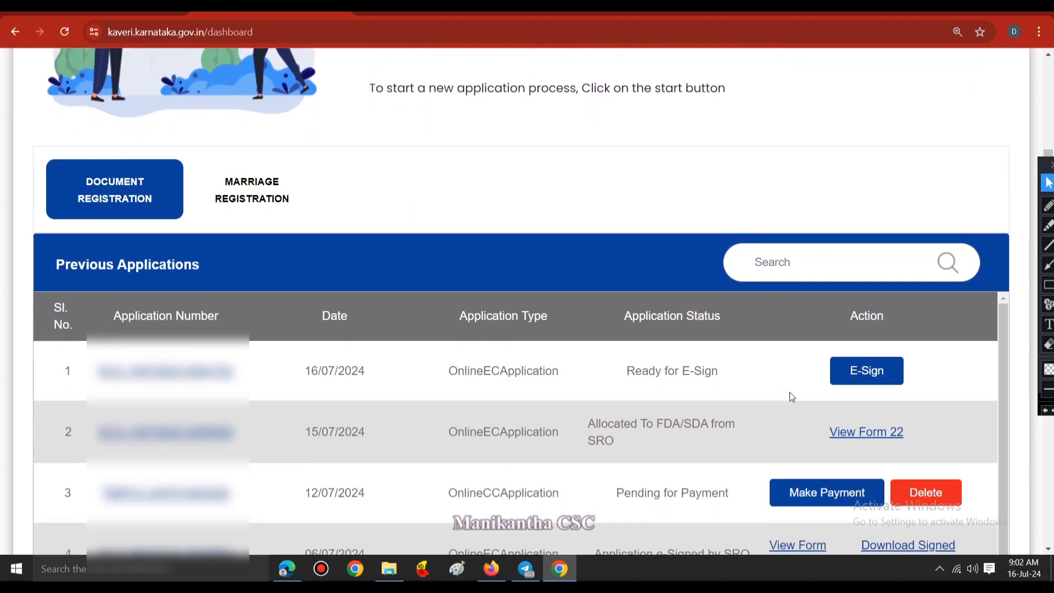
{"action": "scroll", "coordinate": [789, 392], "scroll_direction": "down", "scroll_amount": 2}
{"action": "scroll", "coordinate": [789, 392], "scroll_direction": "up", "scroll_amount": 2}
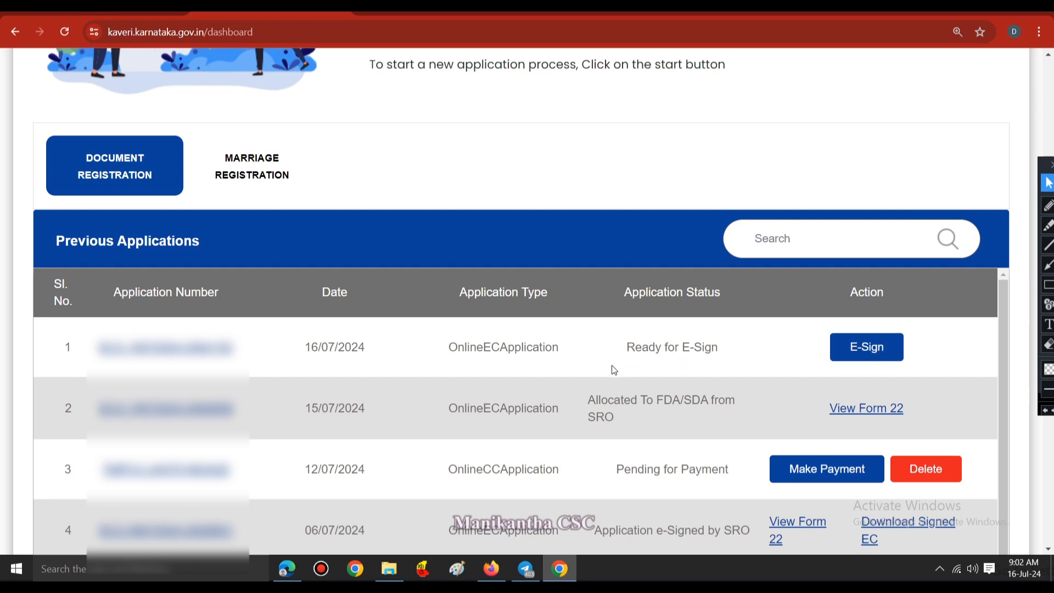
- Box the new application's Ready for E-Sign status and its E-Sign action
{"action": "left_click", "coordinate": [1049, 286]}
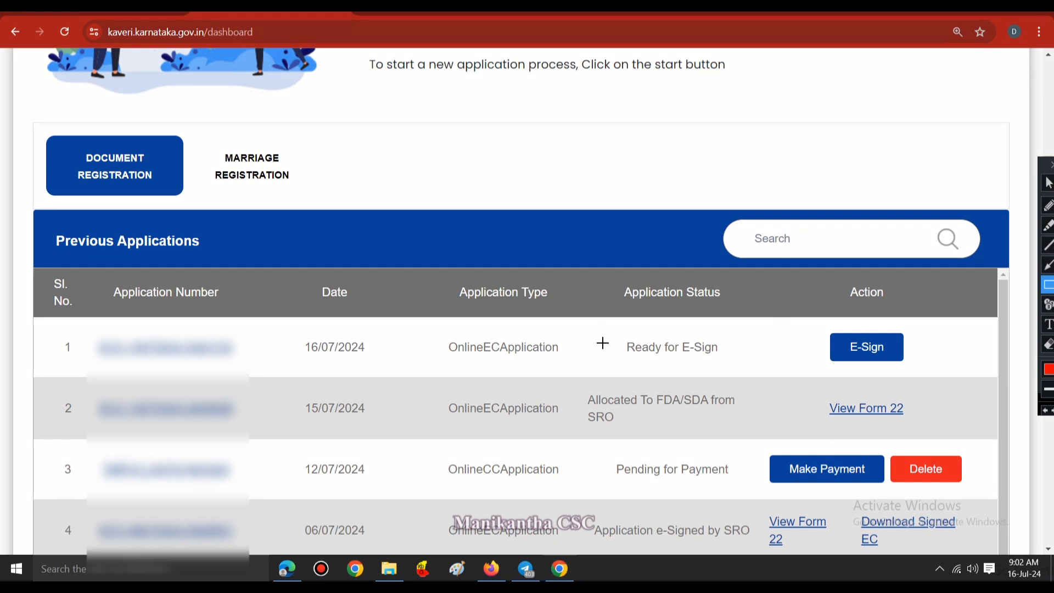
{"action": "left_click_drag", "start_coordinate": [599, 326], "coordinate": [738, 372]}
{"action": "left_click_drag", "start_coordinate": [817, 322], "coordinate": [947, 374]}
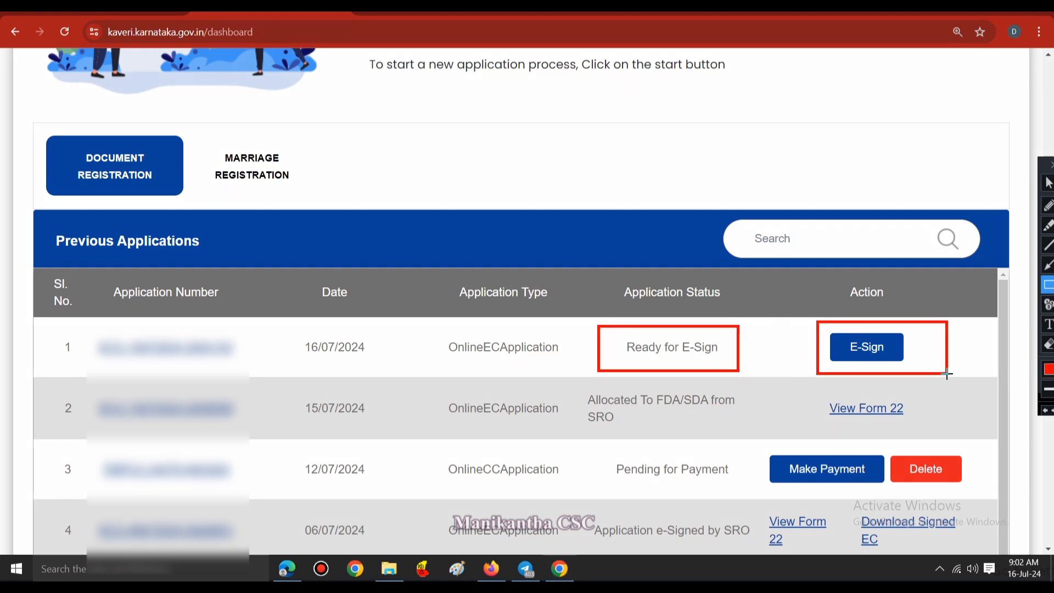
{"action": "left_click", "coordinate": [1049, 183]}
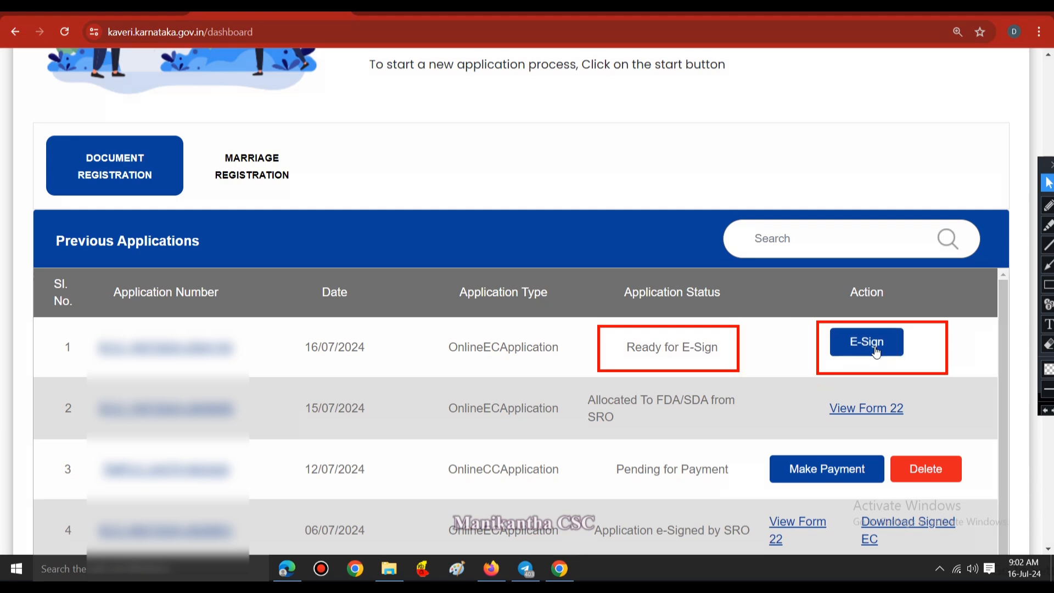
- Open E-Sign on the Ready for E-Sign application and send Form 22 for Aadhaar e-sign
{"action": "left_click", "coordinate": [877, 351]}
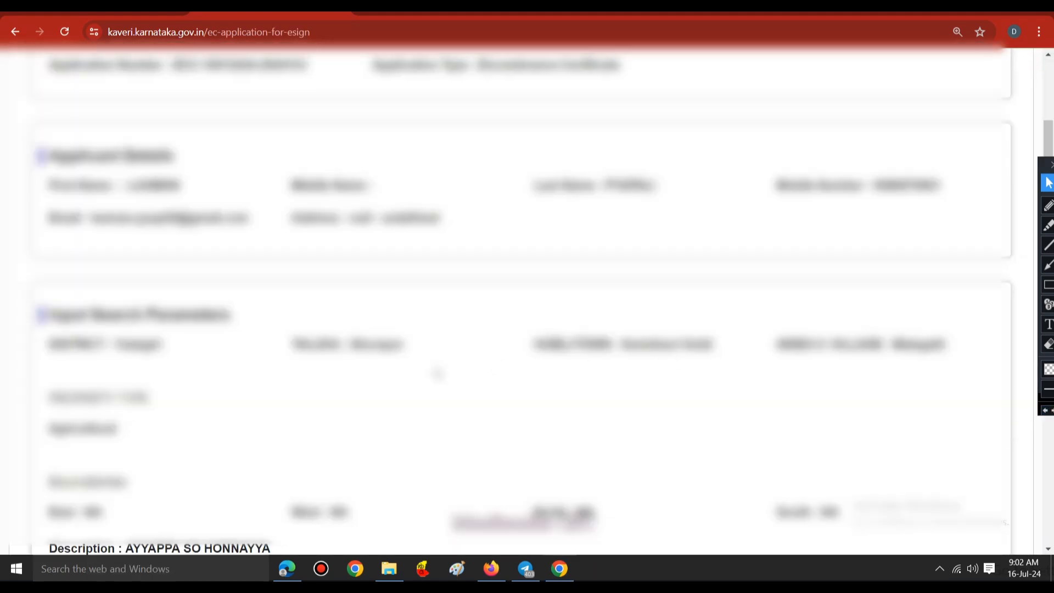
{"action": "scroll", "coordinate": [437, 373], "scroll_direction": "down", "scroll_amount": 15}
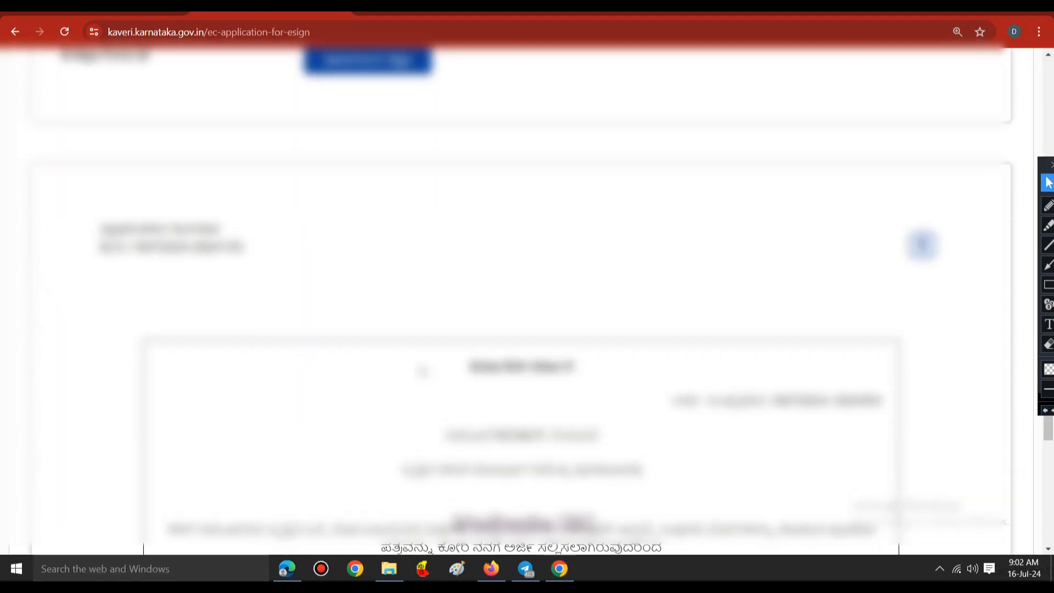
{"action": "scroll", "coordinate": [422, 371], "scroll_direction": "up", "scroll_amount": 2}
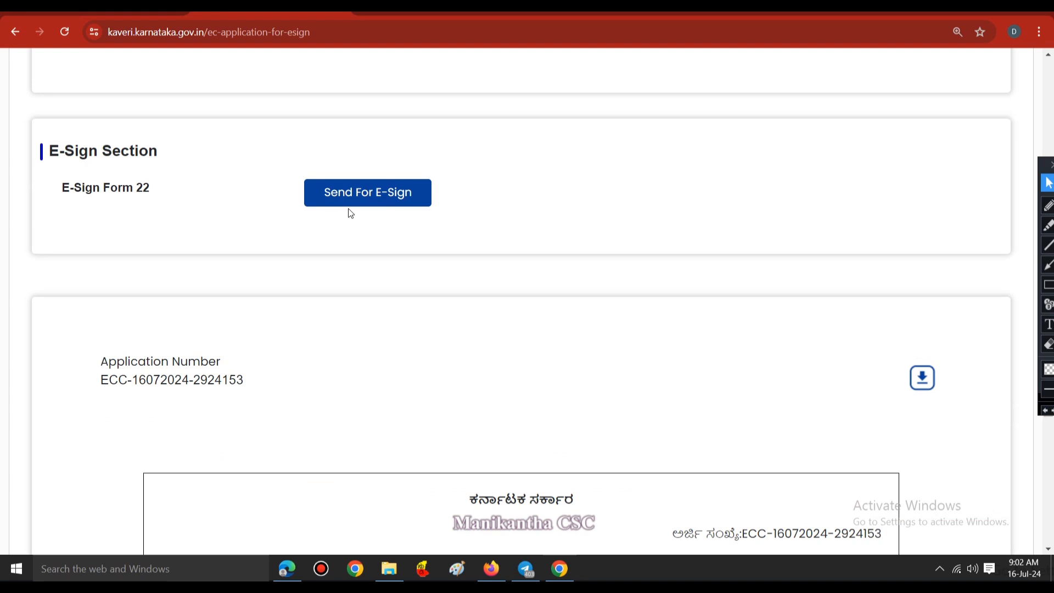
{"action": "left_click", "coordinate": [344, 197]}
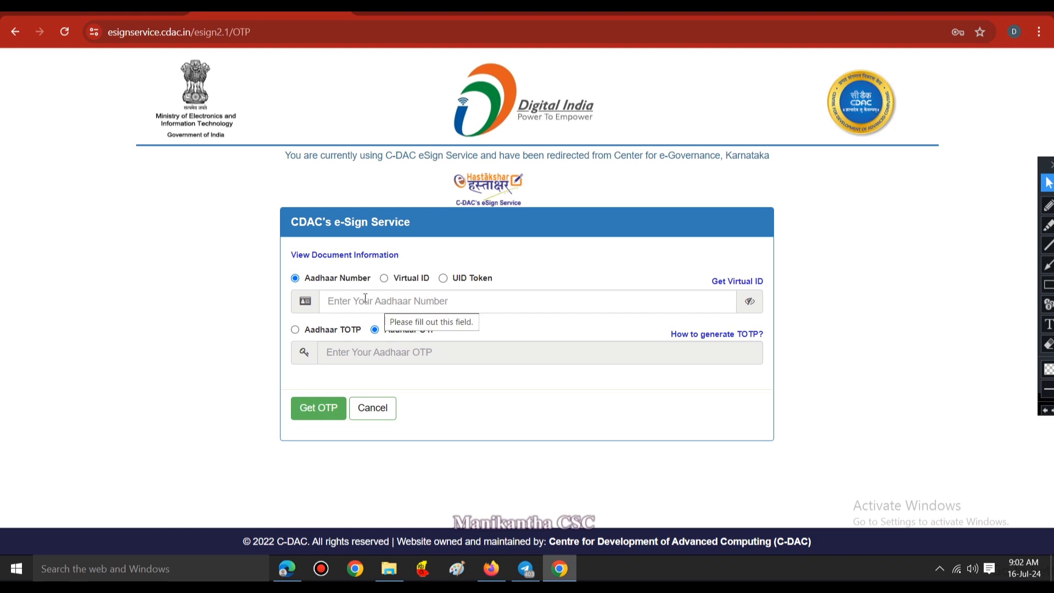
{"action": "left_click", "coordinate": [1047, 265]}
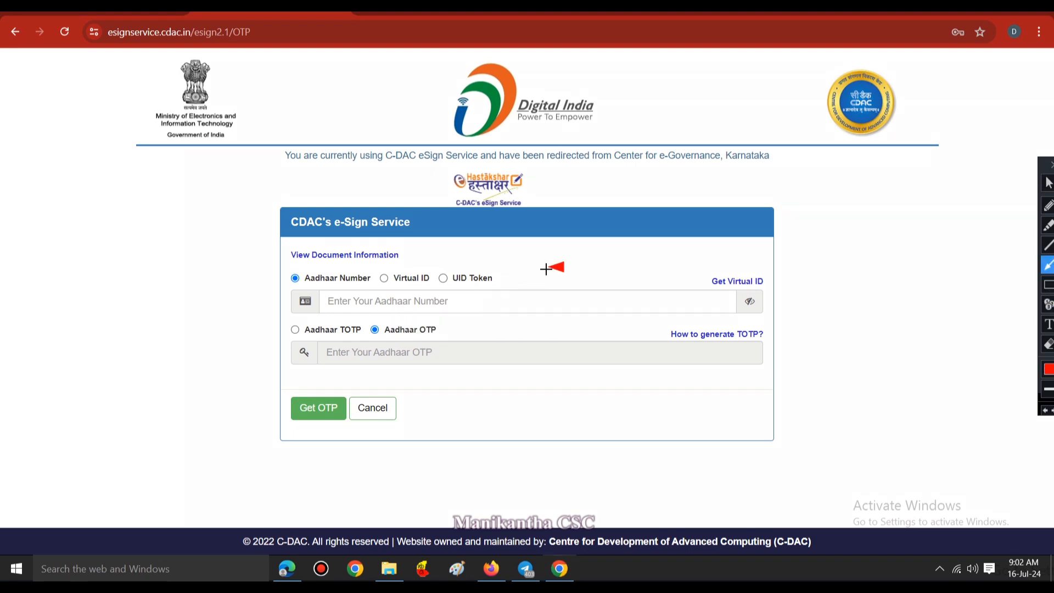
{"action": "left_click_drag", "start_coordinate": [546, 269], "coordinate": [464, 305]}
{"action": "left_click_drag", "start_coordinate": [439, 236], "coordinate": [391, 292]}
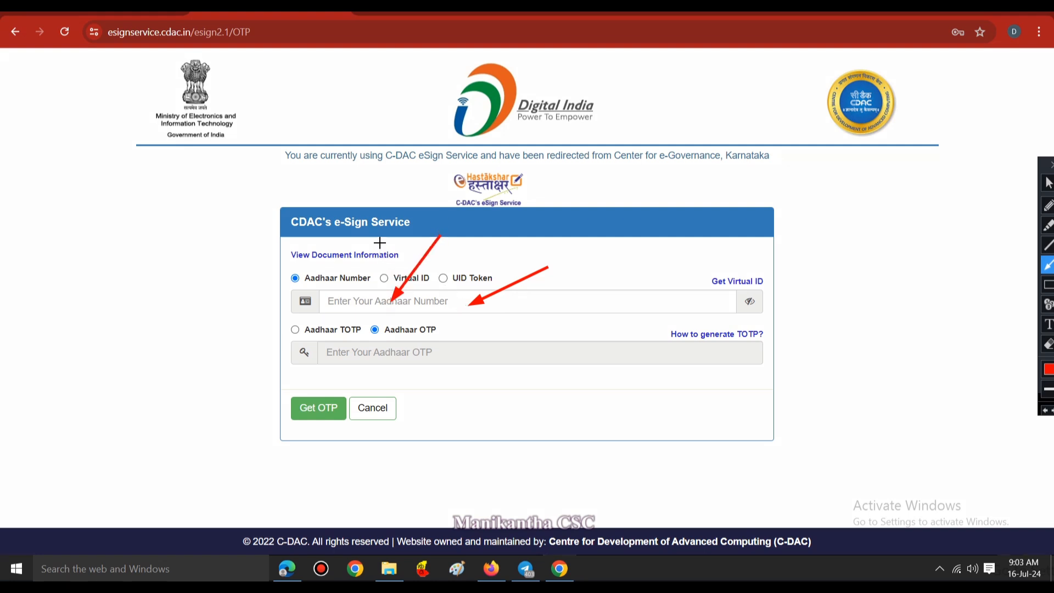
{"action": "left_click_drag", "start_coordinate": [377, 242], "coordinate": [339, 303]}
{"action": "left_click_drag", "start_coordinate": [195, 347], "coordinate": [342, 316]}
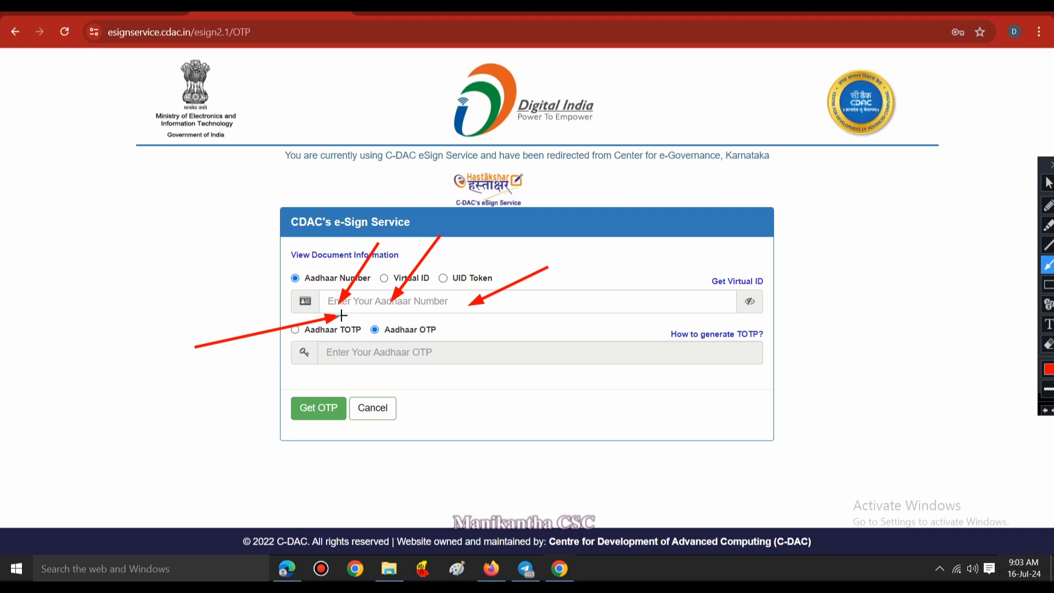
{"action": "left_click", "coordinate": [1045, 410]}
{"action": "left_click", "coordinate": [1045, 411]}
{"action": "left_click", "coordinate": [1046, 411]}
{"action": "left_click", "coordinate": [1046, 411]}
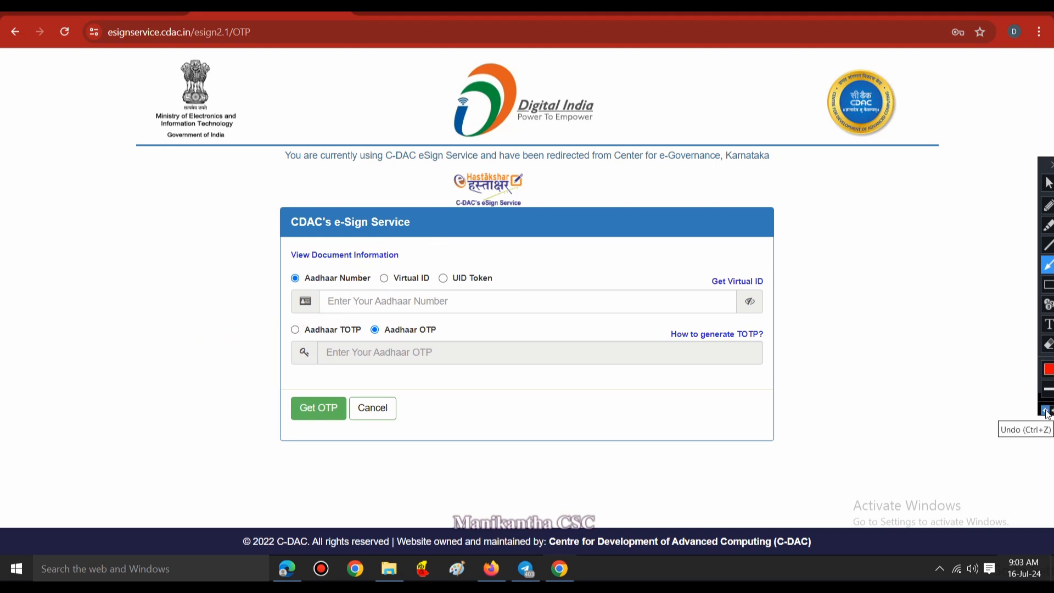
{"action": "left_click", "coordinate": [1047, 184]}
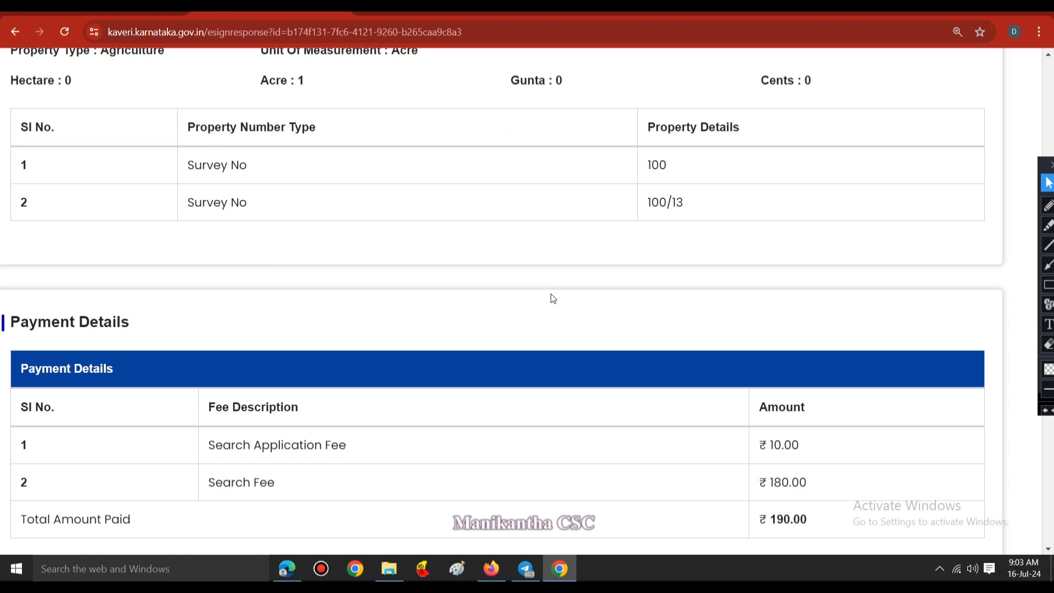
{"action": "scroll", "coordinate": [552, 297], "scroll_direction": "down", "scroll_amount": 2}
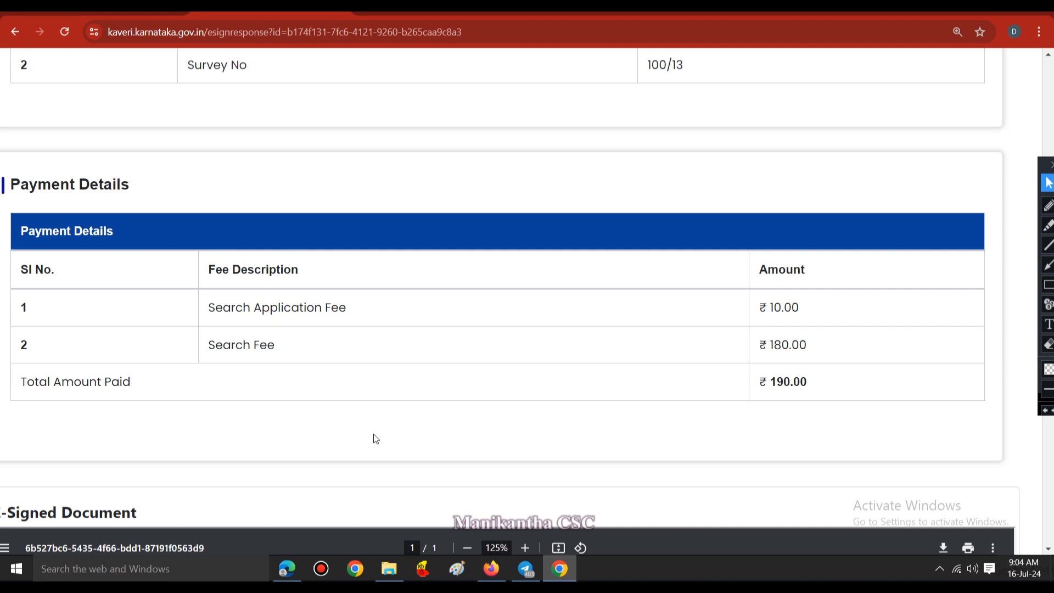
{"action": "scroll", "coordinate": [374, 435], "scroll_direction": "down", "scroll_amount": 2}
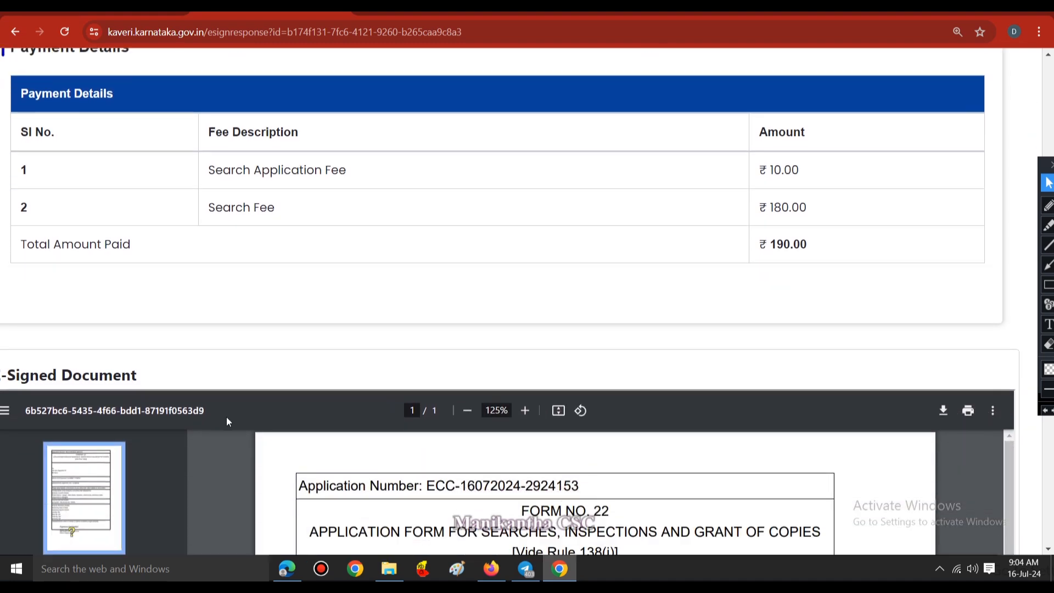
{"action": "key", "text": "ctrl+0"}
{"action": "scroll", "coordinate": [229, 322], "scroll_direction": "down", "scroll_amount": 1}
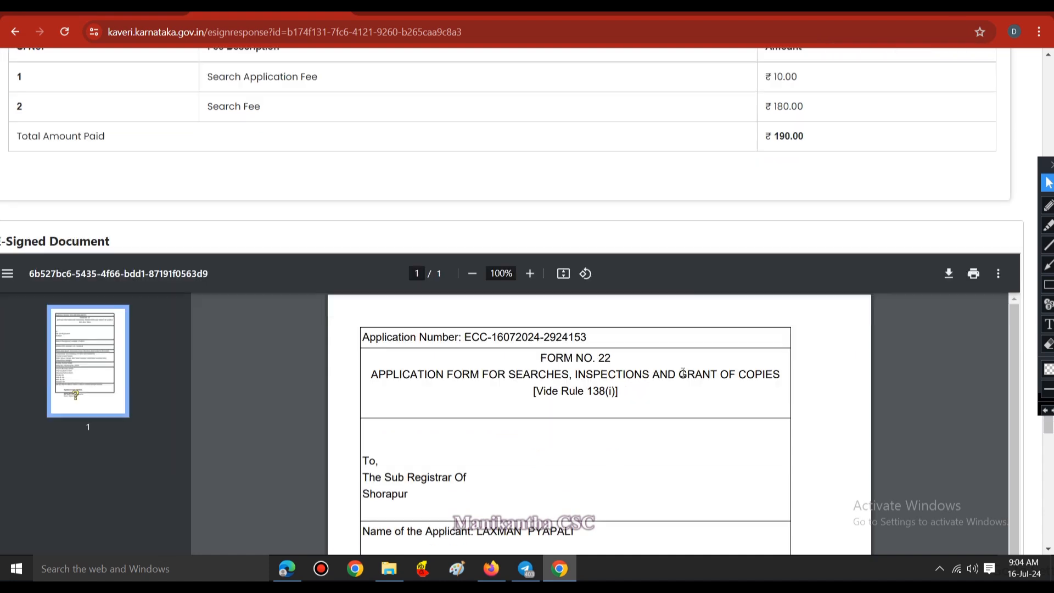
{"action": "scroll", "coordinate": [505, 365], "scroll_direction": "down", "scroll_amount": 3, "text": "ctrl"}
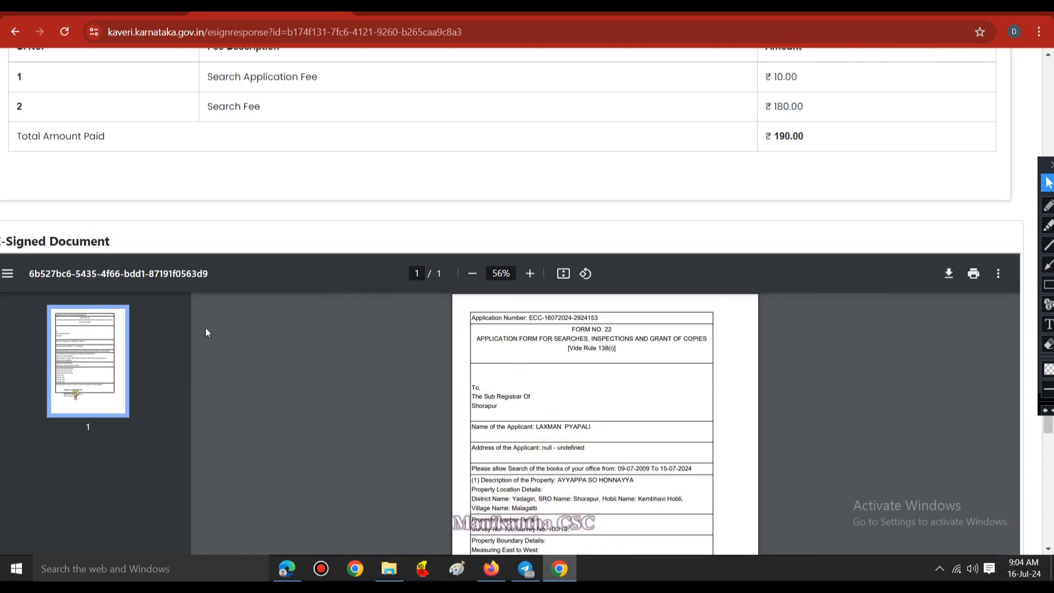
{"action": "scroll", "coordinate": [155, 225], "scroll_direction": "down", "scroll_amount": 2, "text": "ctrl"}
{"action": "scroll", "coordinate": [439, 302], "scroll_direction": "down", "scroll_amount": 5}
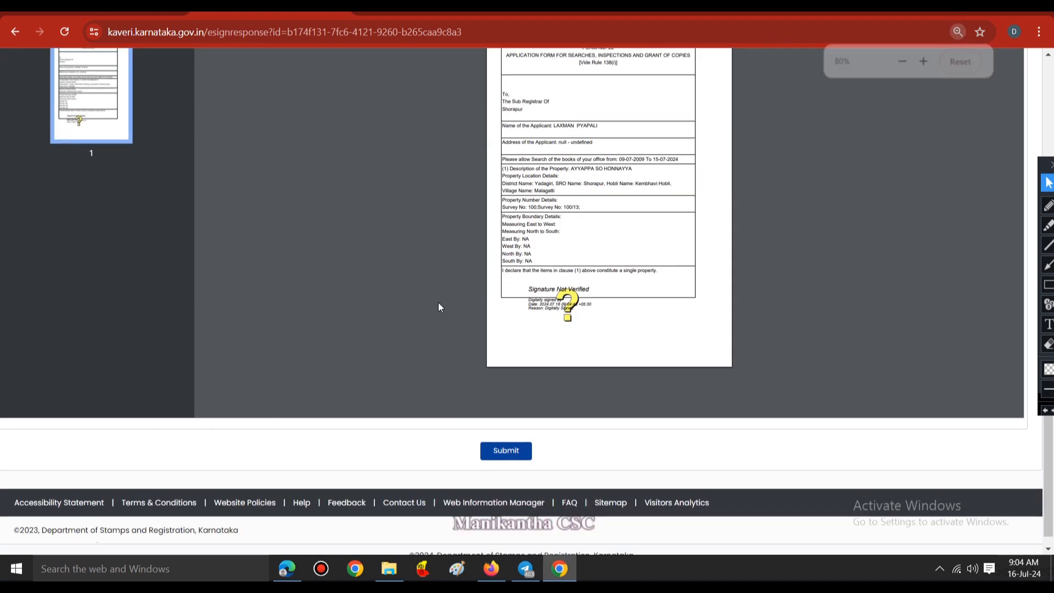
{"action": "scroll", "coordinate": [529, 417], "scroll_direction": "up", "scroll_amount": 3, "text": "ctrl"}
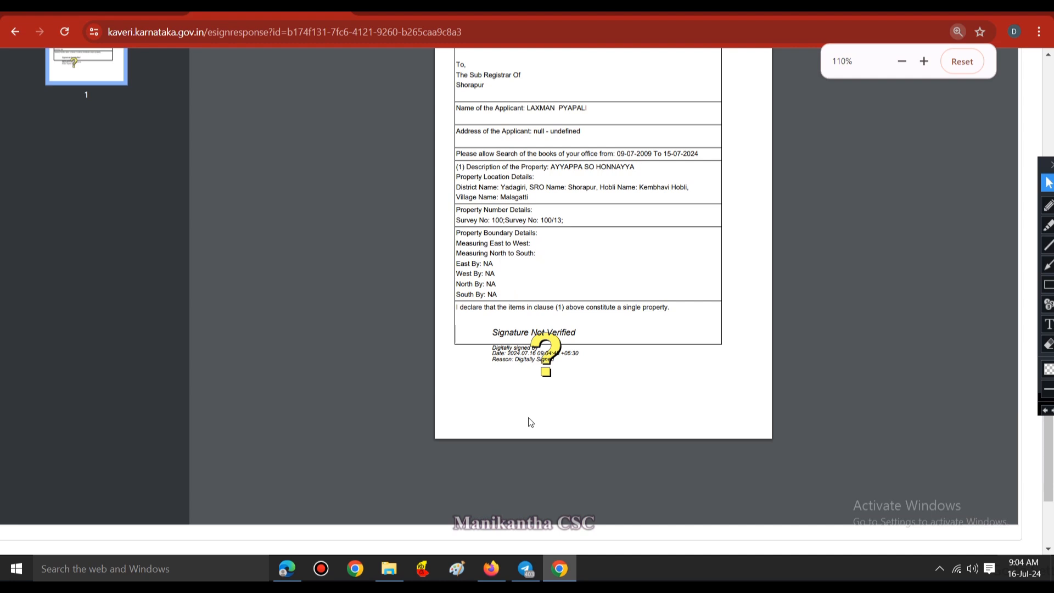
{"action": "scroll", "coordinate": [529, 417], "scroll_direction": "down", "scroll_amount": 3}
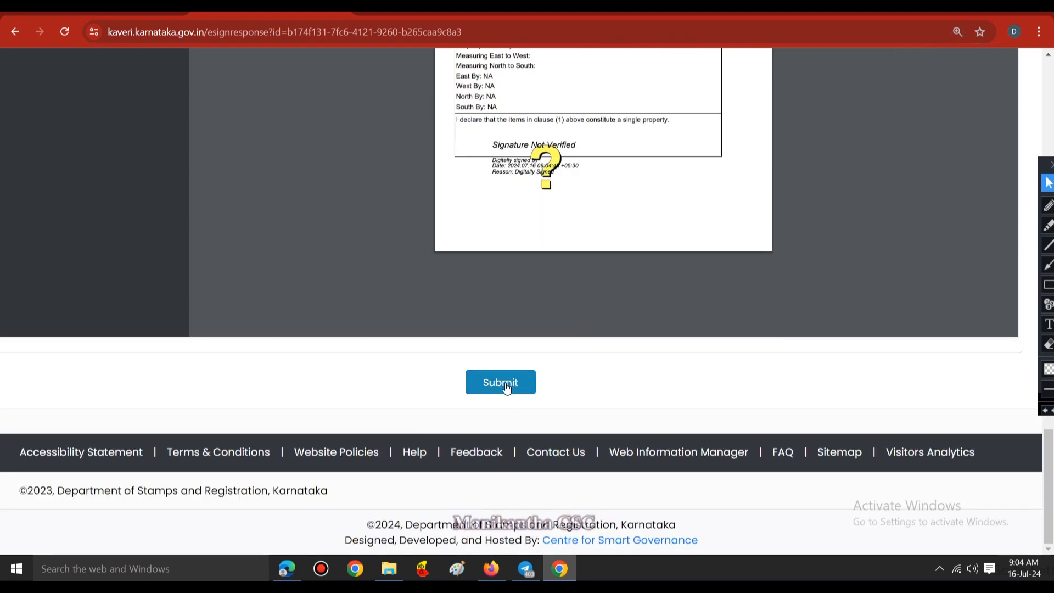
{"action": "left_click", "coordinate": [506, 384]}
- Submit the e-signed application and check that it shows Allocated To FDA/SDA from SRO
{"action": "left_click", "coordinate": [506, 384]}
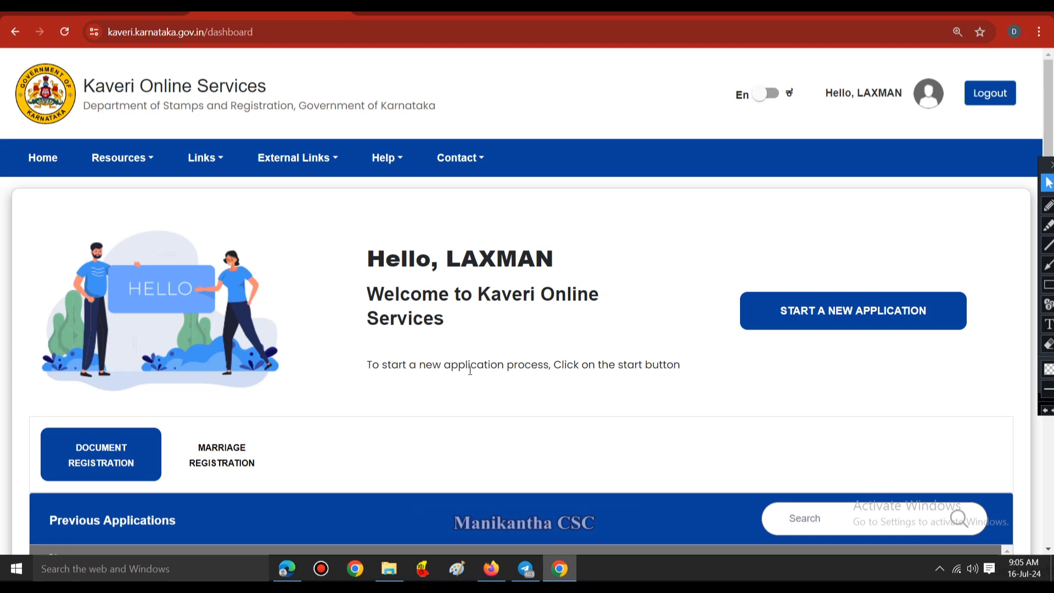
{"action": "scroll", "coordinate": [687, 378], "scroll_direction": "down", "scroll_amount": 2}
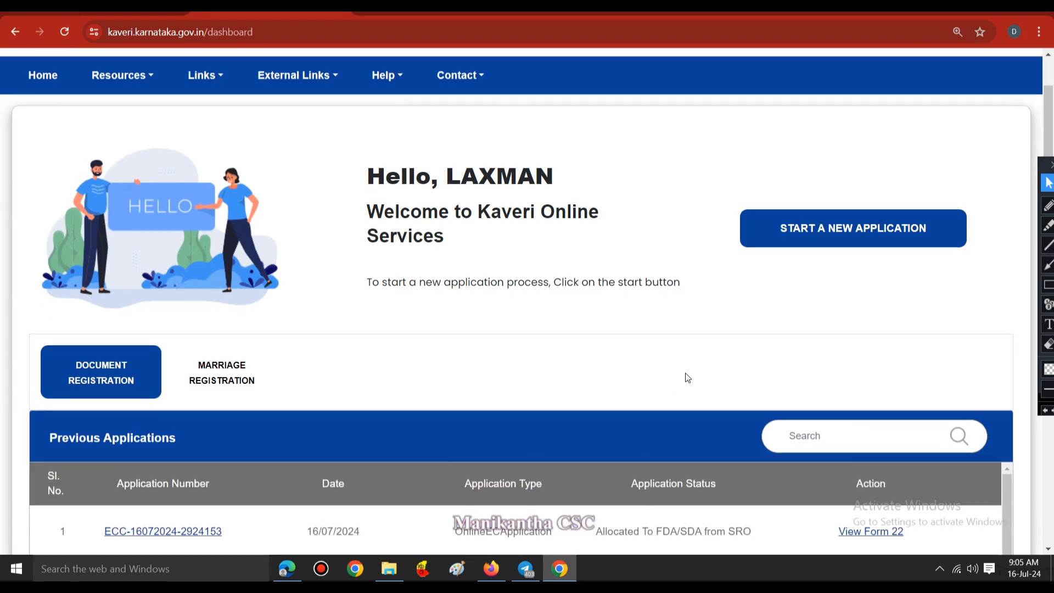
{"action": "scroll", "coordinate": [687, 378], "scroll_direction": "down", "scroll_amount": 5}
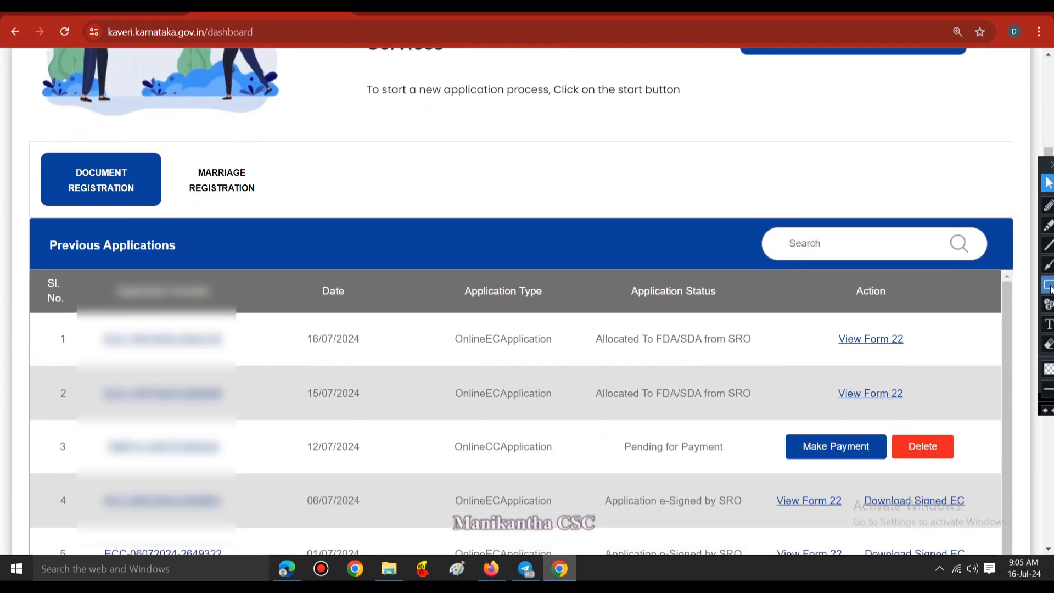
{"action": "left_click", "coordinate": [1049, 286]}
{"action": "mouse_move", "coordinate": [44, 318]}
{"action": "left_mouse_down"}
{"action": "mouse_move", "coordinate": [60, 361]}
{"action": "mouse_move", "coordinate": [375, 359]}
{"action": "left_mouse_up"}
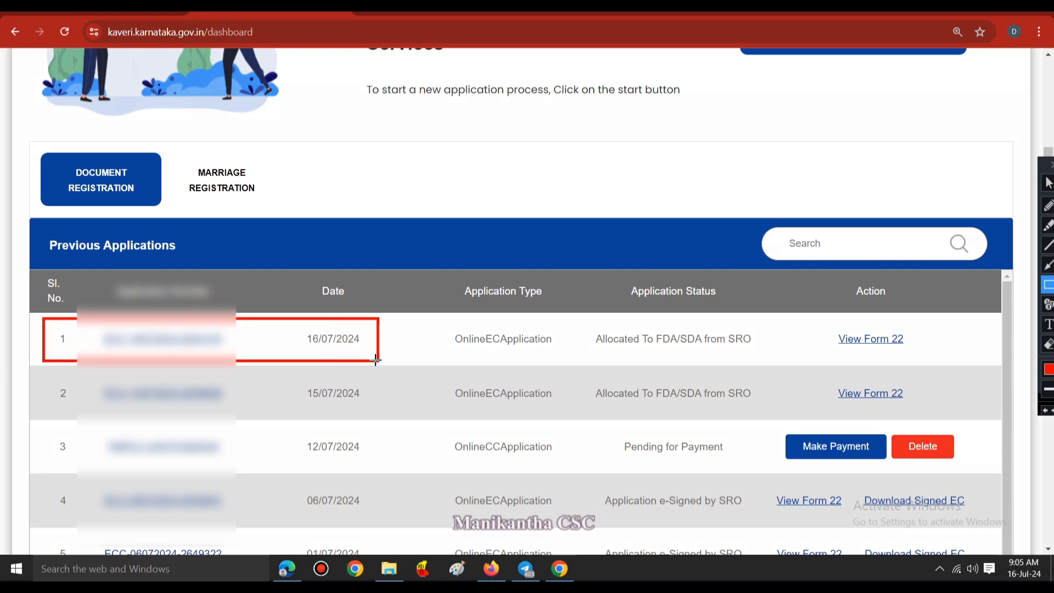
{"action": "mouse_move", "coordinate": [273, 316]}
{"action": "left_mouse_down"}
{"action": "mouse_move", "coordinate": [288, 367]}
{"action": "mouse_move", "coordinate": [380, 365]}
{"action": "left_mouse_up"}
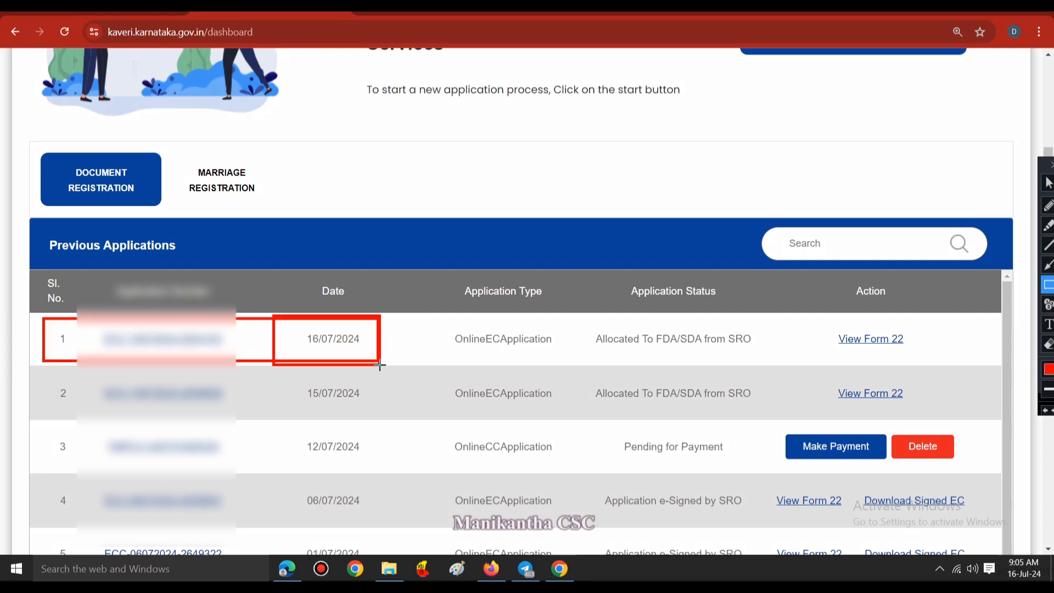
{"action": "mouse_move", "coordinate": [431, 307]}
{"action": "left_mouse_down"}
{"action": "mouse_move", "coordinate": [550, 364]}
{"action": "mouse_move", "coordinate": [563, 360]}
{"action": "left_mouse_up"}
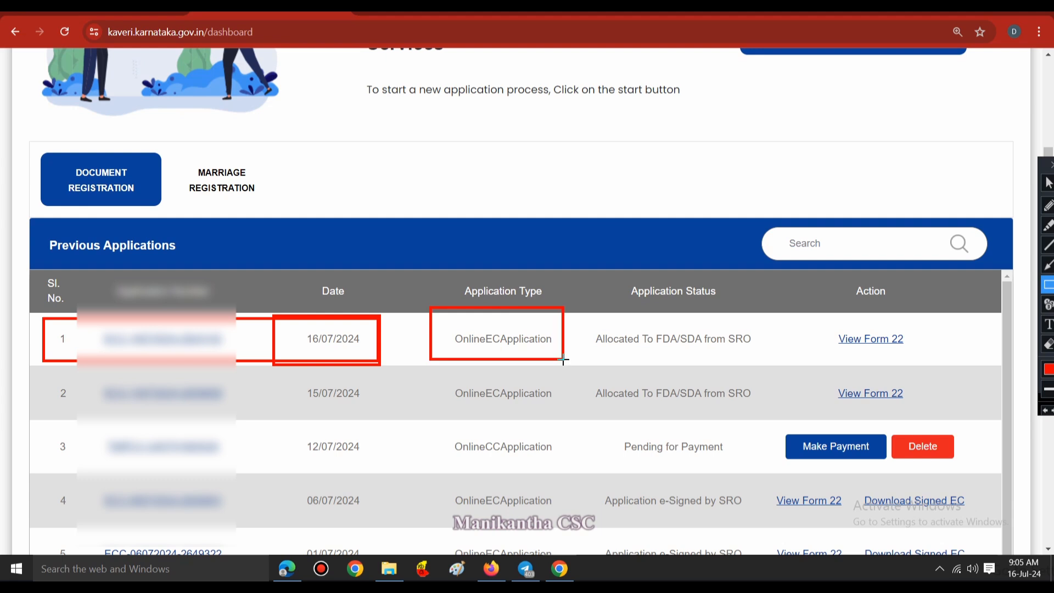
{"action": "mouse_move", "coordinate": [584, 325]}
{"action": "left_mouse_down"}
{"action": "mouse_move", "coordinate": [589, 340]}
{"action": "mouse_move", "coordinate": [662, 362]}
{"action": "mouse_move", "coordinate": [756, 357]}
{"action": "left_mouse_up"}
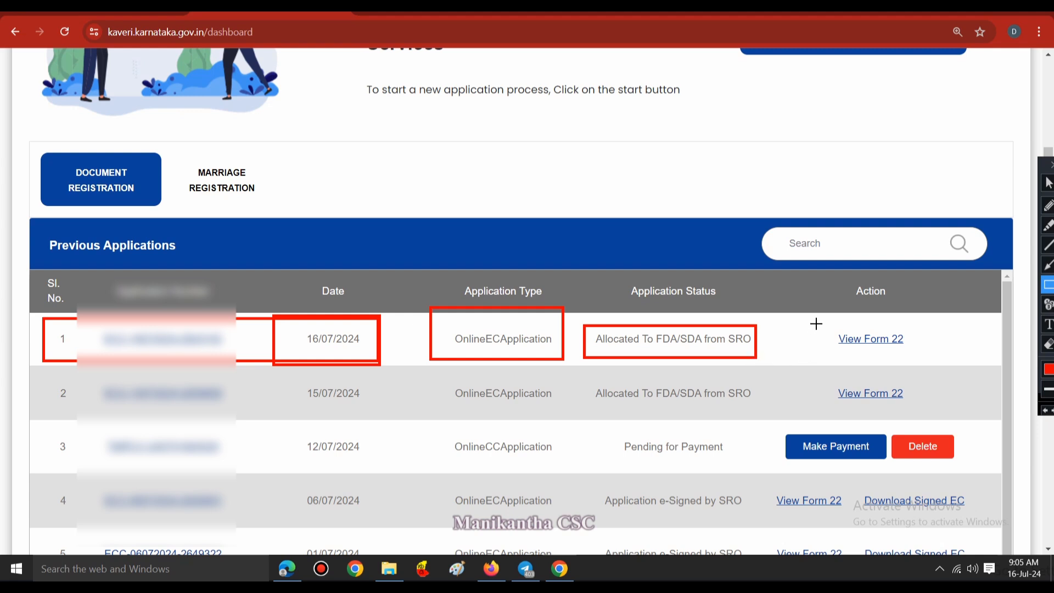
{"action": "mouse_move", "coordinate": [815, 323]}
{"action": "left_mouse_down"}
{"action": "mouse_move", "coordinate": [835, 360]}
{"action": "mouse_move", "coordinate": [914, 351]}
{"action": "left_mouse_up"}
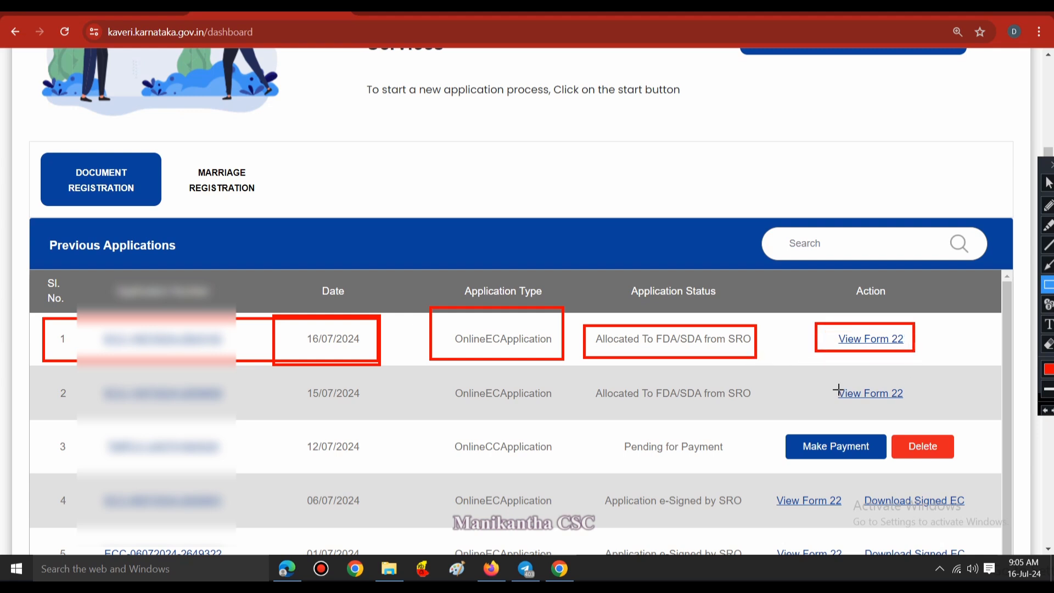
{"action": "mouse_move", "coordinate": [821, 368]}
{"action": "left_mouse_down"}
{"action": "mouse_move", "coordinate": [824, 386]}
{"action": "mouse_move", "coordinate": [926, 405]}
{"action": "left_mouse_up"}
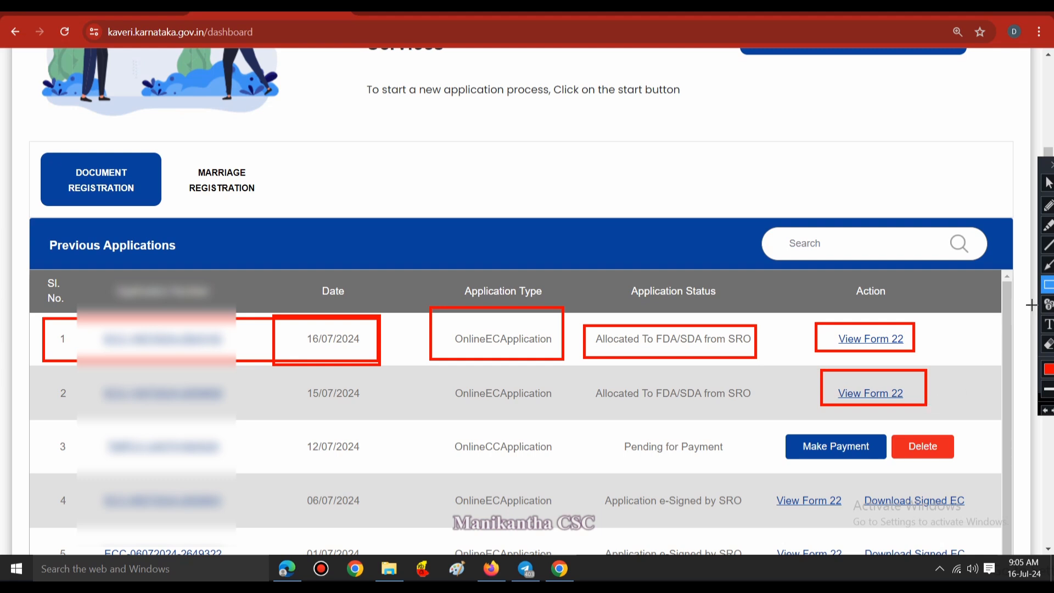
{"action": "left_click", "coordinate": [1044, 412]}
{"action": "left_click", "coordinate": [1044, 412]}
{"action": "left_click", "coordinate": [1044, 412]}
{"action": "left_click", "coordinate": [1045, 412]}
{"action": "left_click", "coordinate": [1045, 412]}
{"action": "left_click", "coordinate": [1045, 412]}
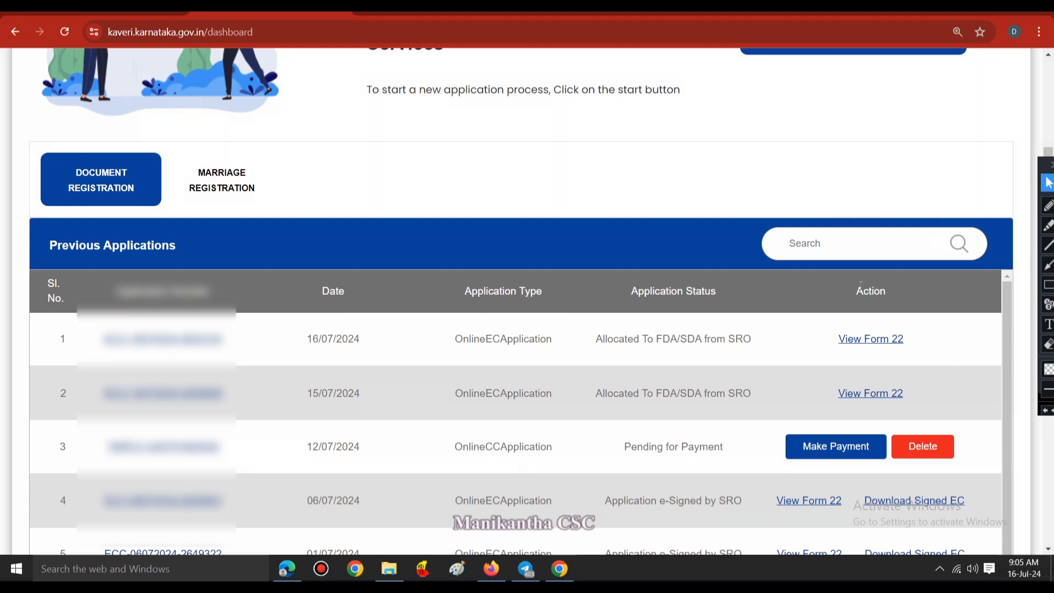
{"action": "scroll", "coordinate": [861, 285], "scroll_direction": "down", "scroll_amount": 2}
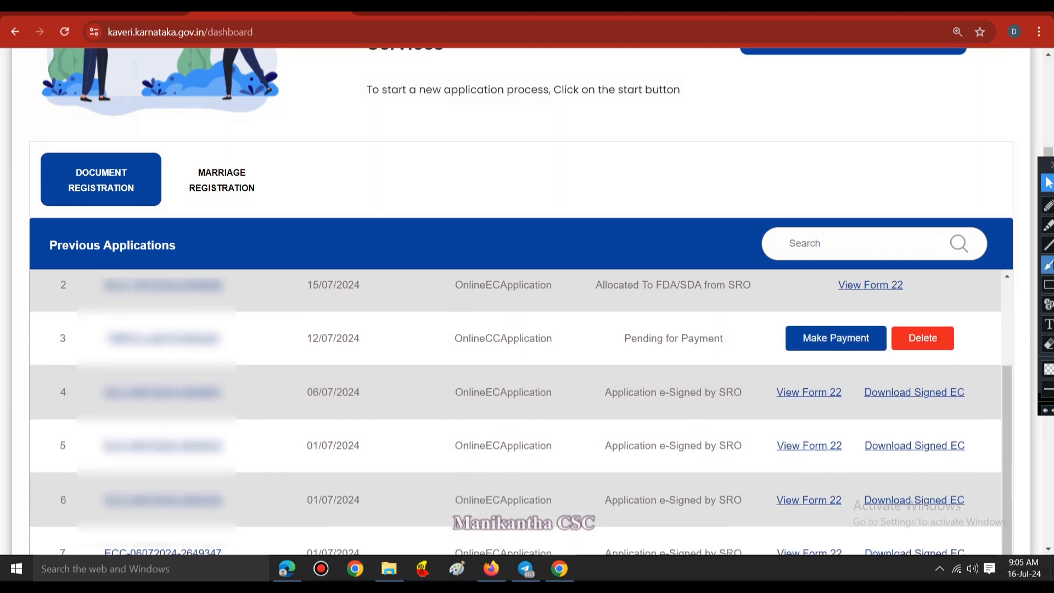
{"action": "left_click", "coordinate": [1048, 285]}
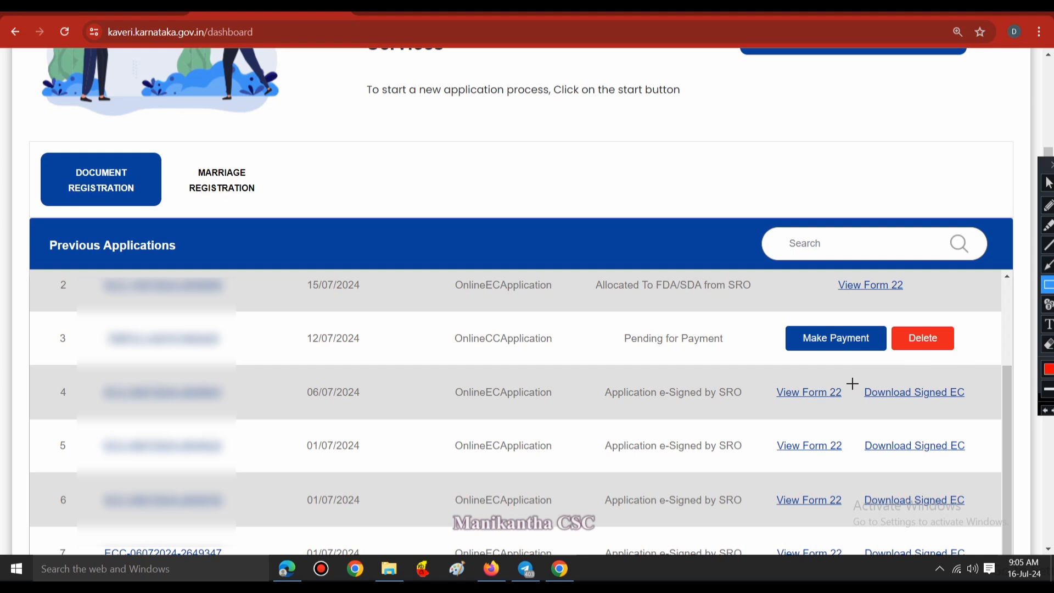
{"action": "left_click_drag", "start_coordinate": [849, 377], "coordinate": [977, 406]}
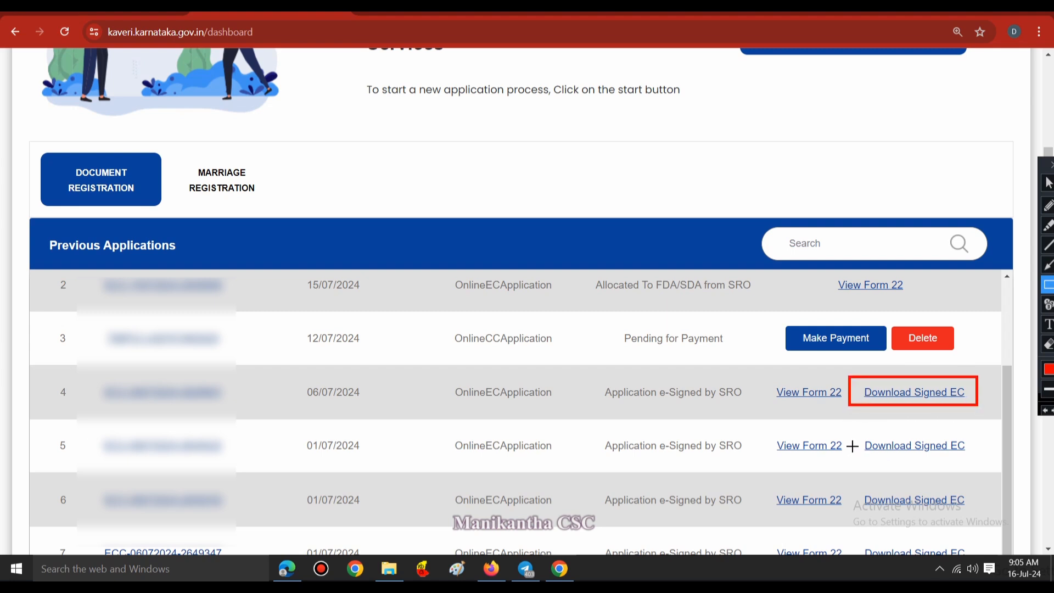
{"action": "left_click_drag", "start_coordinate": [851, 427], "coordinate": [976, 459]}
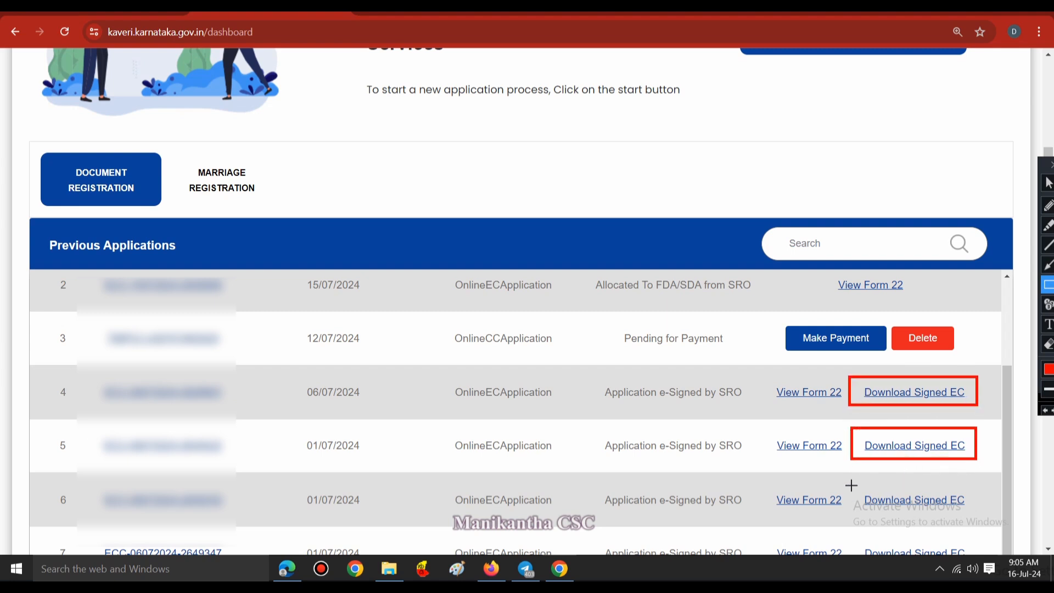
{"action": "left_click_drag", "start_coordinate": [851, 482], "coordinate": [974, 516]}
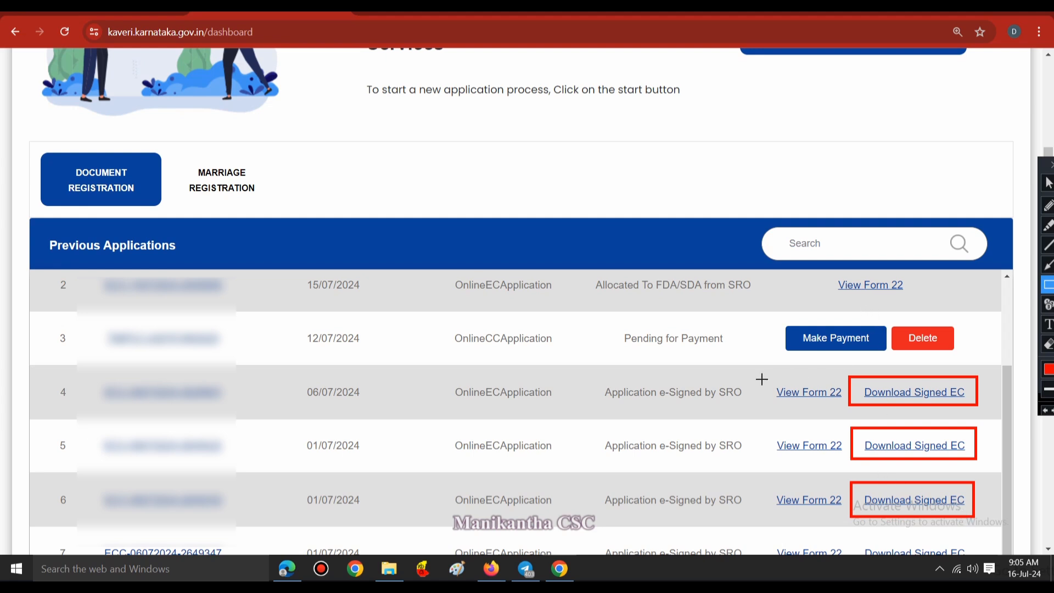
{"action": "mouse_move", "coordinate": [761, 376]}
{"action": "left_mouse_down"}
{"action": "mouse_move", "coordinate": [841, 418]}
{"action": "mouse_move", "coordinate": [853, 409]}
{"action": "left_mouse_up"}
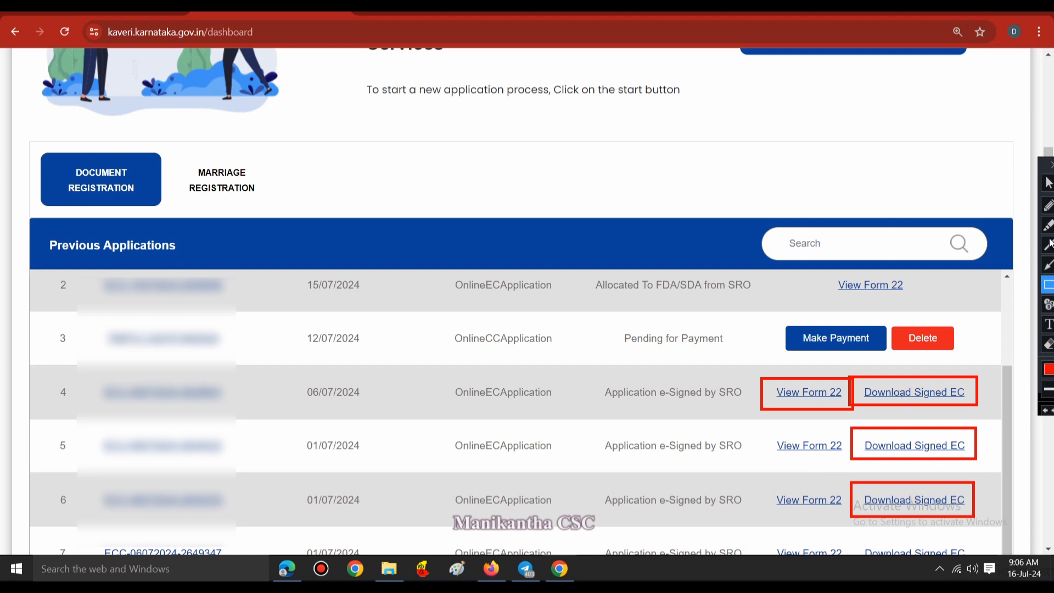
{"action": "left_click", "coordinate": [1049, 183]}
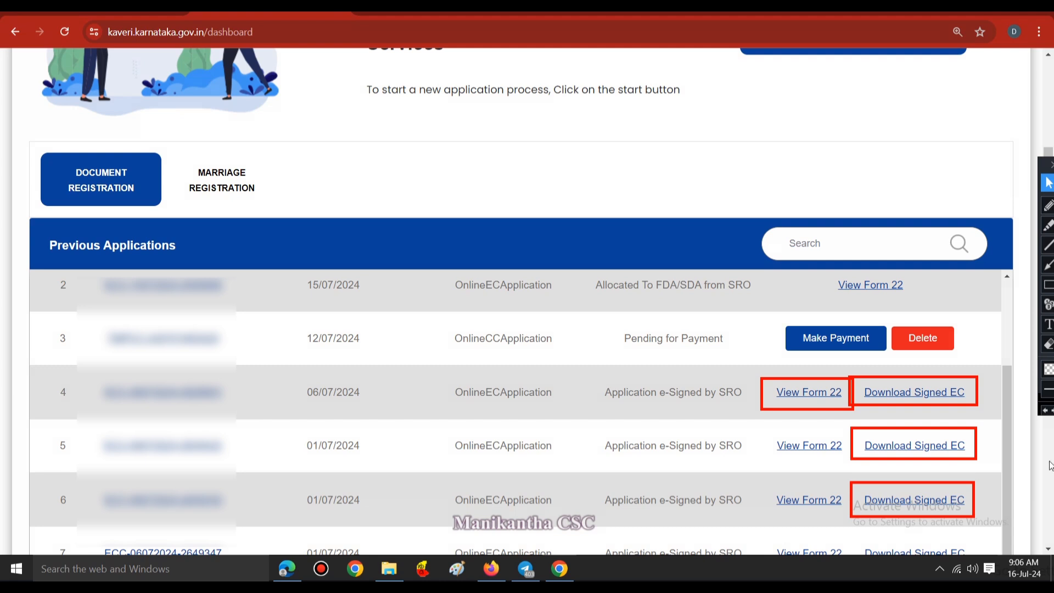
{"action": "left_click", "coordinate": [1046, 410]}
{"action": "left_click", "coordinate": [1046, 410]}
{"action": "left_click", "coordinate": [1046, 411]}
{"action": "left_click", "coordinate": [1046, 410]}
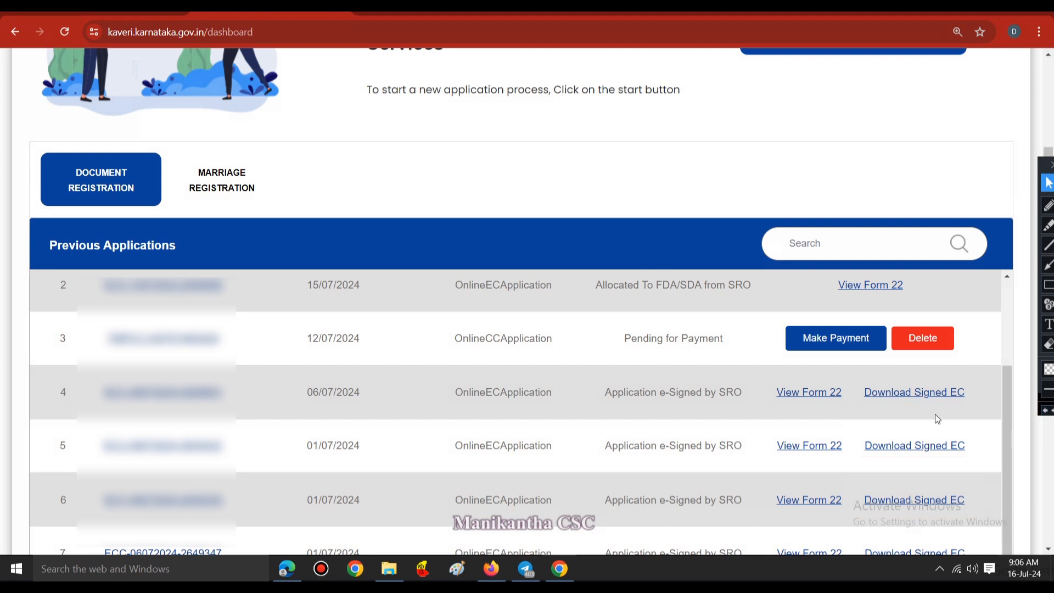
{"action": "scroll", "coordinate": [935, 414], "scroll_direction": "up", "scroll_amount": 2}
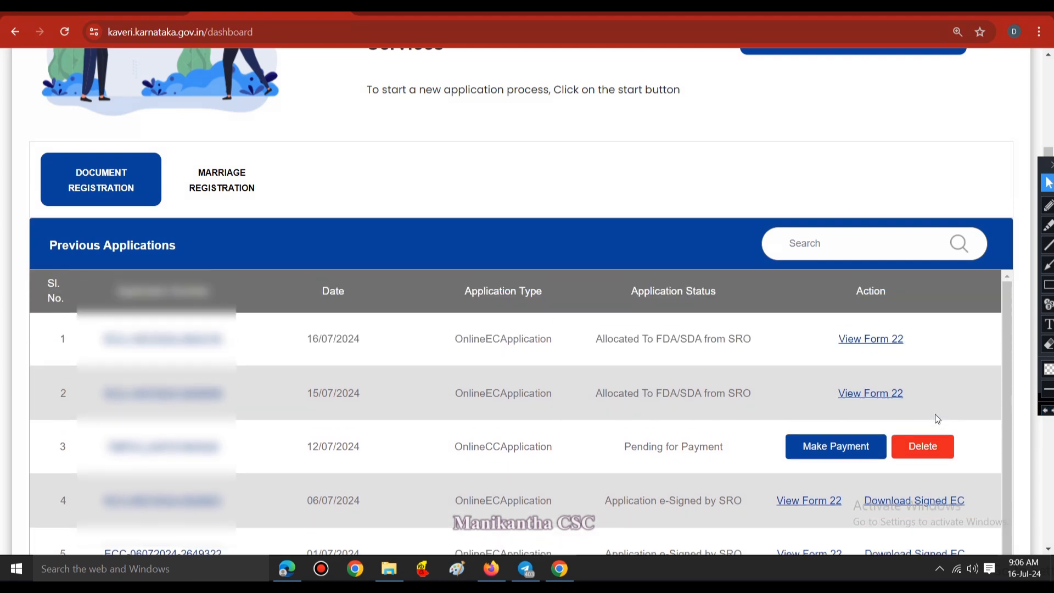
{"action": "scroll", "coordinate": [935, 419], "scroll_direction": "up", "scroll_amount": 3}
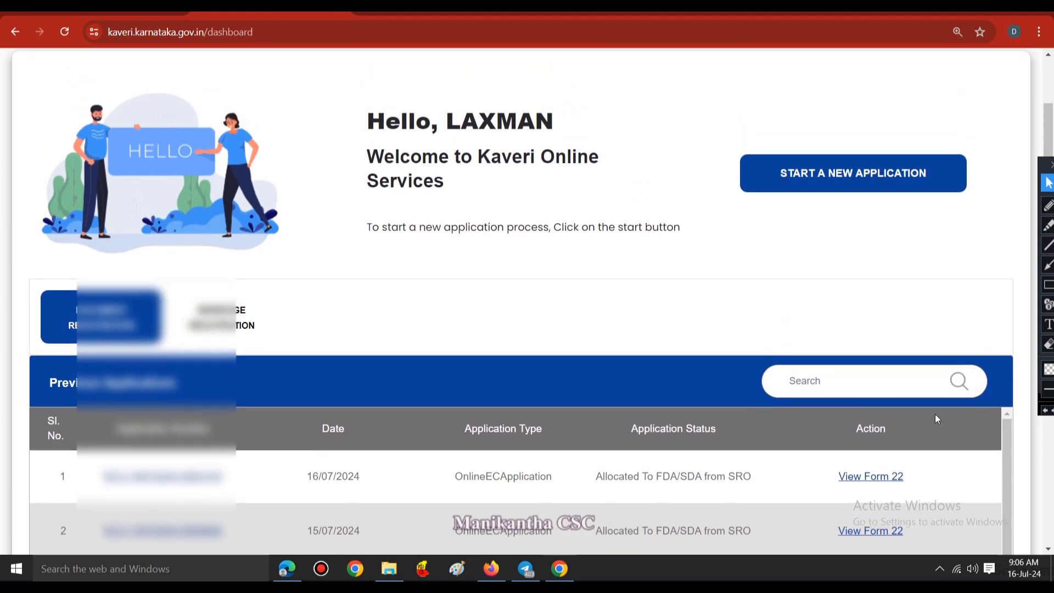